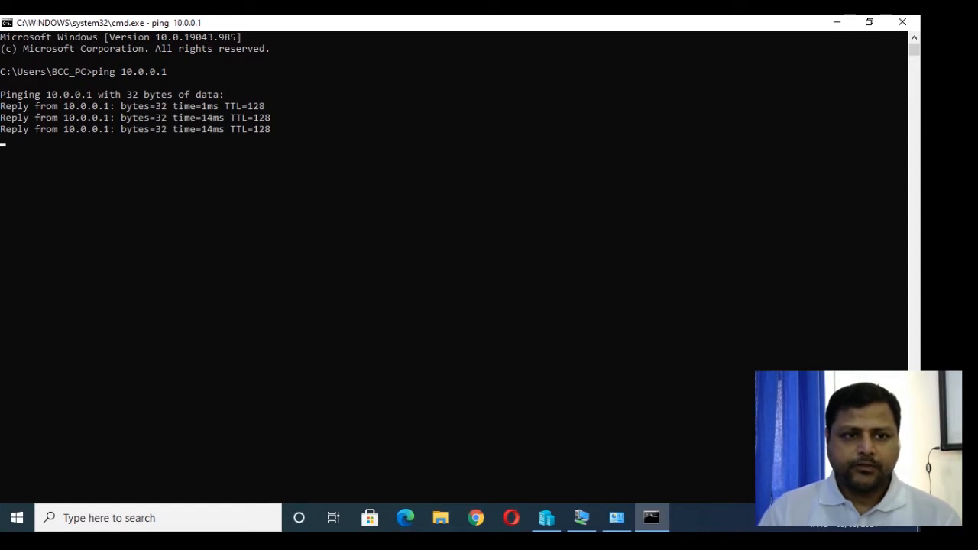
- Ping the host 10.0.0.2 from the command prompt
{"action": "key", "text": "Up"}
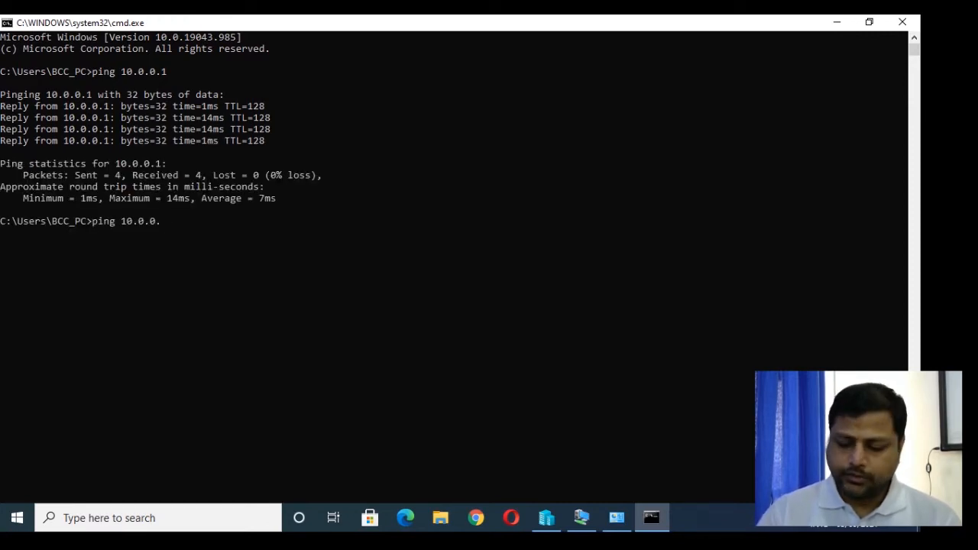
{"action": "type", "text": "2"}
{"action": "key", "text": "Return"}
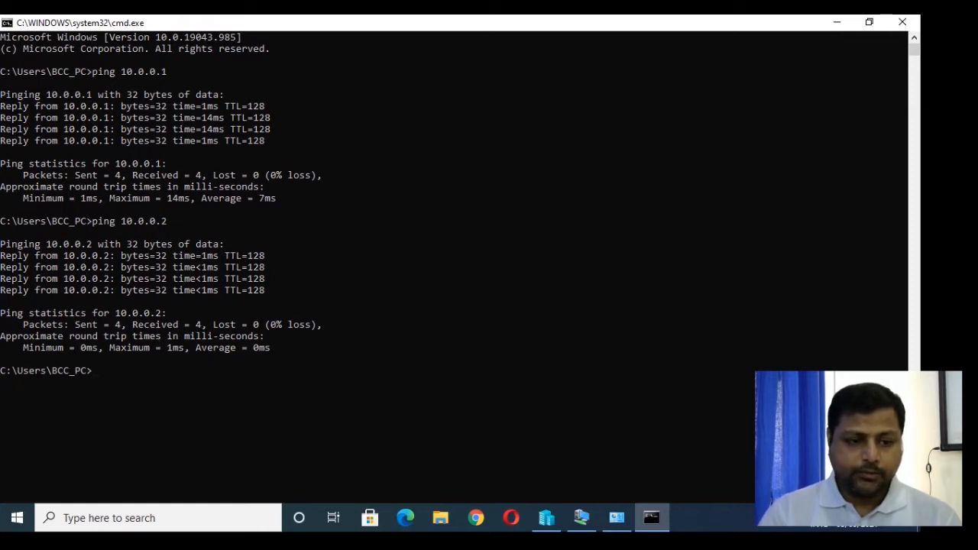
- Launch a Remote Desktop connection to 10.0.0.2 with the command mstsc /v:10.0.0.2
{"action": "type", "text": "mstsc "}
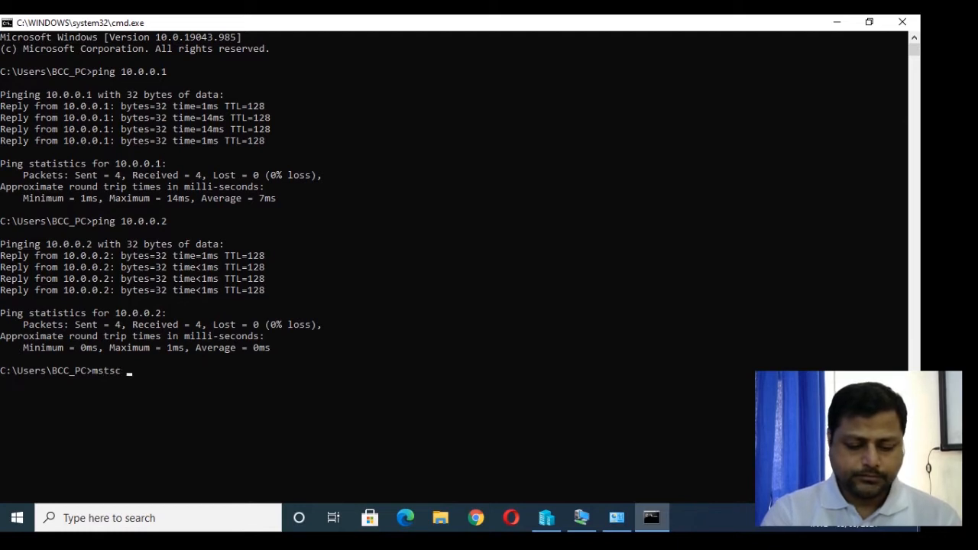
{"action": "type", "text": "/v:10.0.0.2"}
{"action": "key", "text": "Return"}
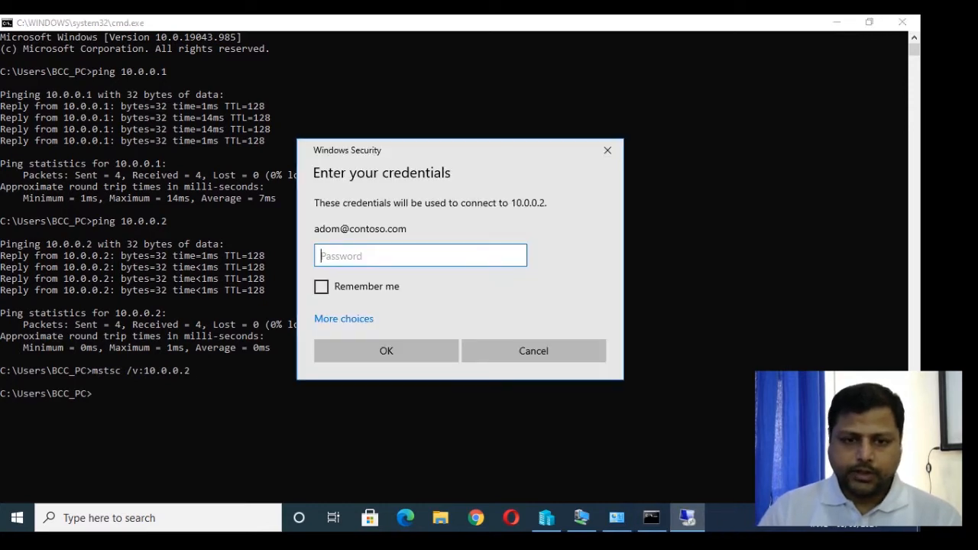
- Enter the account password in the credentials dialog and accept the connection prompt to sign in remotely
{"action": "type", "text": "********"}
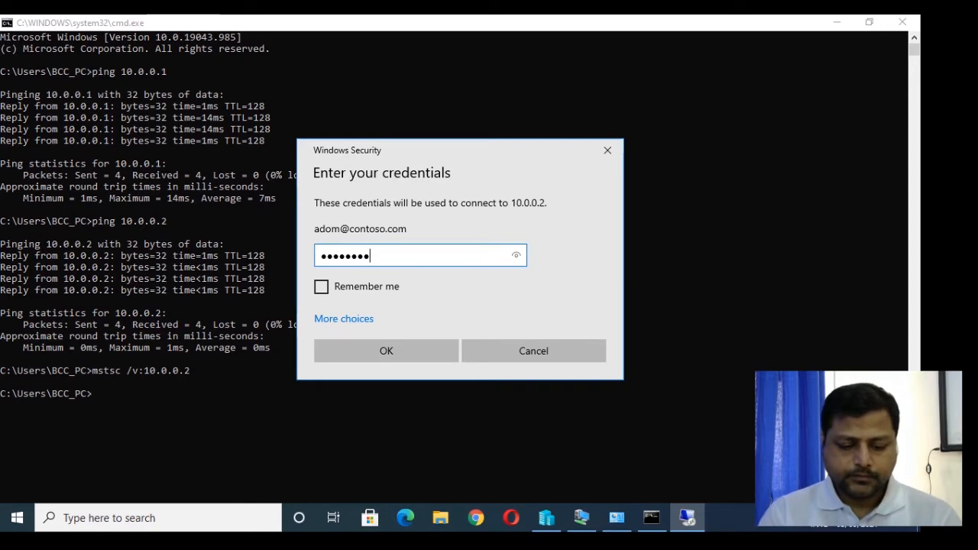
{"action": "key", "text": "Return"}
{"action": "key", "text": "Left"}
{"action": "key", "text": "Return"}
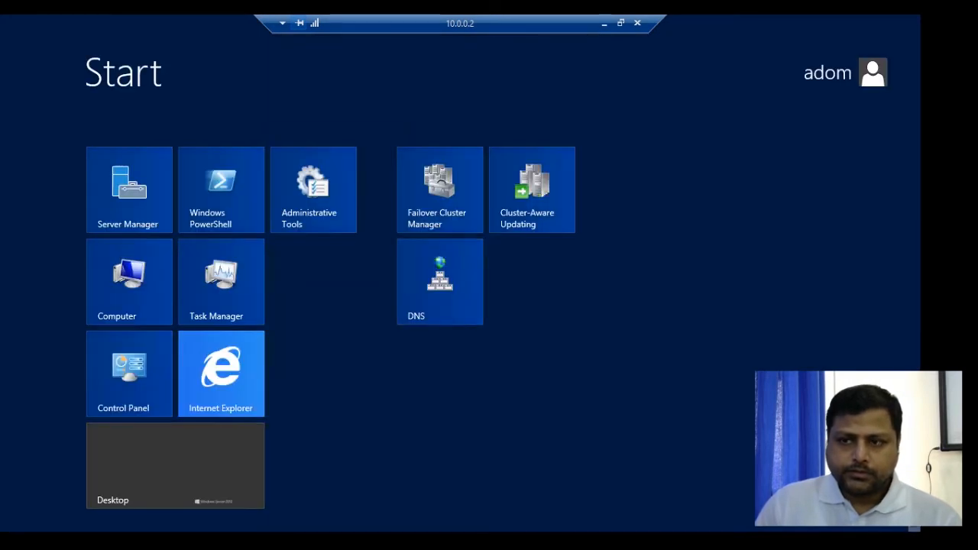
- Open the remote desktop and connect to the running Server2012Cloud virtual machine in Hyper-V Manager
{"action": "left_click", "coordinate": [177, 460]}
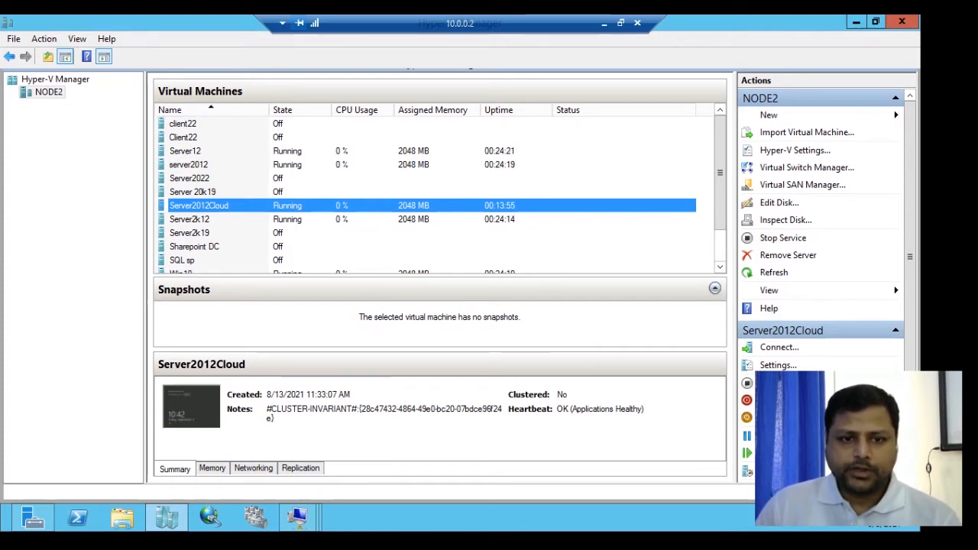
{"action": "right_click", "coordinate": [306, 206]}
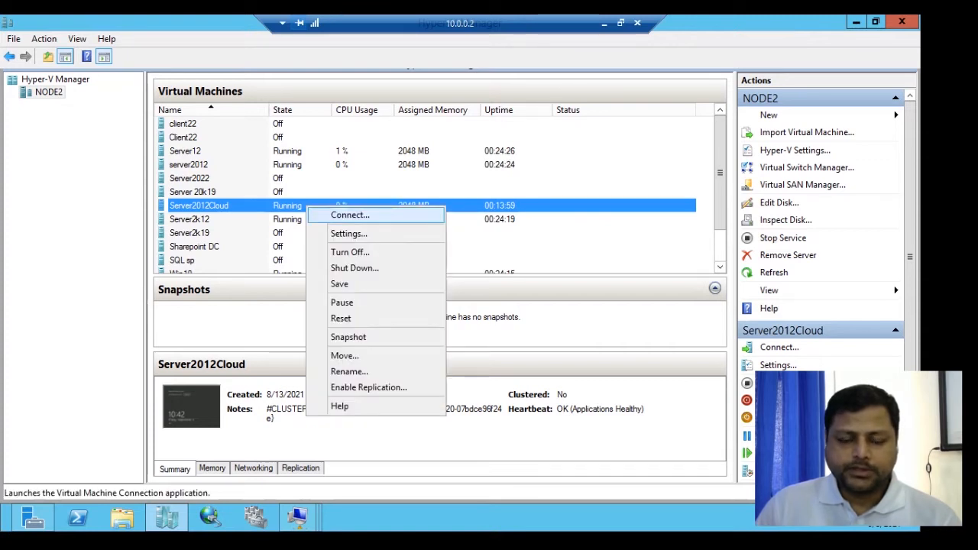
{"action": "left_click", "coordinate": [350, 215]}
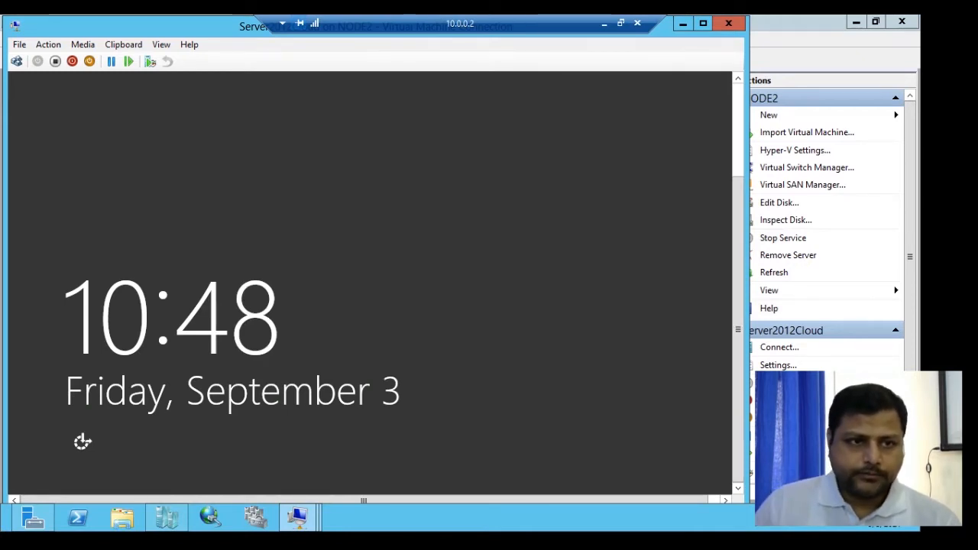
- Unlock the virtual machine and sign in as the domain Administrator with the account password
{"action": "left_click", "coordinate": [16, 61]}
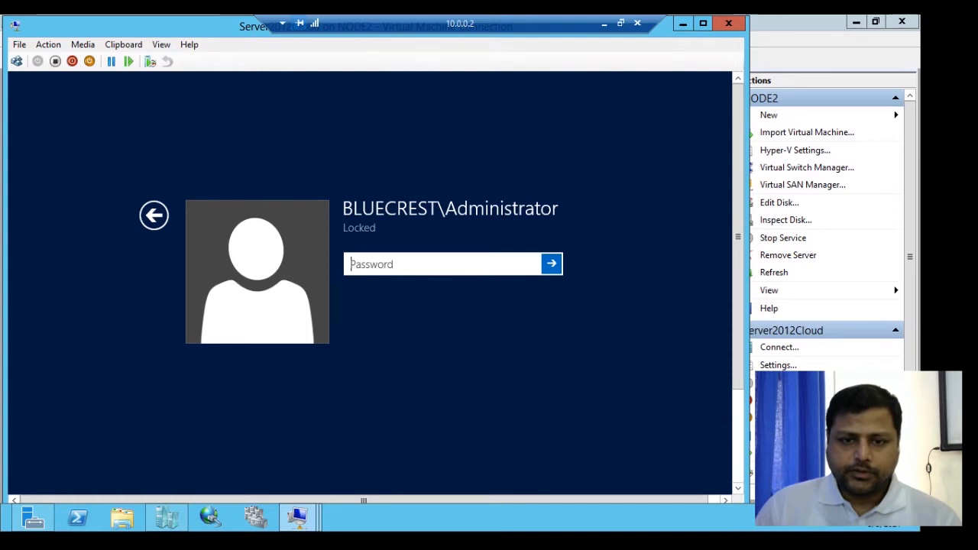
{"action": "type", "text": "••••••••"}
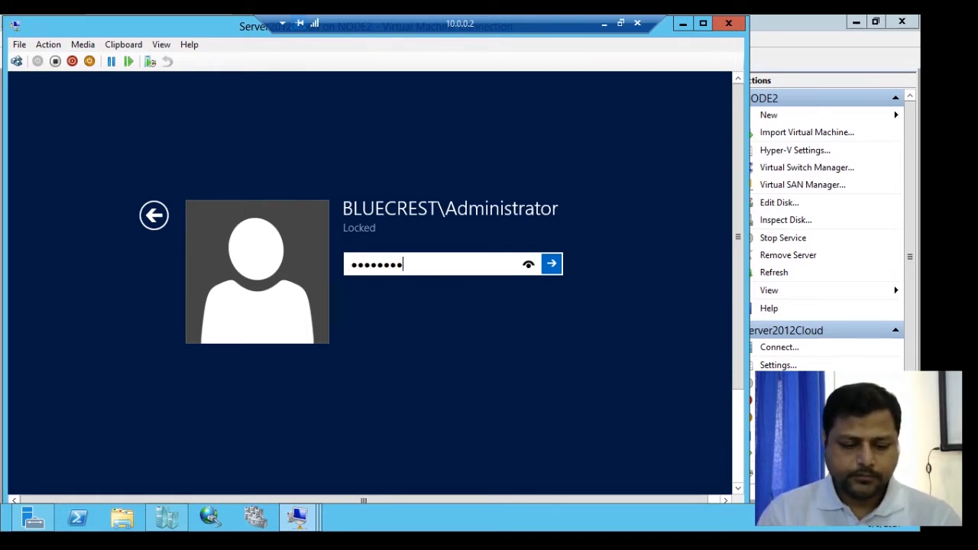
{"action": "key", "text": "Return"}
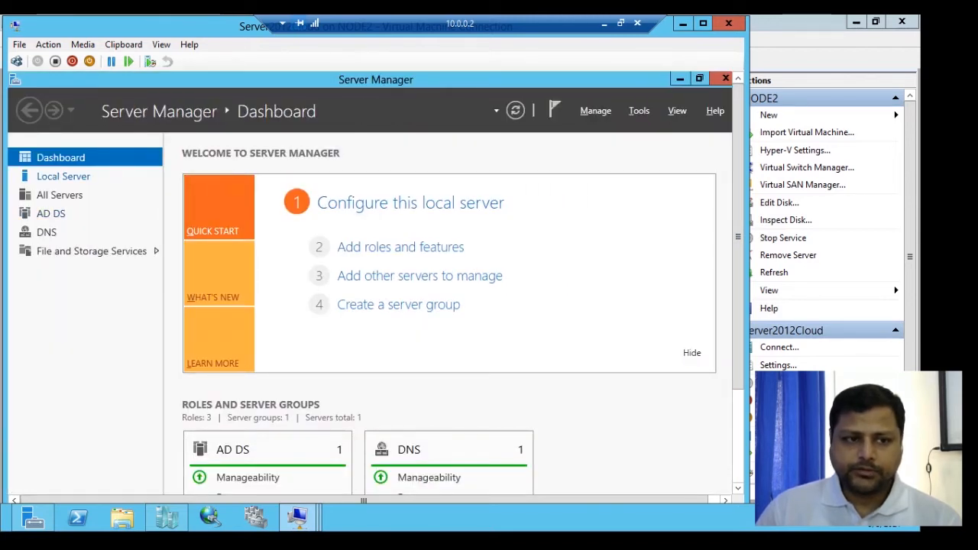
- Inspect the Ethernet adapter's IPv4 address and DNS settings from the Local Server page, then close the network dialogs
{"action": "left_click", "coordinate": [63, 176]}
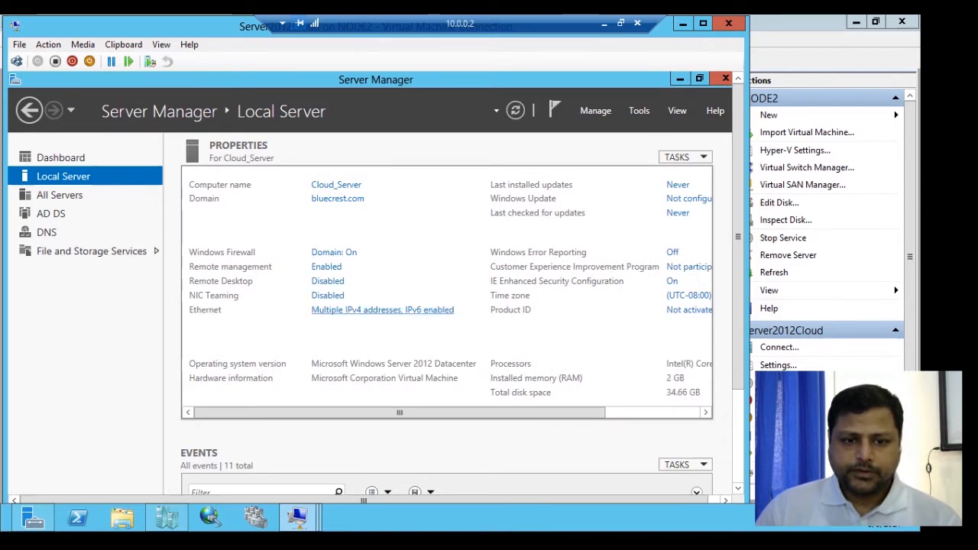
{"action": "left_click", "coordinate": [382, 310]}
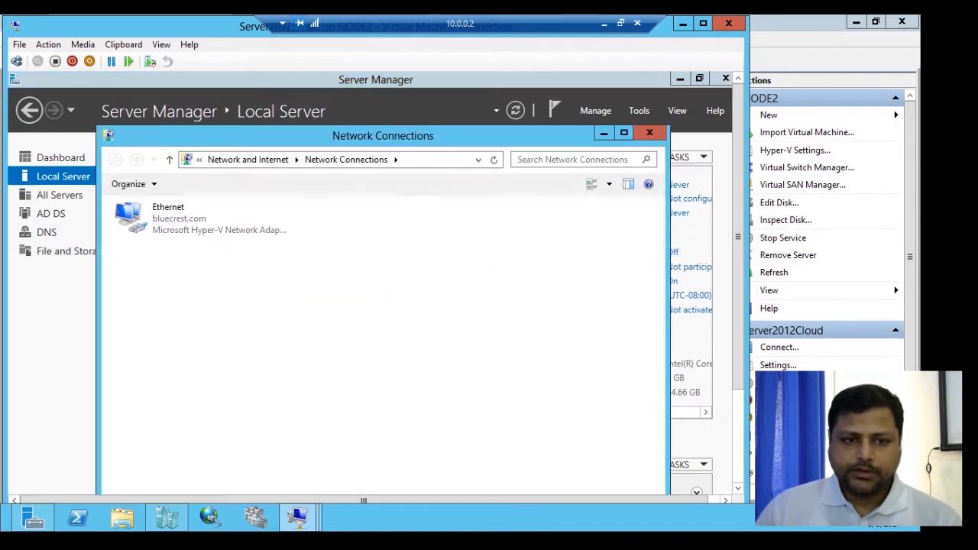
{"action": "double_click", "coordinate": [180, 219]}
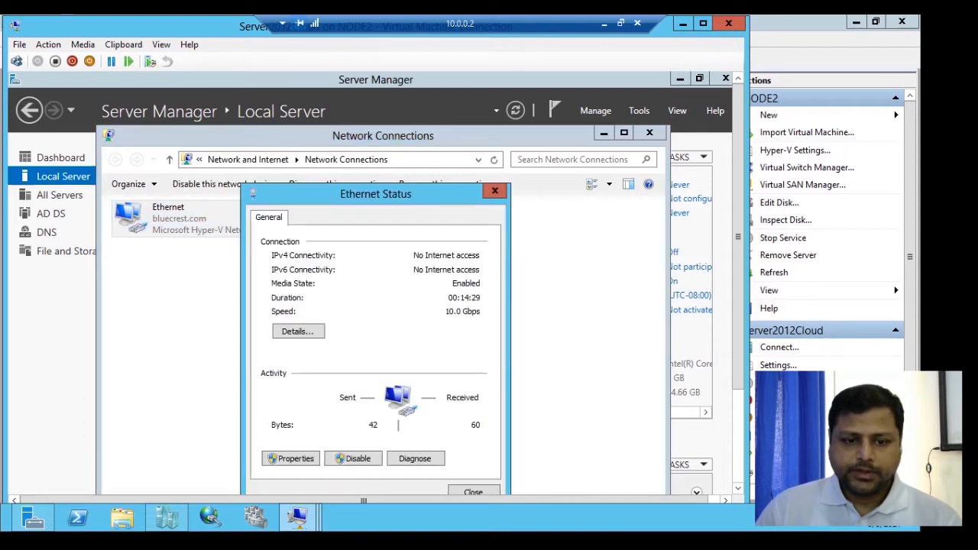
{"action": "left_click", "coordinate": [292, 458]}
{"action": "left_click", "coordinate": [369, 407]}
{"action": "left_click", "coordinate": [466, 428]}
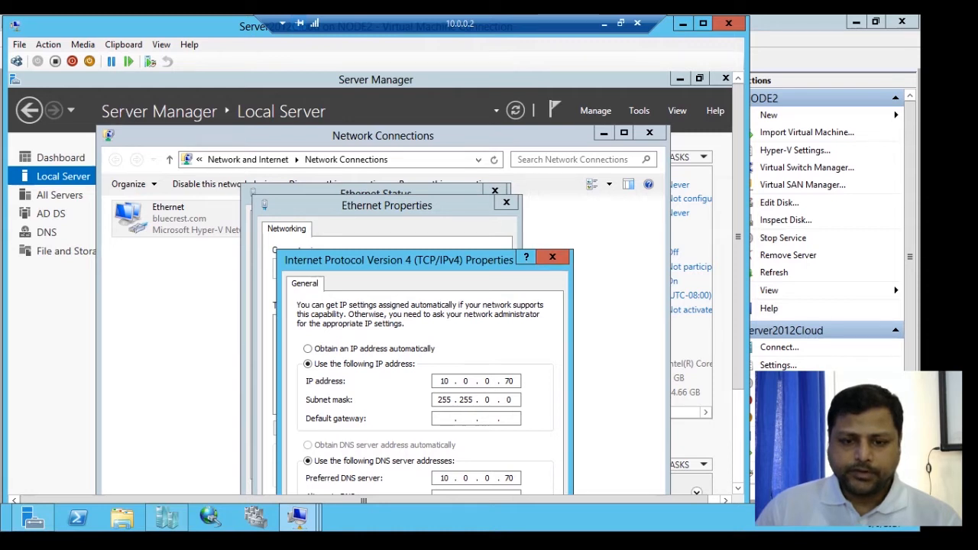
{"action": "scroll", "coordinate": [376, 283], "scroll_direction": "down", "scroll_amount": 2}
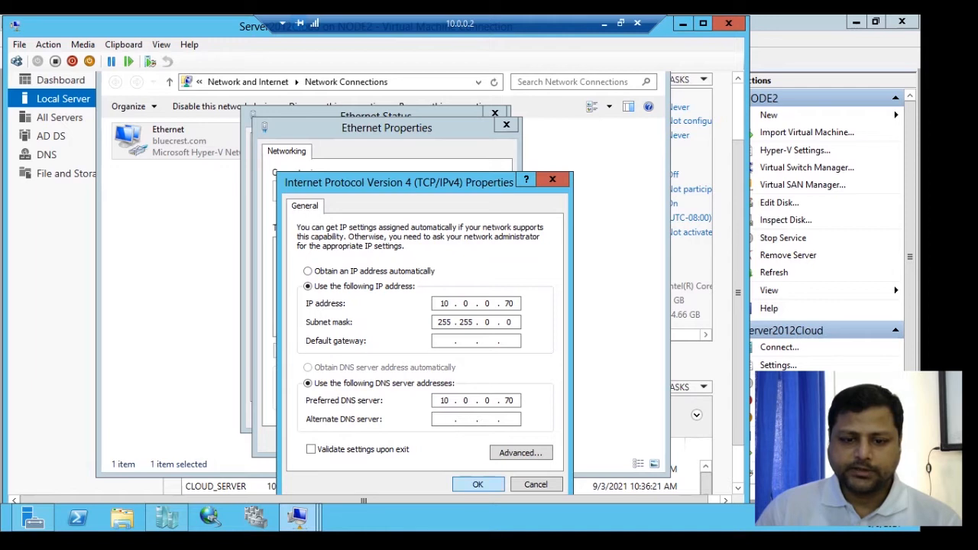
{"action": "key", "text": "Return"}
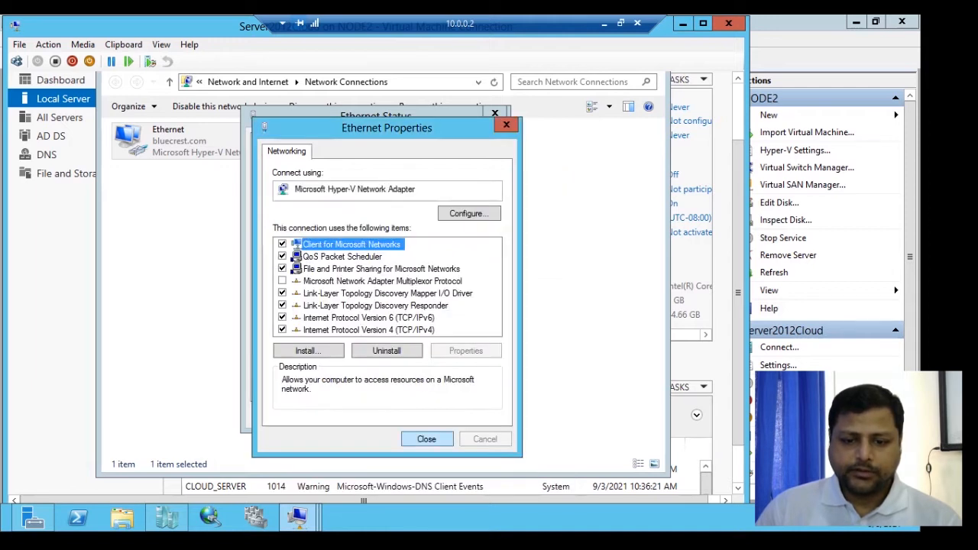
{"action": "key", "text": "Return"}
{"action": "key", "text": "Escape"}
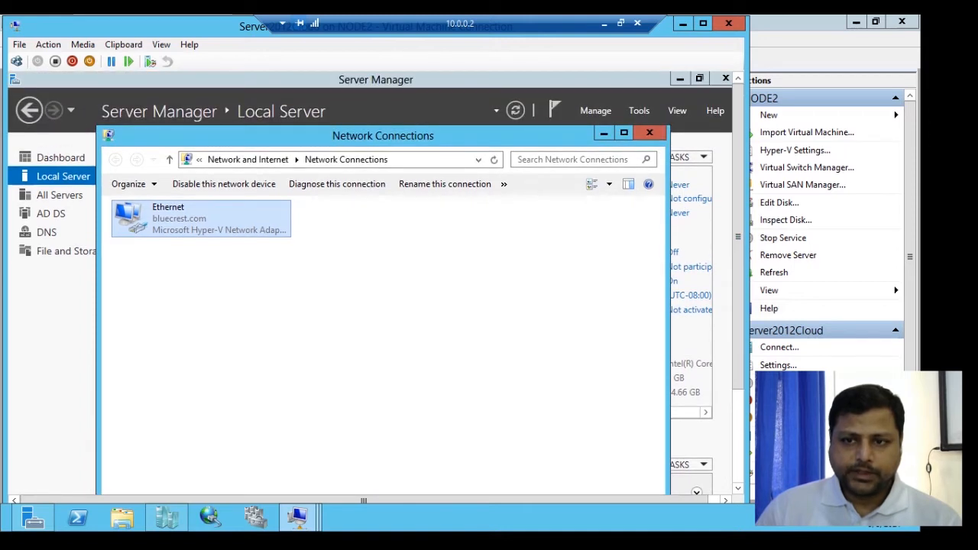
{"action": "left_click", "coordinate": [655, 133]}
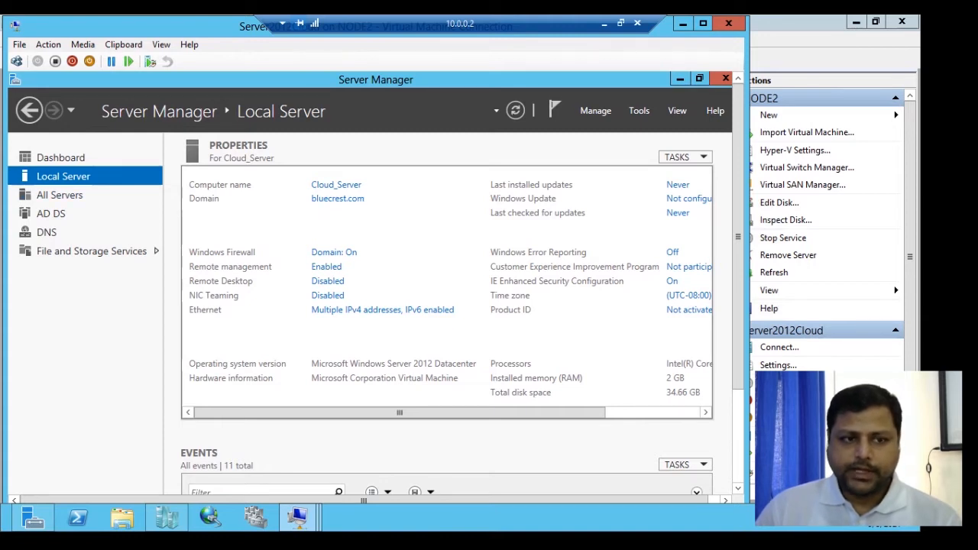
- Start the Add Roles and Features Wizard with a role-based installation on the local server from the pool
{"action": "left_click", "coordinate": [61, 158]}
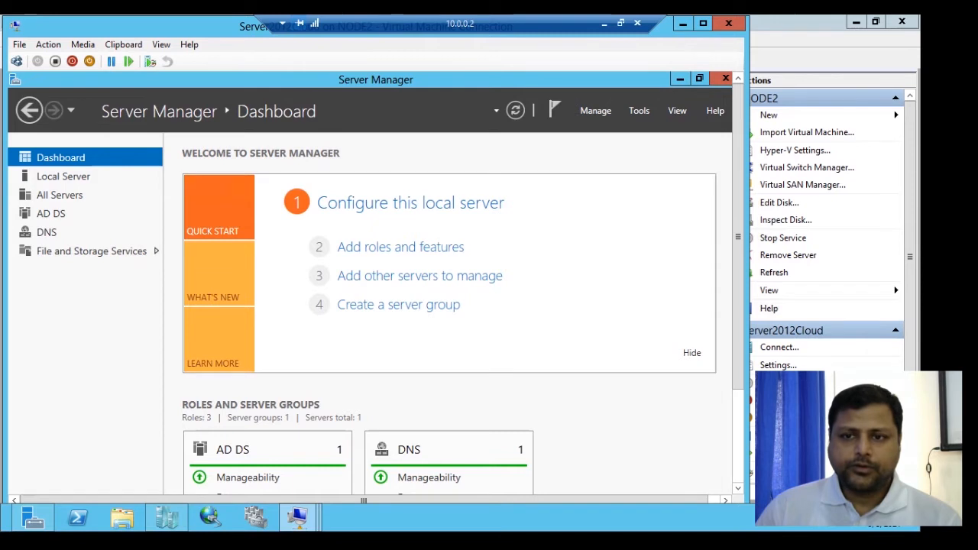
{"action": "left_click", "coordinate": [596, 111]}
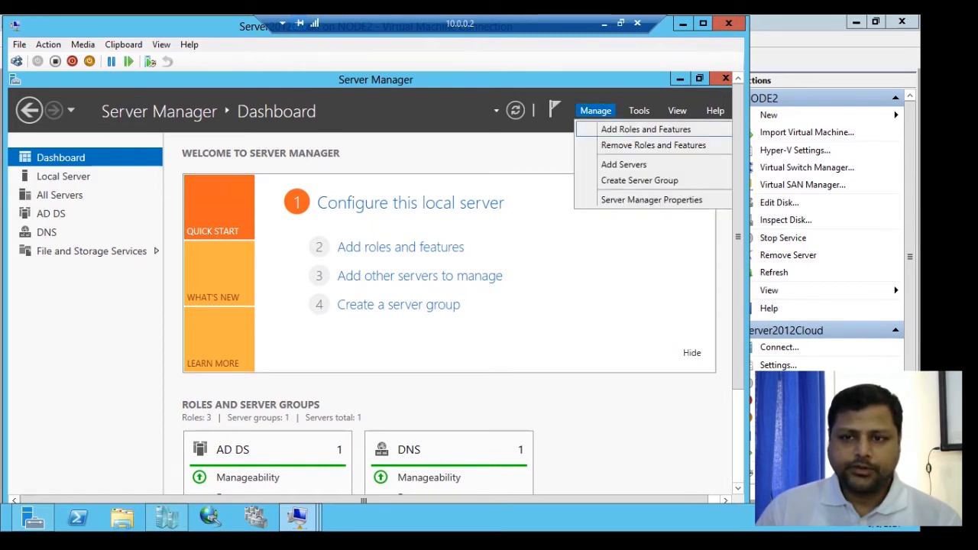
{"action": "left_click", "coordinate": [646, 129]}
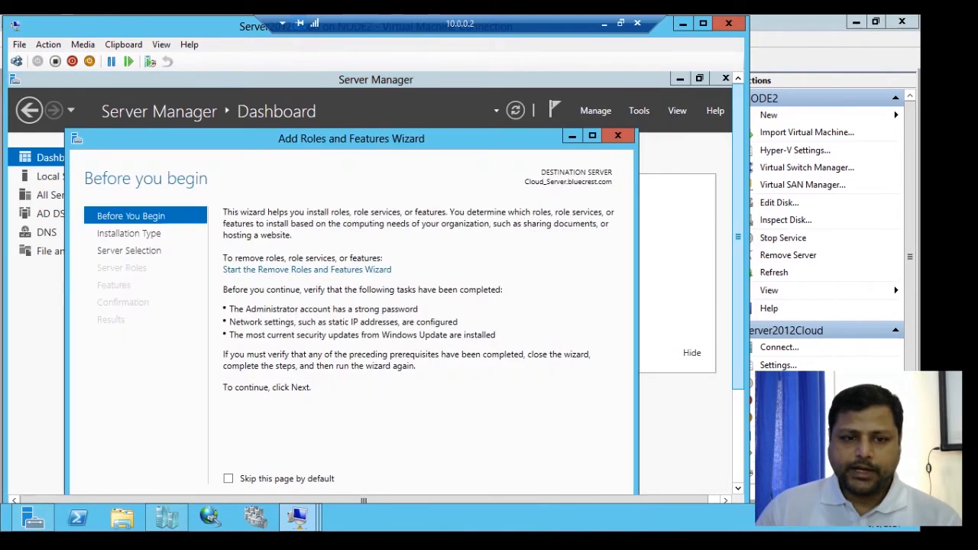
{"action": "scroll", "coordinate": [367, 275], "scroll_direction": "down", "scroll_amount": 3}
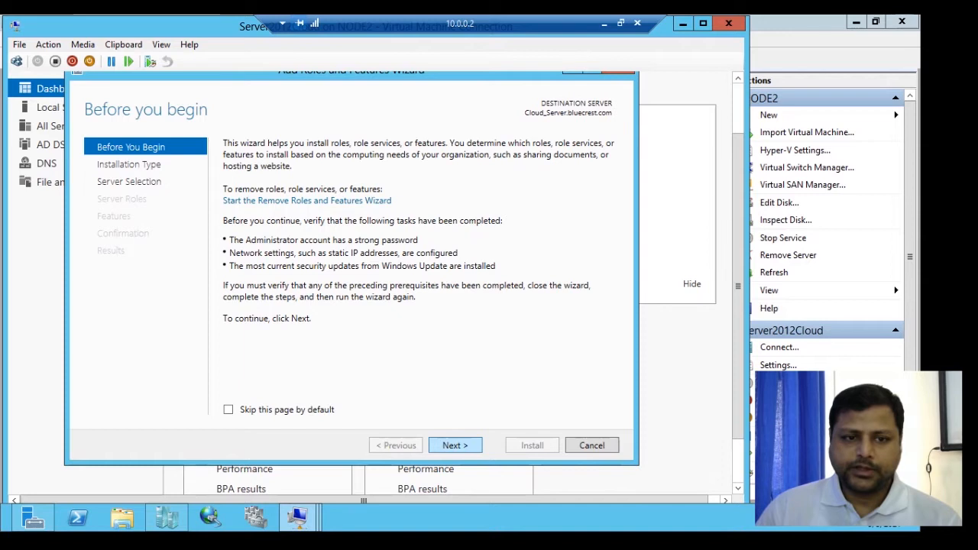
{"action": "left_click", "coordinate": [456, 445]}
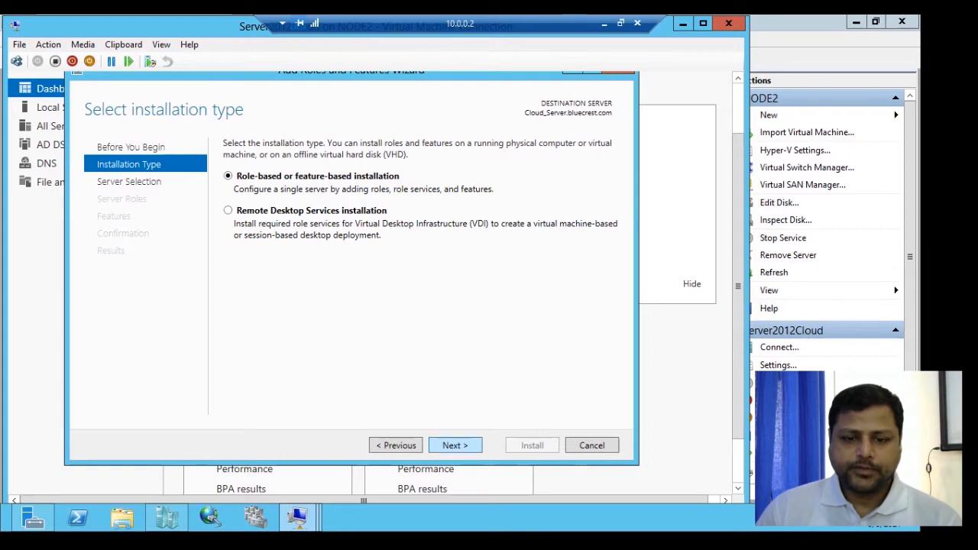
{"action": "left_click", "coordinate": [456, 445]}
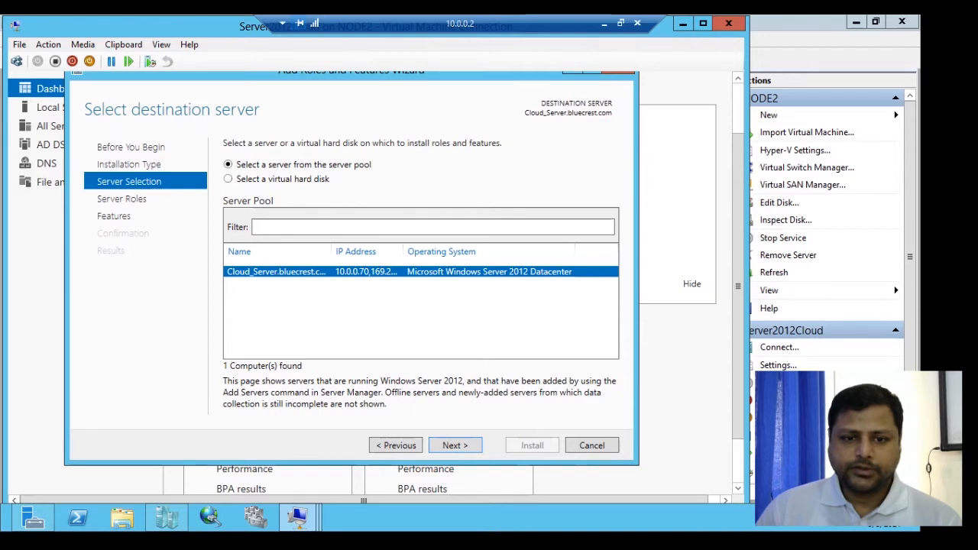
{"action": "key", "text": "Return"}
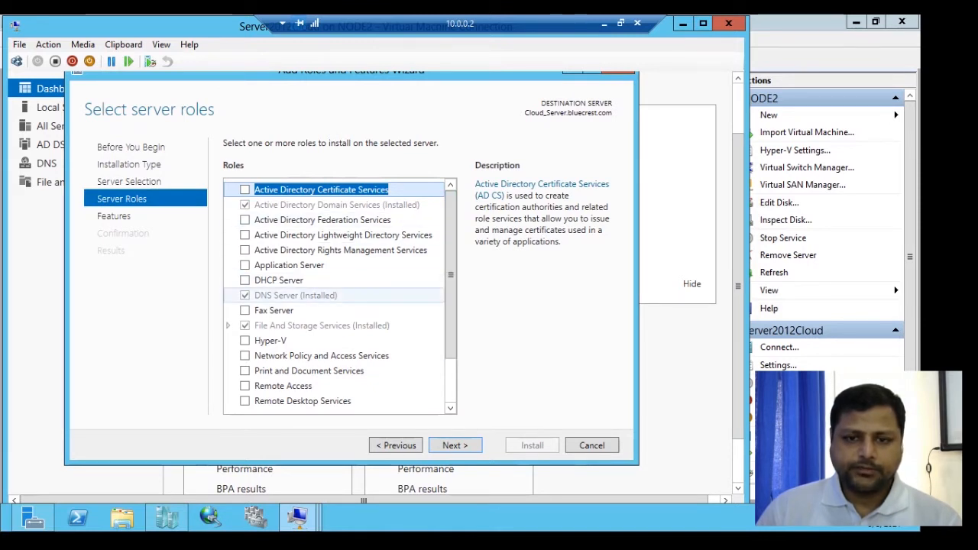
- Select the DHCP Server role and add its required management features
{"action": "left_click", "coordinate": [279, 280]}
{"action": "key", "text": "space"}
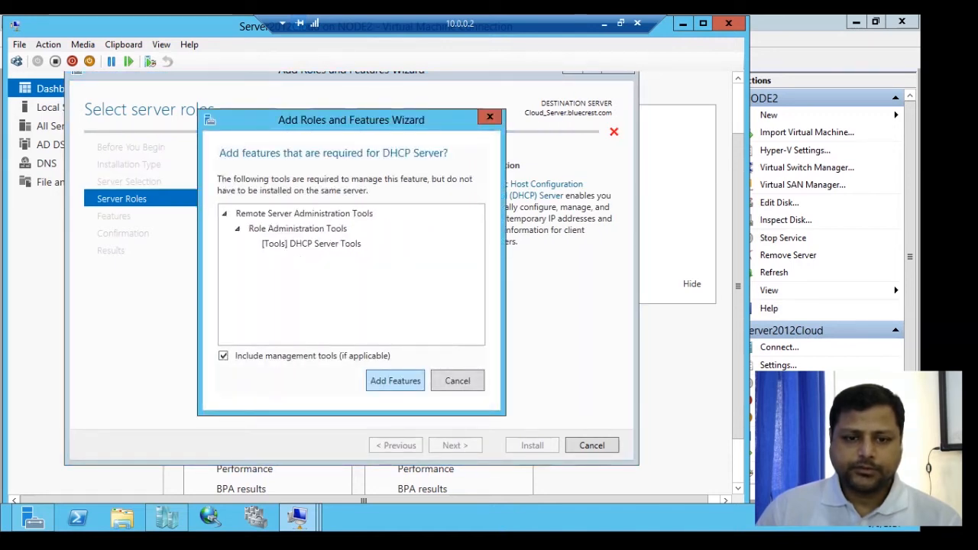
{"action": "key", "text": "Return"}
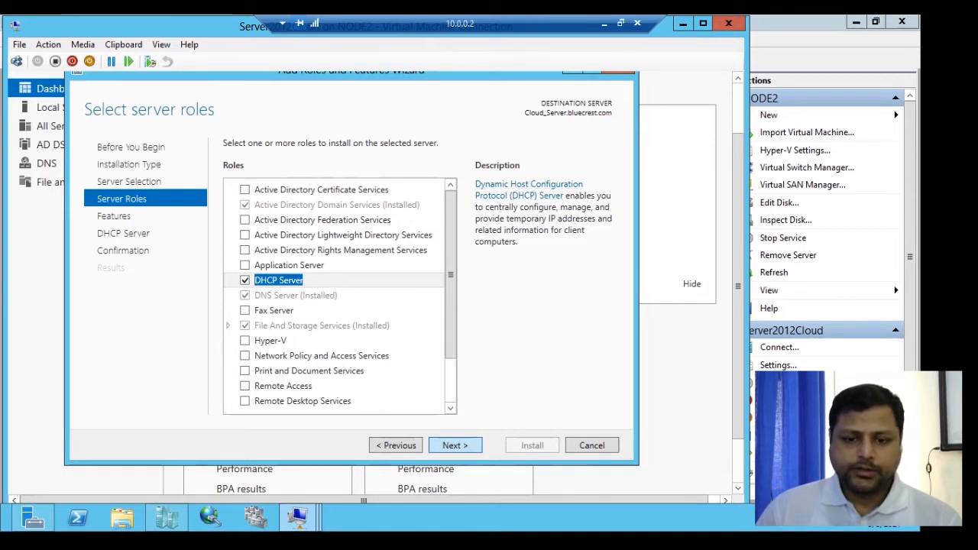
- Proceed to confirmation, allow automatic restart of the destination server, and install the DHCP Server role
{"action": "key", "text": "Return"}
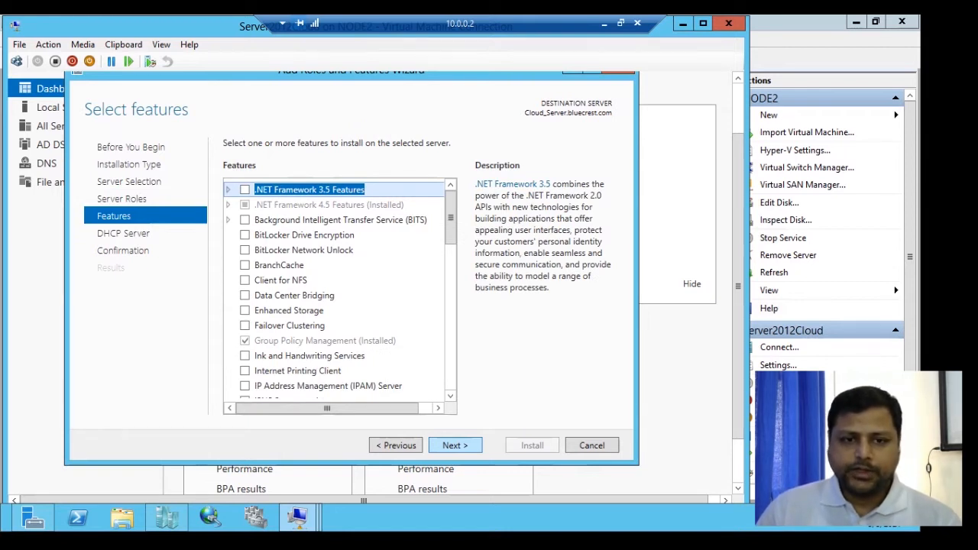
{"action": "key", "text": "Return"}
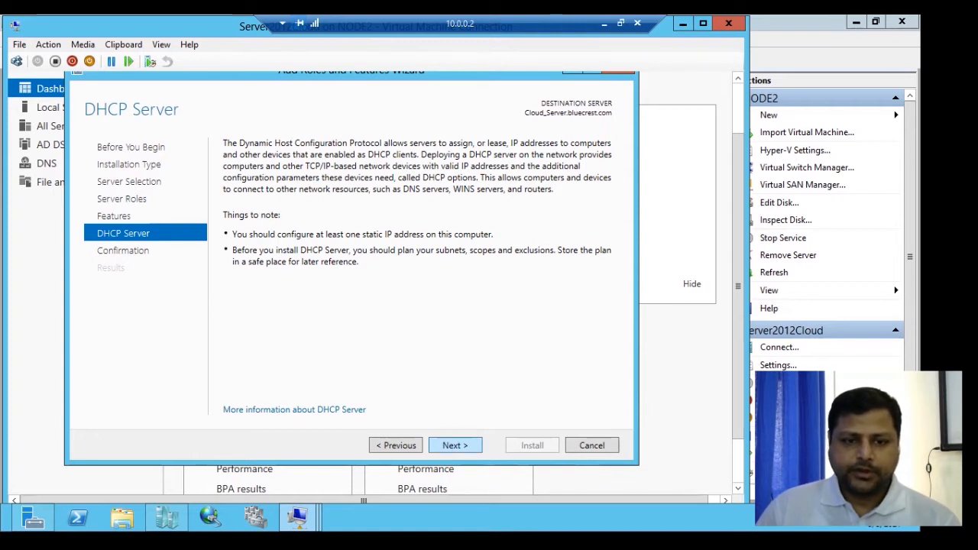
{"action": "left_click", "coordinate": [455, 445]}
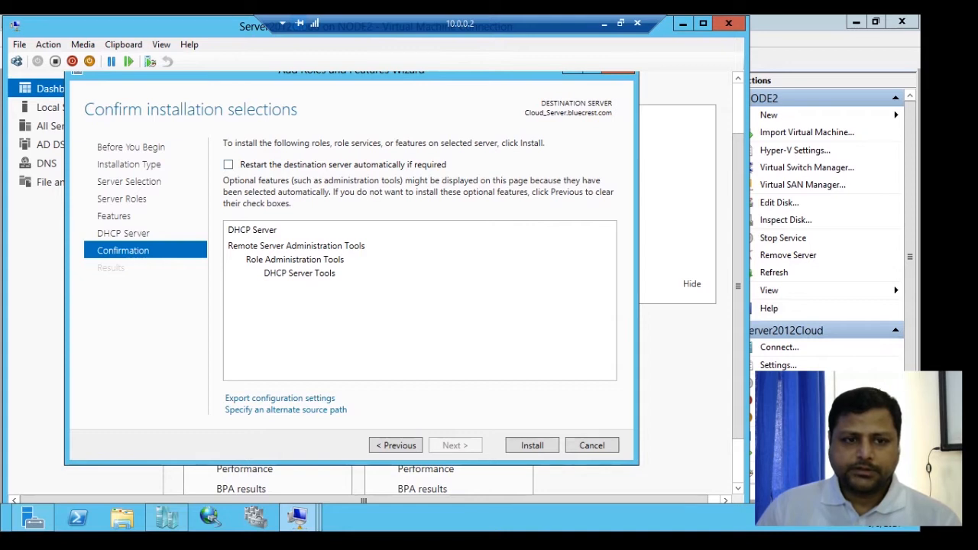
{"action": "left_click", "coordinate": [228, 164]}
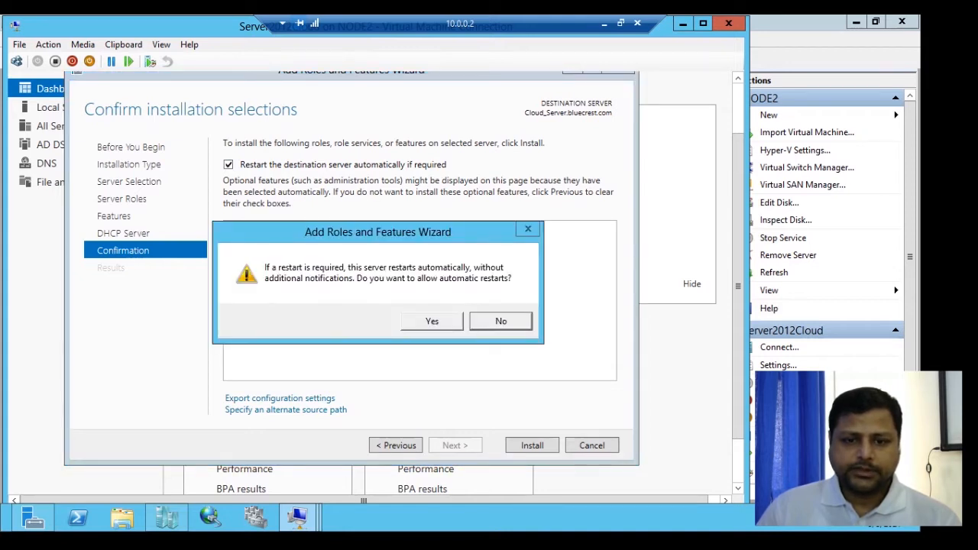
{"action": "key", "text": "Return"}
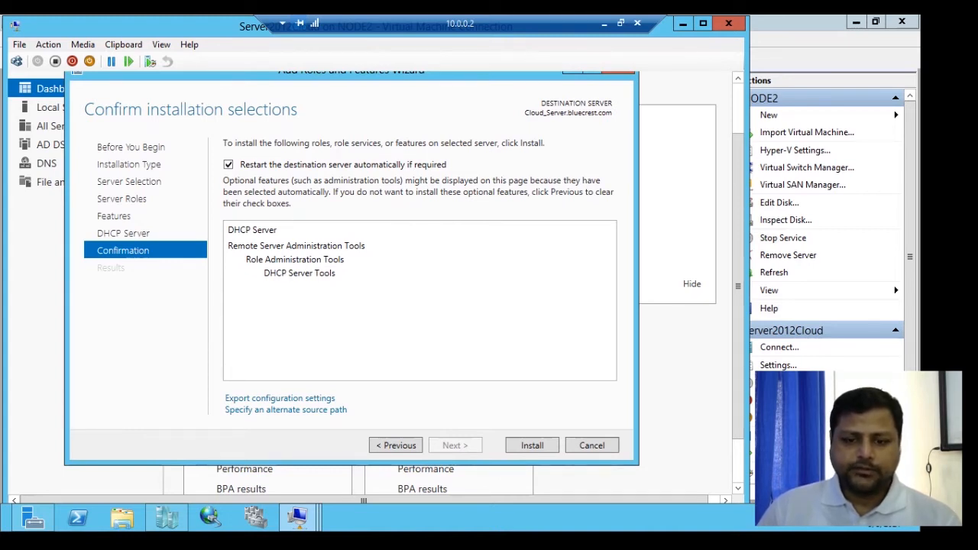
{"action": "left_click", "coordinate": [532, 445]}
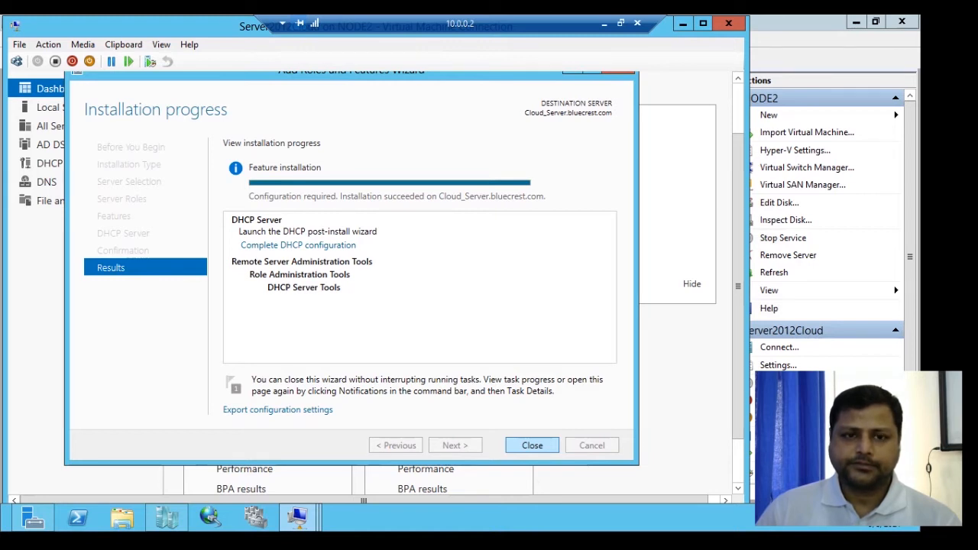
- Close the installation wizard, open the DHCP post-install configuration wizard from the notifications, and cancel it
{"action": "key", "text": "Return"}
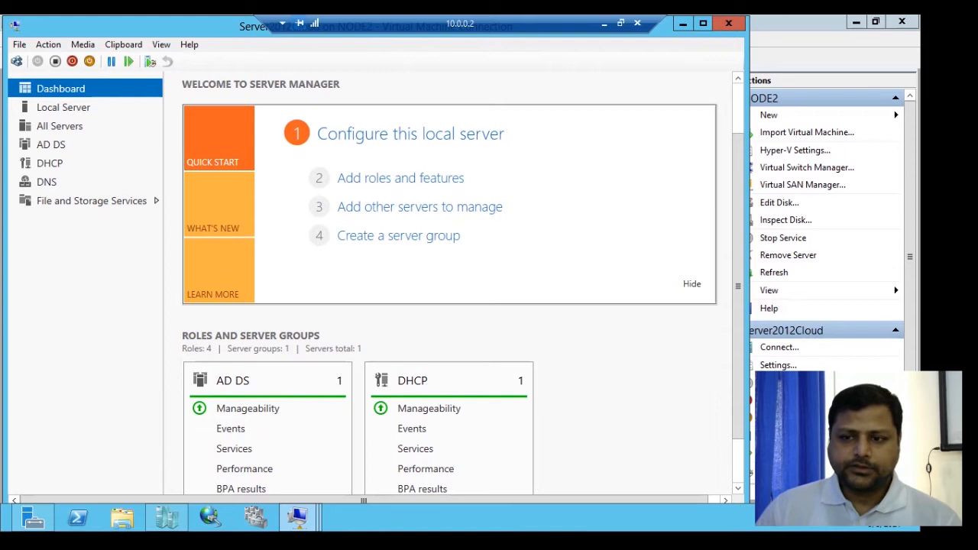
{"action": "left_click_drag", "start_coordinate": [738, 286], "coordinate": [738, 237]}
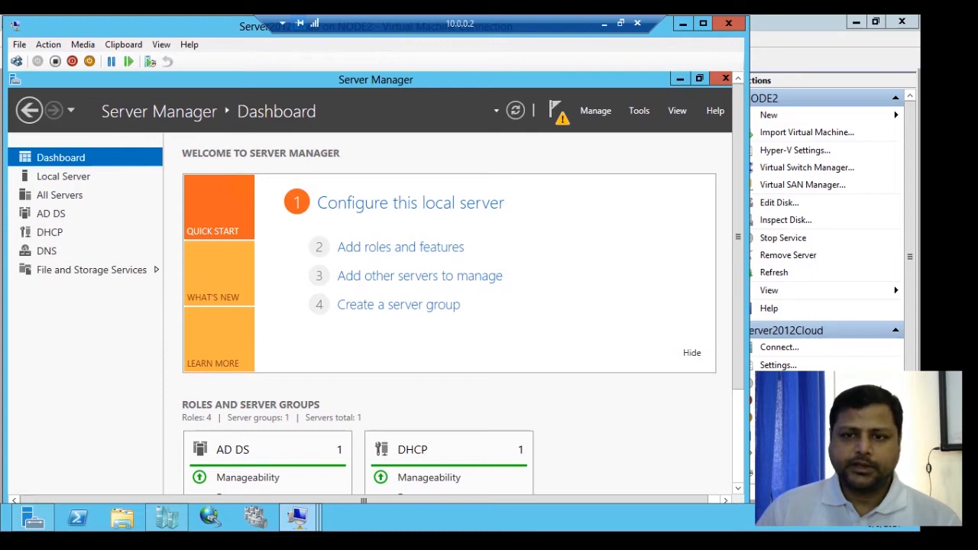
{"action": "left_click", "coordinate": [559, 113]}
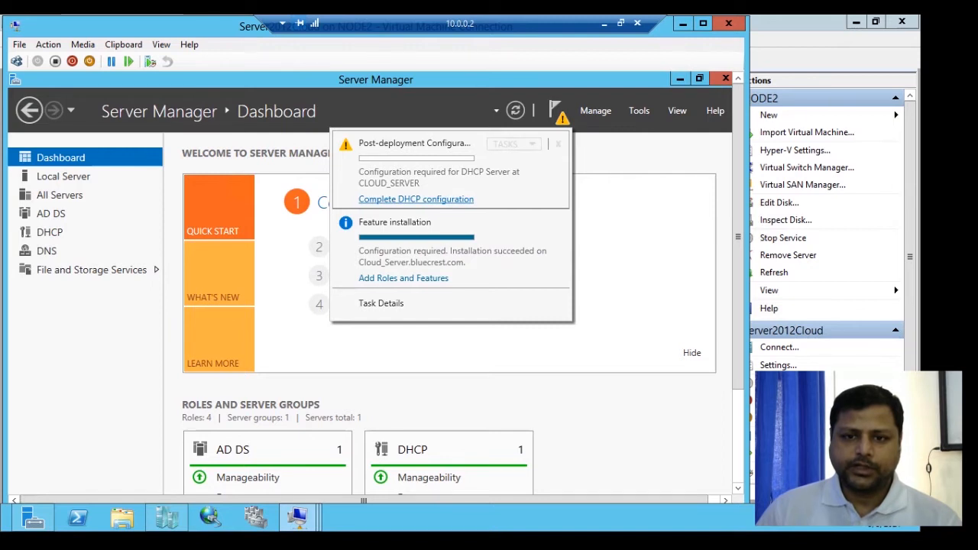
{"action": "left_click", "coordinate": [416, 198]}
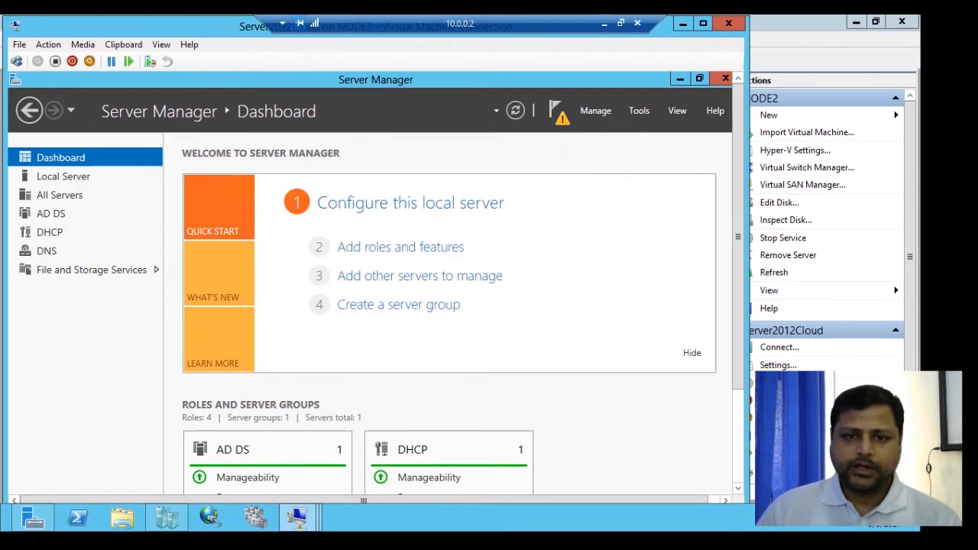
{"action": "left_click_drag", "start_coordinate": [738, 237], "coordinate": [739, 306]}
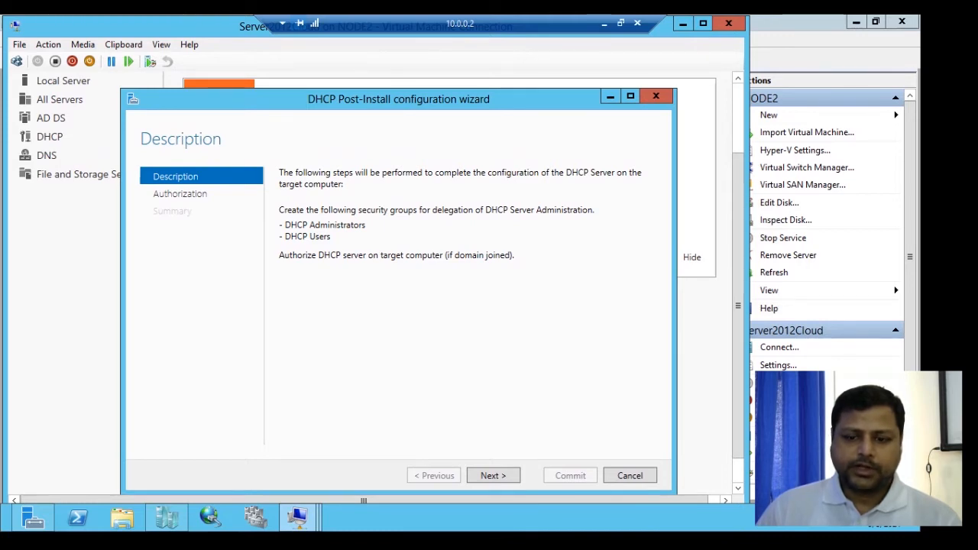
{"action": "left_click", "coordinate": [630, 475]}
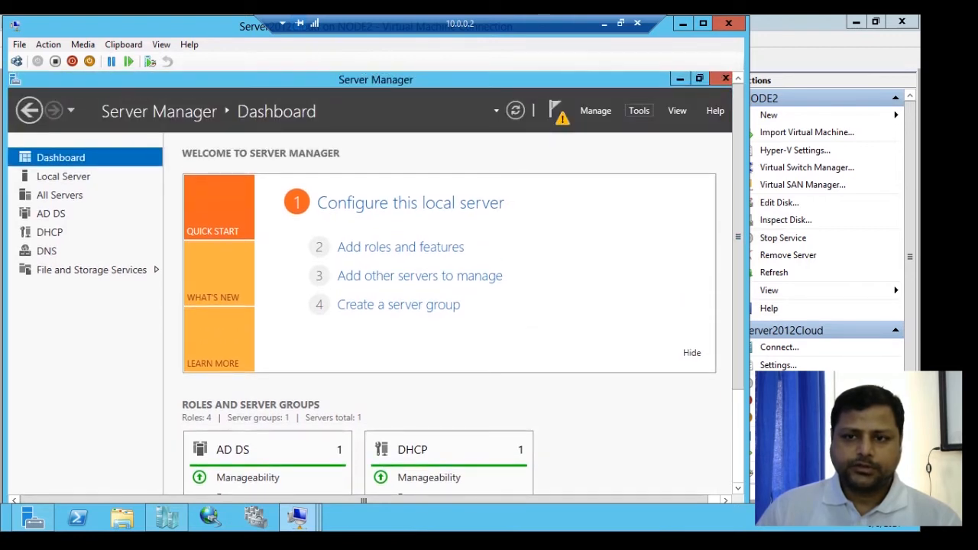
- Open the DHCP management console from Server Manager's tools and maximize its window
{"action": "left_click", "coordinate": [639, 110]}
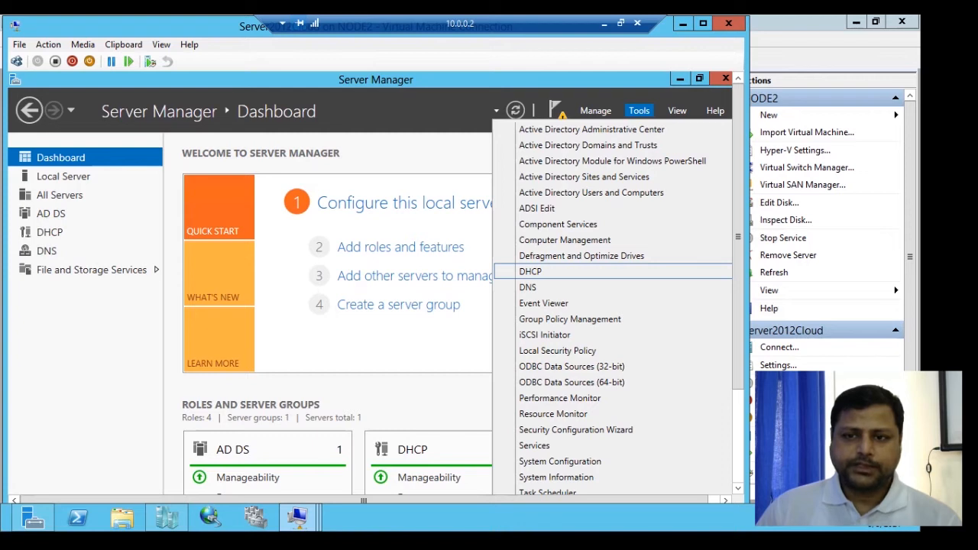
{"action": "key", "text": "Return"}
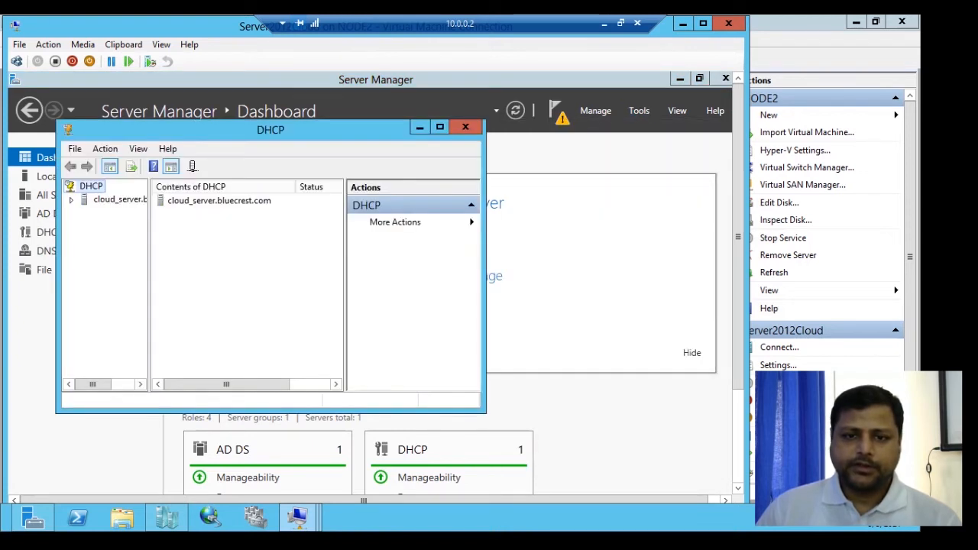
{"action": "left_click", "coordinate": [440, 127]}
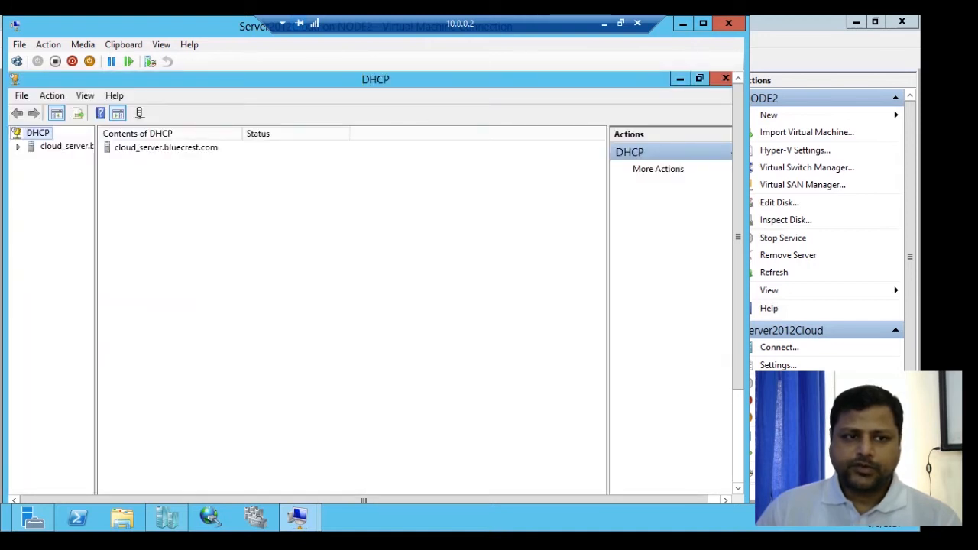
- Widen the tree pane, expand the server's IPv4 and IPv6 nodes, and select IPv4
{"action": "left_click_drag", "start_coordinate": [95, 306], "coordinate": [136, 306]}
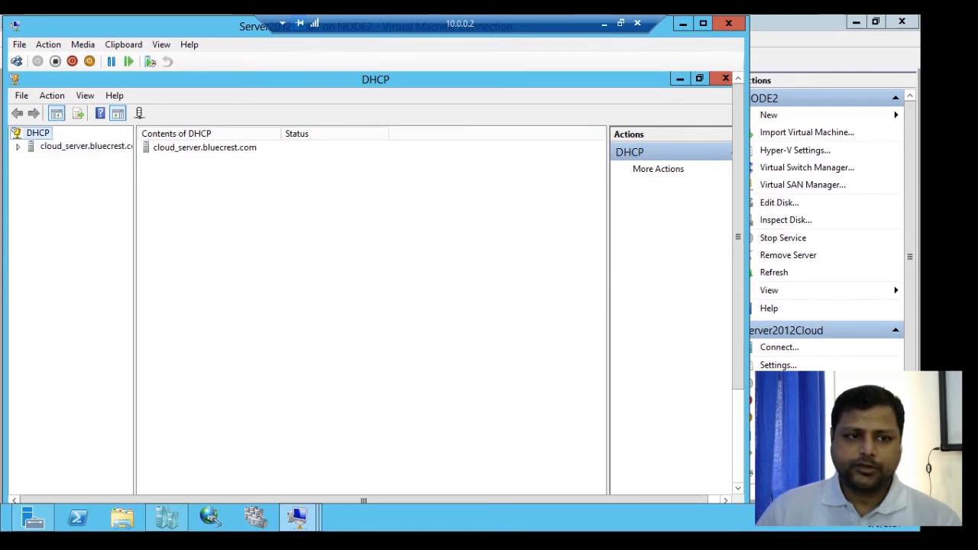
{"action": "left_click", "coordinate": [17, 146]}
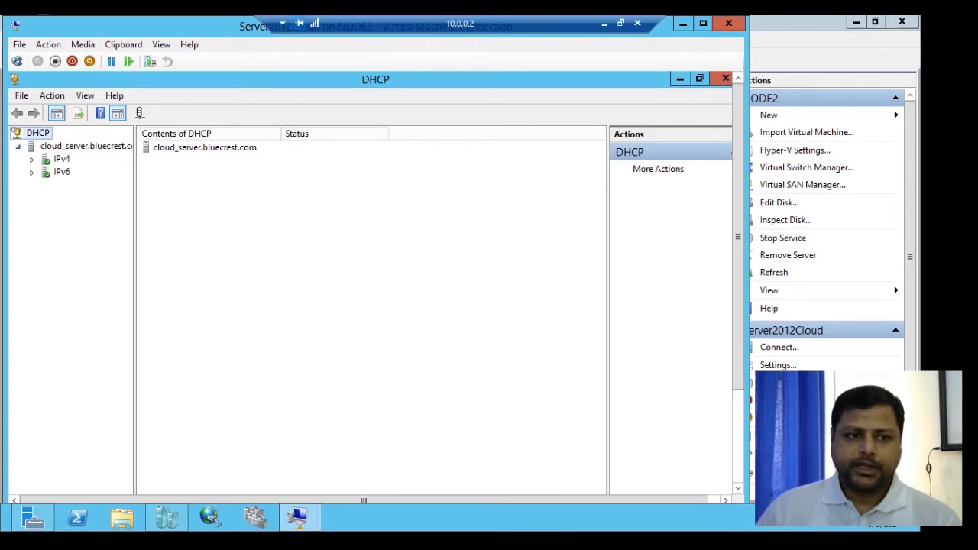
{"action": "left_click", "coordinate": [31, 159]}
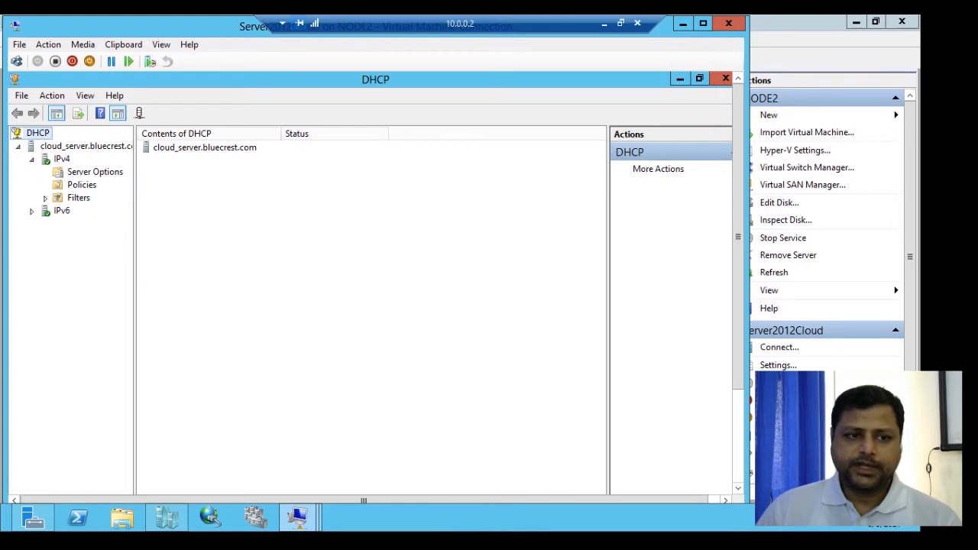
{"action": "left_click", "coordinate": [31, 211]}
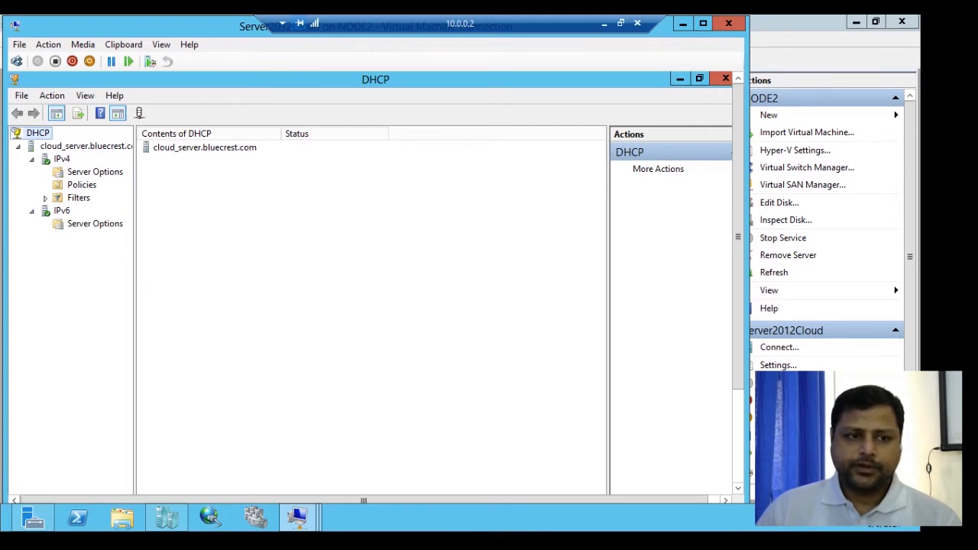
{"action": "left_click", "coordinate": [61, 158]}
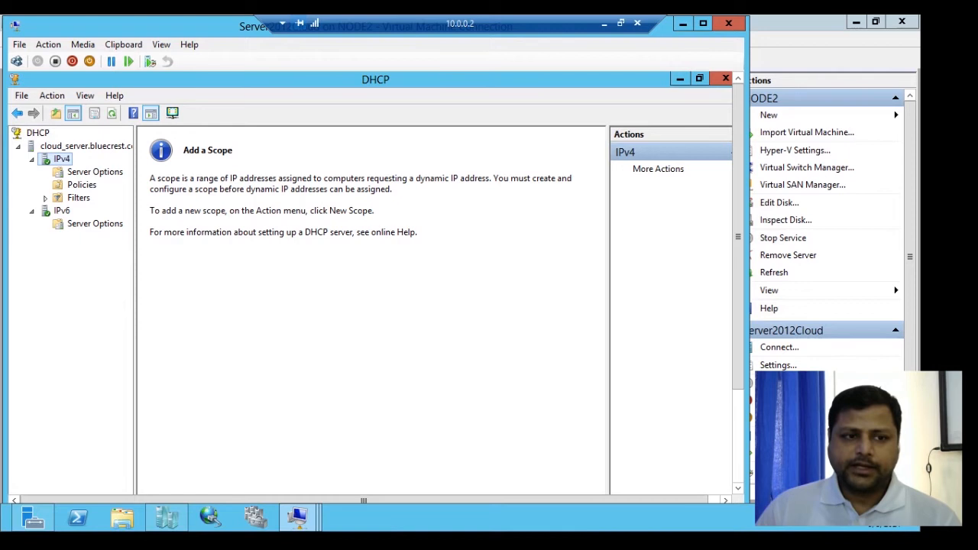
- Start the New Scope Wizard on IPv4, naming the scope Scope1 with the description DHCP Scope
{"action": "right_click", "coordinate": [64, 159]}
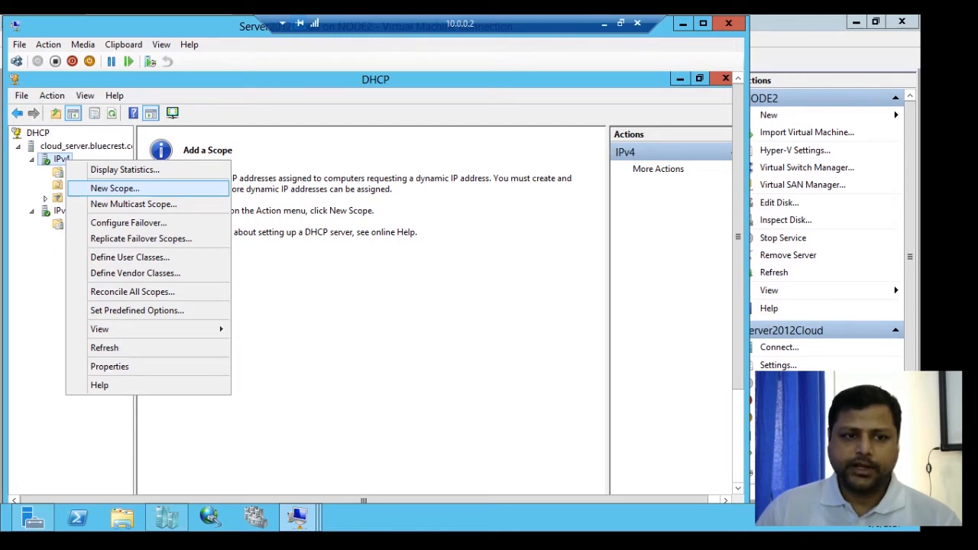
{"action": "key", "text": "Return"}
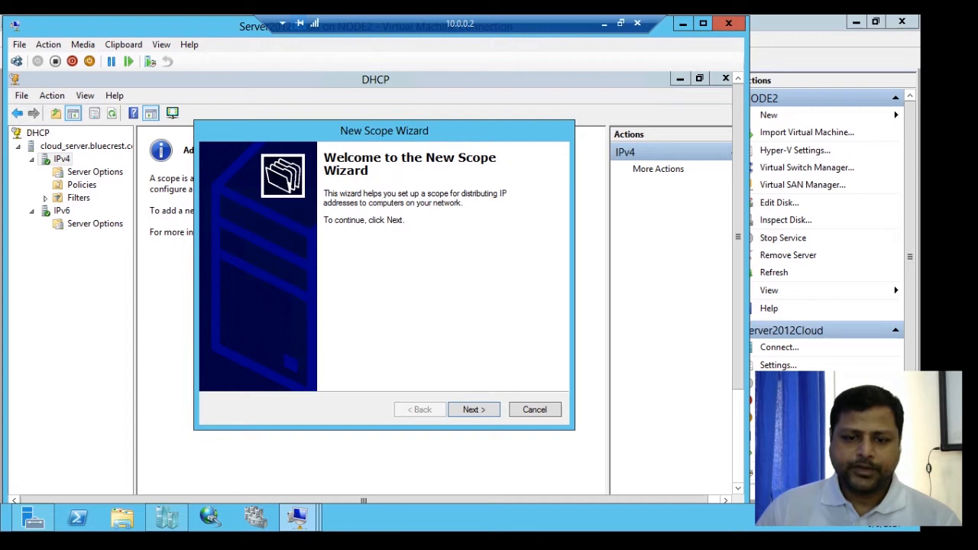
{"action": "key", "text": "Return"}
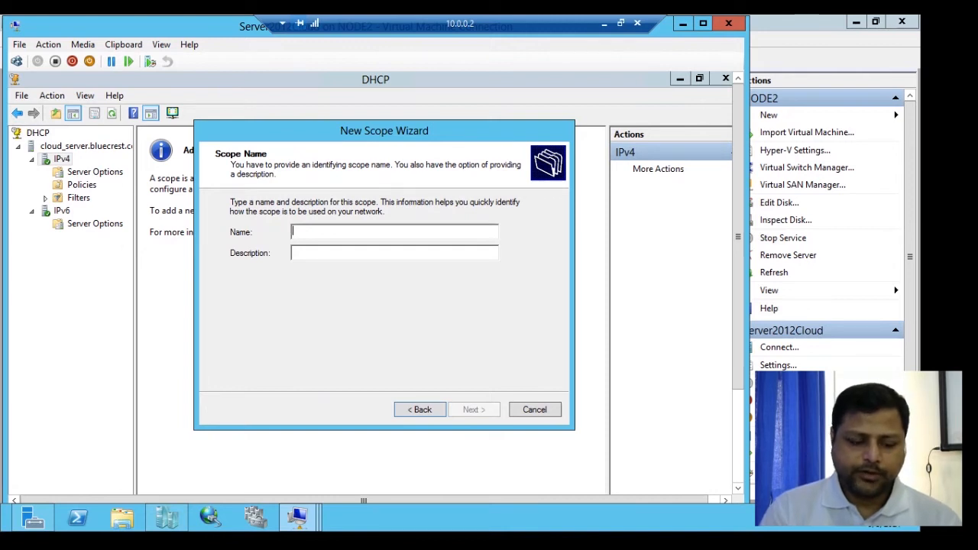
{"action": "type", "text": "S"}
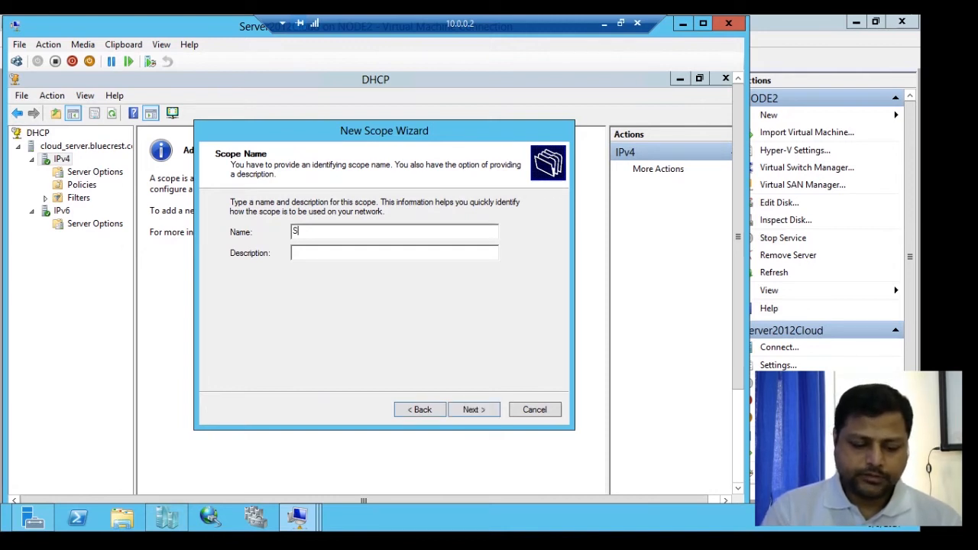
{"action": "type", "text": "cope"}
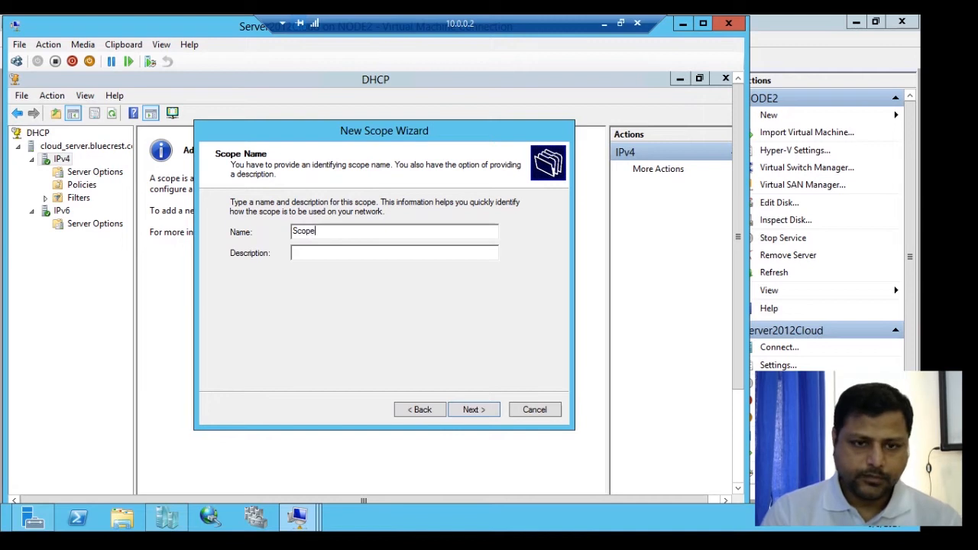
{"action": "type", "text": "1"}
{"action": "key", "text": "Tab"}
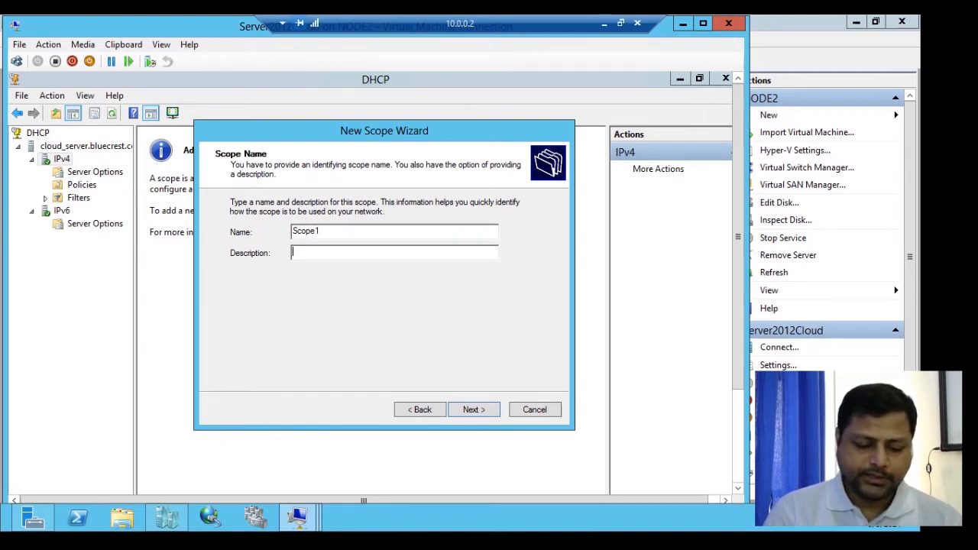
{"action": "type", "text": "DHC"}
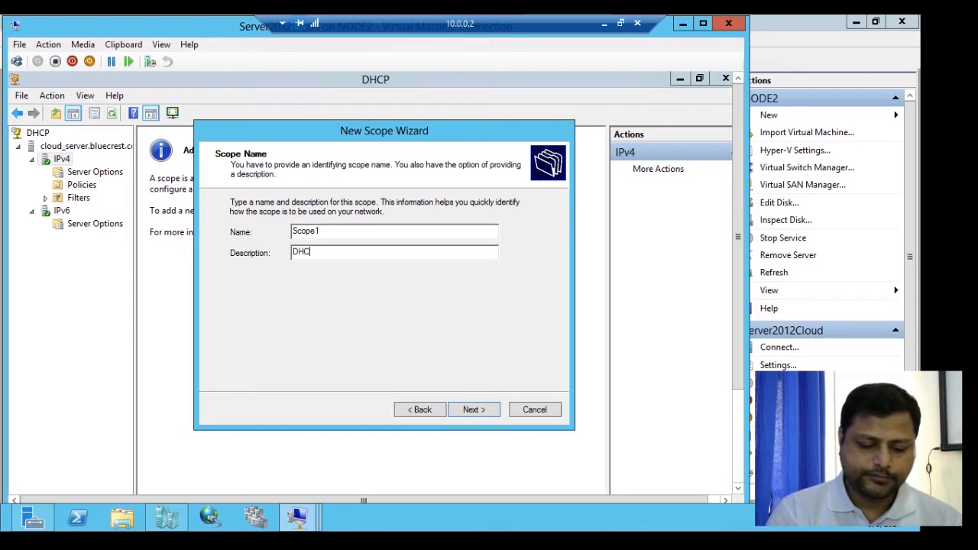
{"action": "type", "text": "P Scope"}
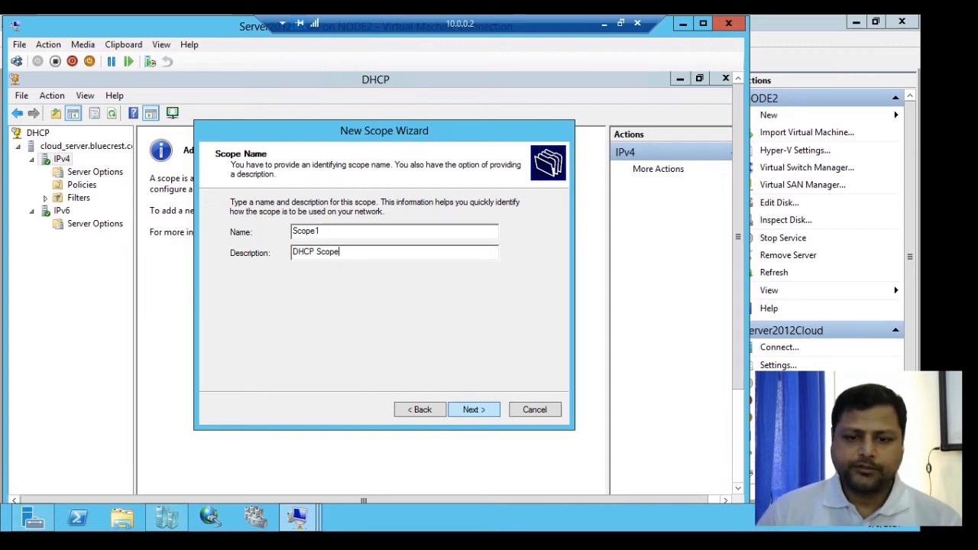
{"action": "key", "text": "Return"}
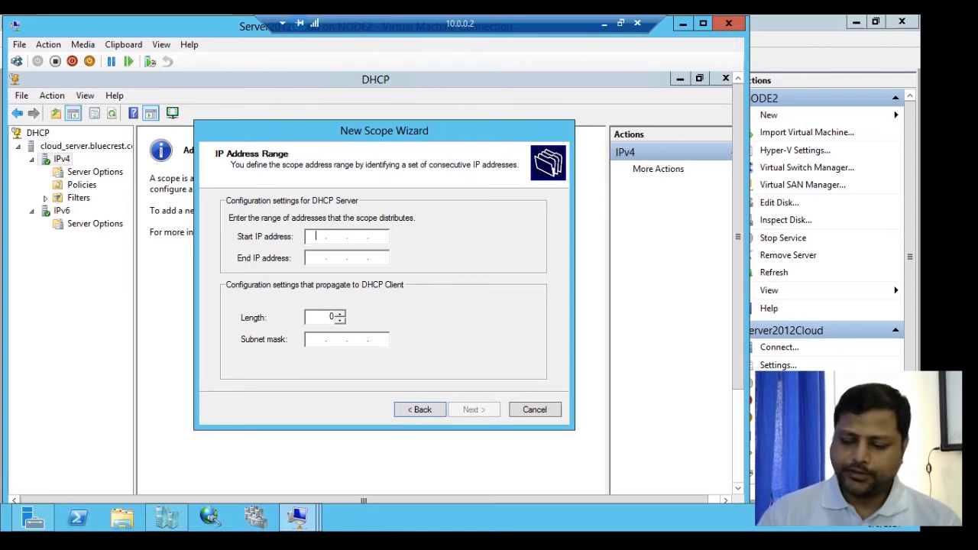
- Set the scope's IP address range from 10.0.0.1 to 10.0.0.100
{"action": "type", "text": "10.0.0."}
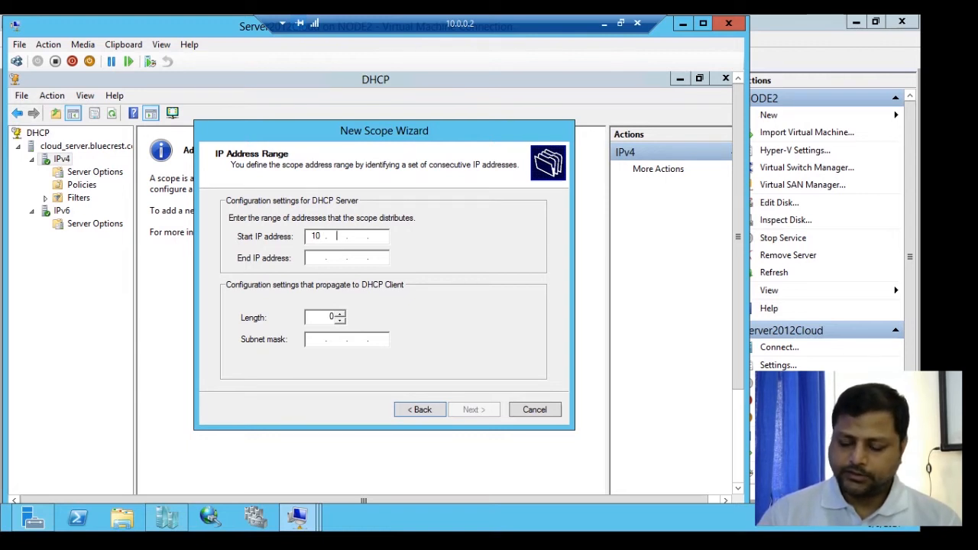
{"action": "type", "text": "1"}
{"action": "key", "text": "Tab"}
{"action": "type", "text": "10.0.0.100"}
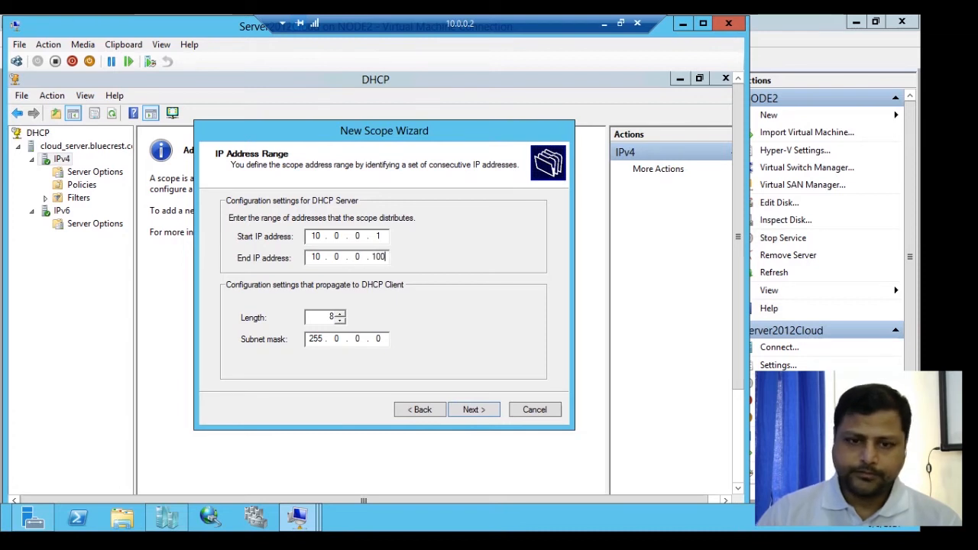
- Run ncpa.cpl to examine the Ethernet adapter's connection details, then close the network windows
{"action": "left_click_drag", "start_coordinate": [739, 237], "coordinate": [738, 330]}
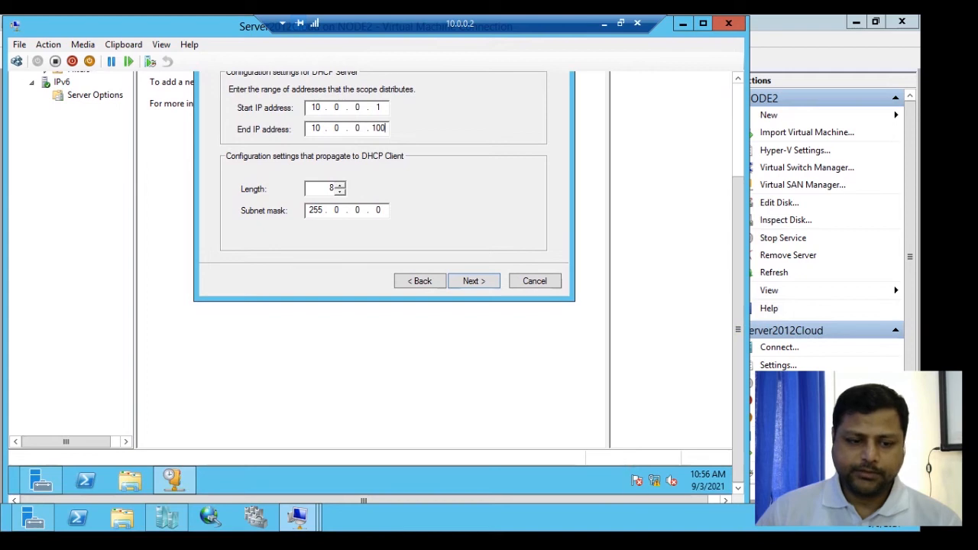
{"action": "key", "text": "super+r"}
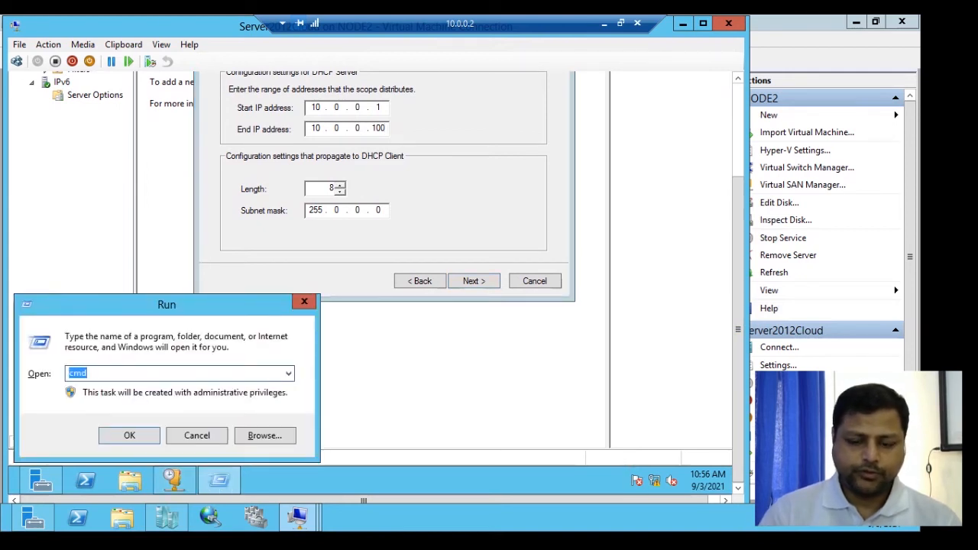
{"action": "key", "text": "BackSpace"}
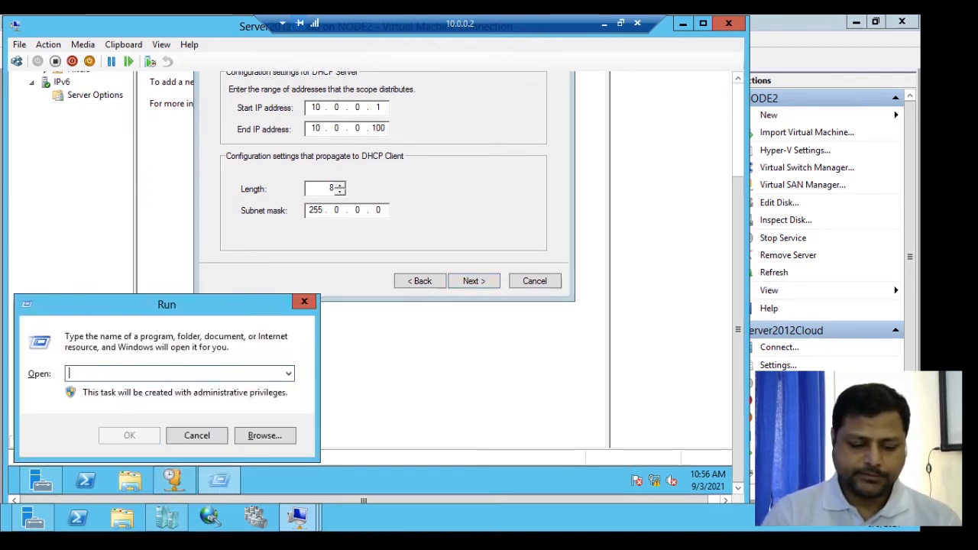
{"action": "type", "text": "ncpa"}
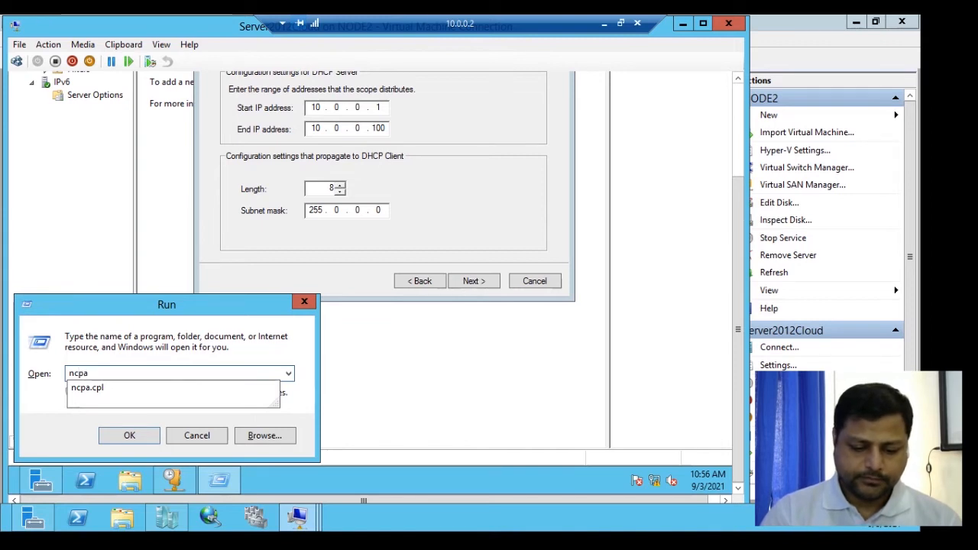
{"action": "type", "text": ".cpl"}
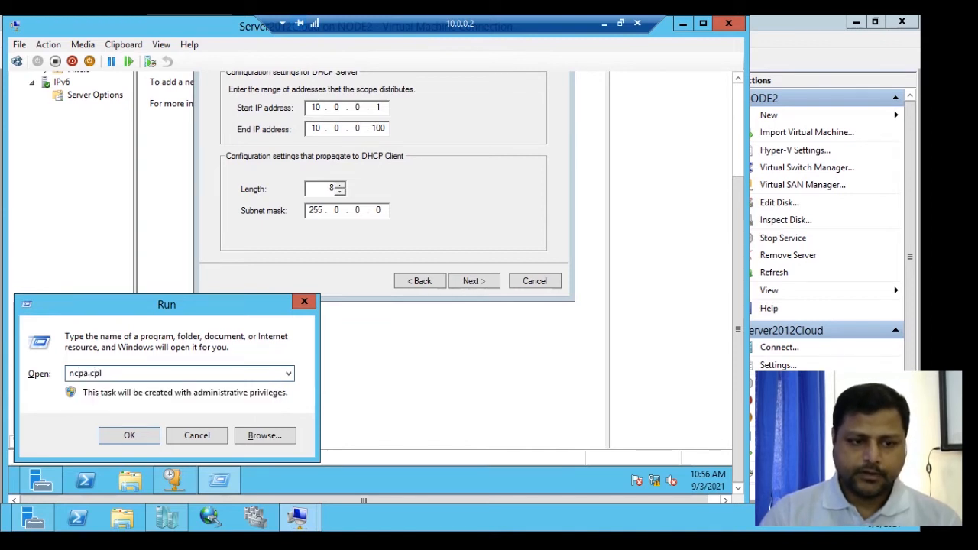
{"action": "key", "text": "Return"}
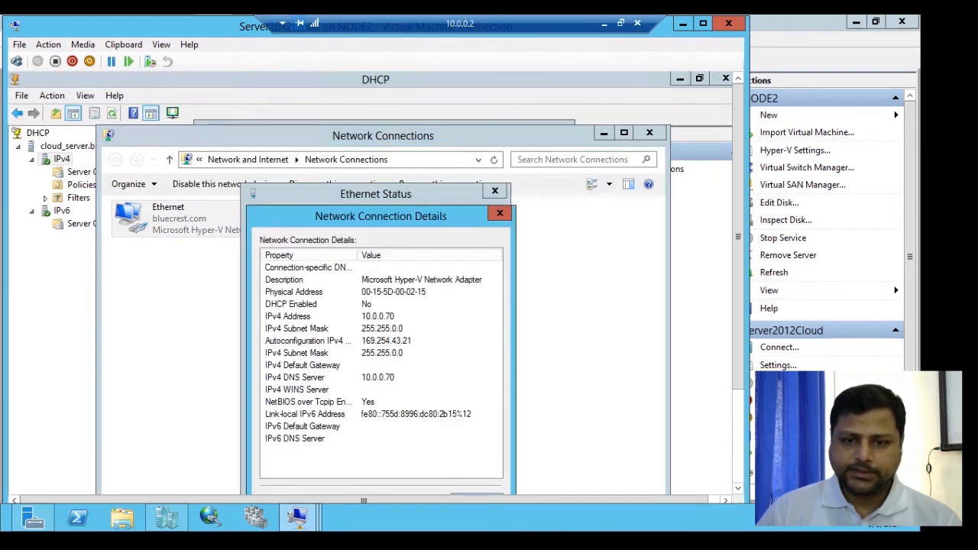
{"action": "left_click", "coordinate": [500, 212]}
{"action": "left_click", "coordinate": [495, 191]}
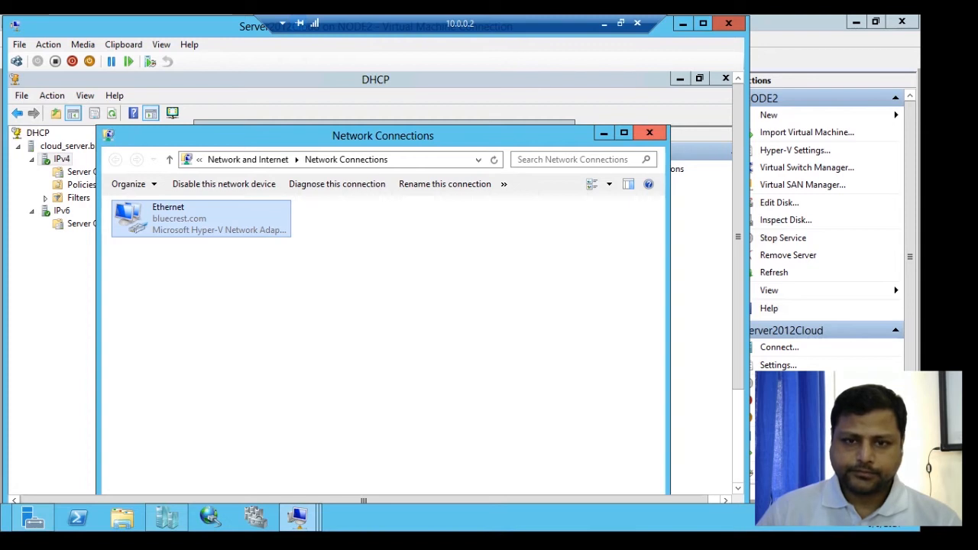
{"action": "left_click", "coordinate": [650, 133]}
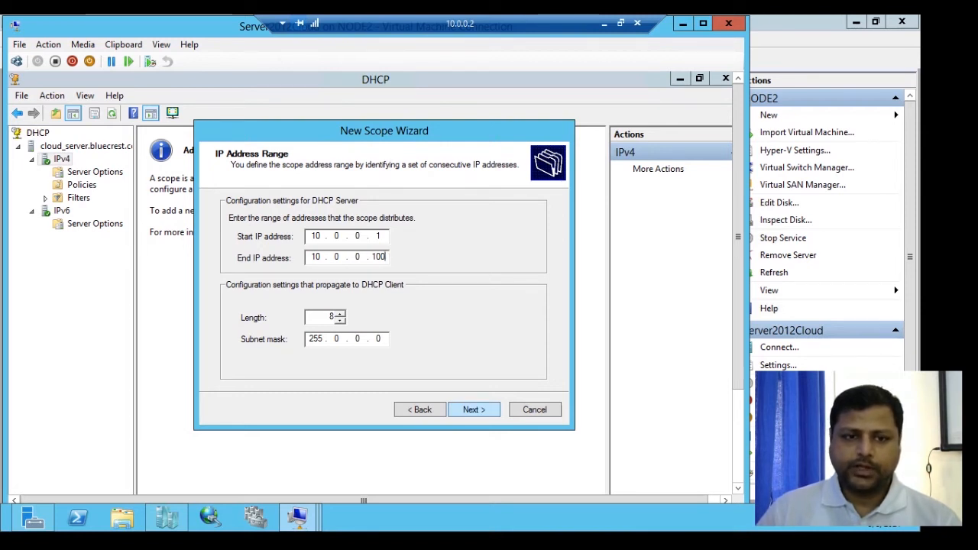
- Exclude the addresses 10.0.0.1 through 10.0.0.70 from the new scope and continue the wizard
{"action": "key", "text": "Return"}
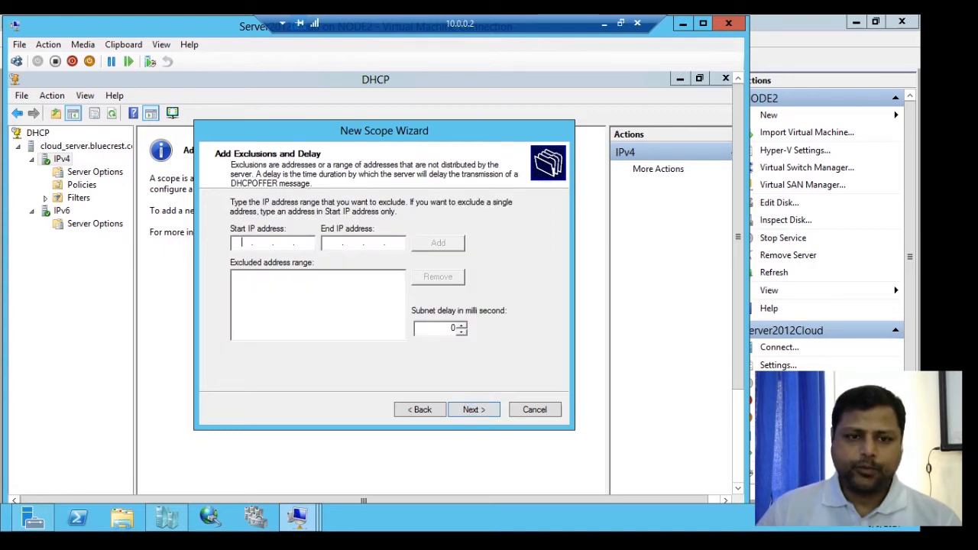
{"action": "type", "text": "10.0.0."}
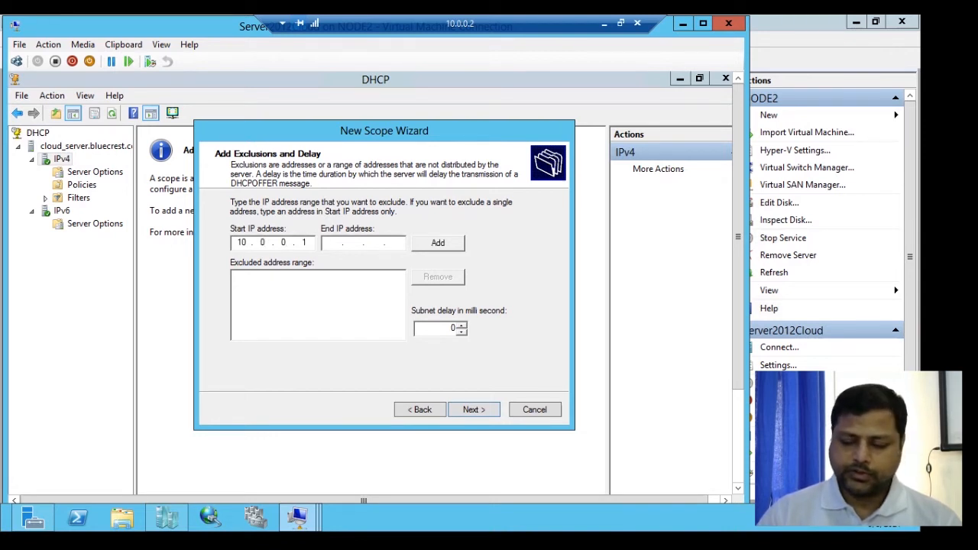
{"action": "type", "text": "10.0.0."}
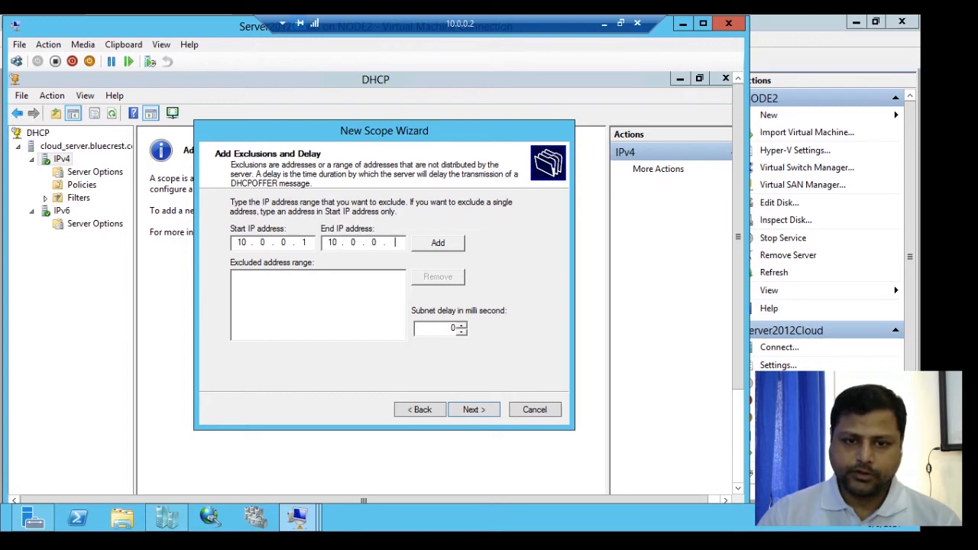
{"action": "type", "text": "70"}
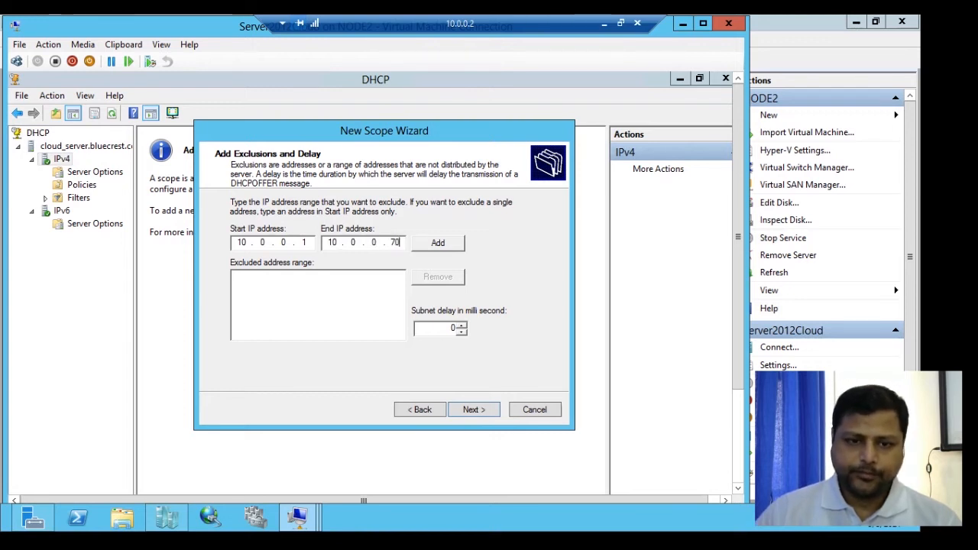
{"action": "key", "text": "alt+d"}
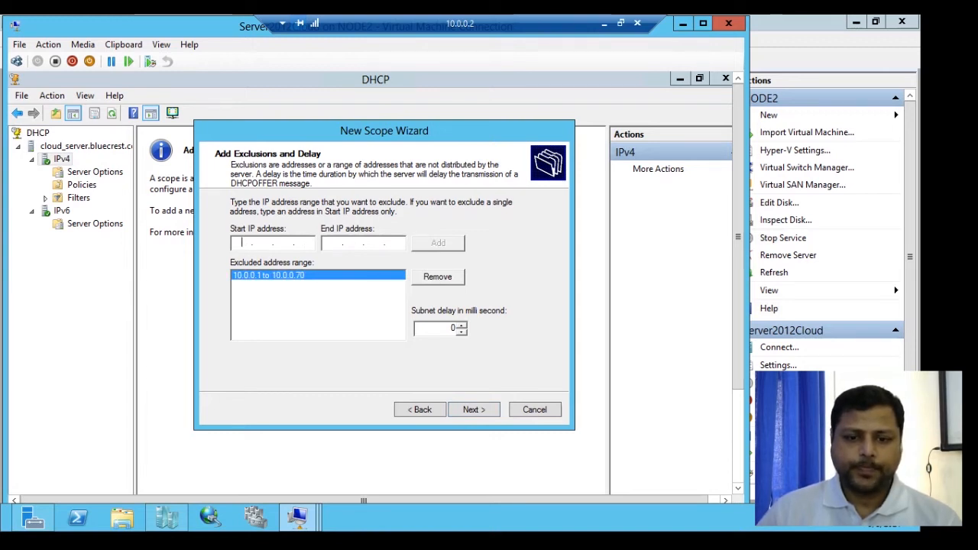
{"action": "left_click", "coordinate": [473, 410]}
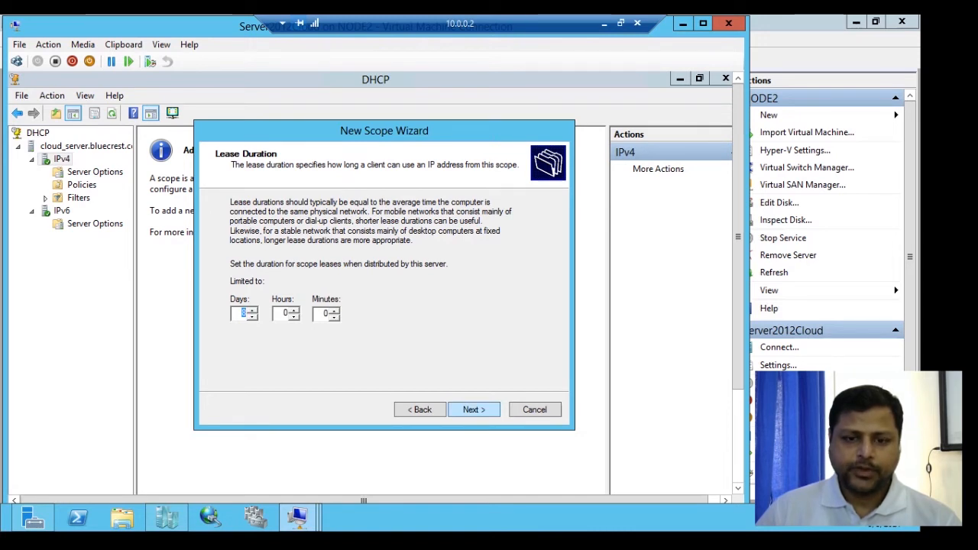
- Keep the default lease duration, choose to configure DHCP options now, and add 10.0.0.70 as the router (default gateway)
{"action": "key", "text": "Return"}
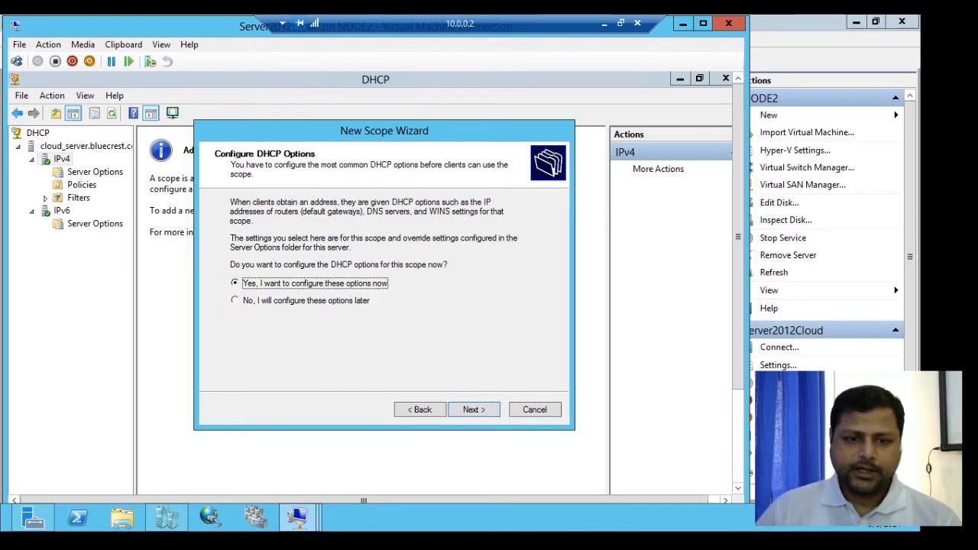
{"action": "key", "text": "Return"}
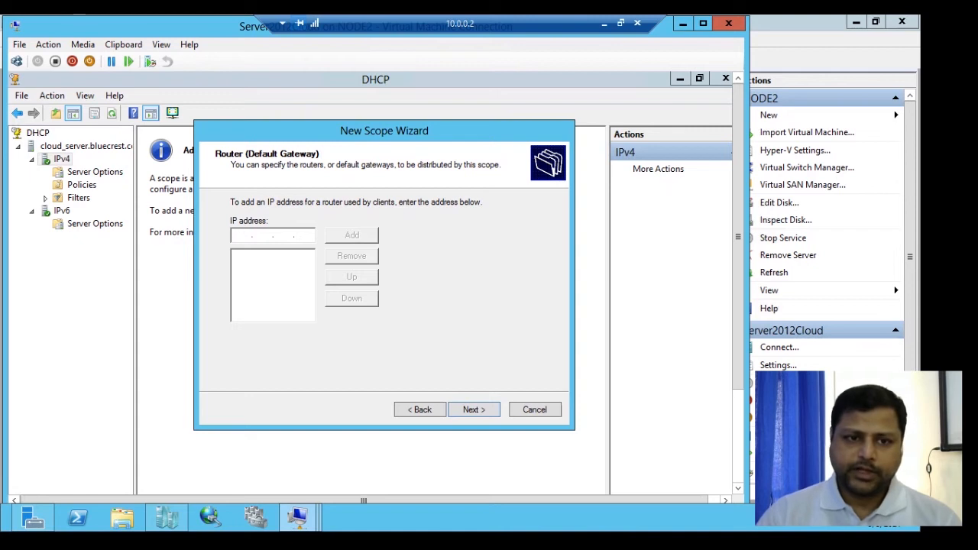
{"action": "type", "text": "10 . 0 . 0 . 70"}
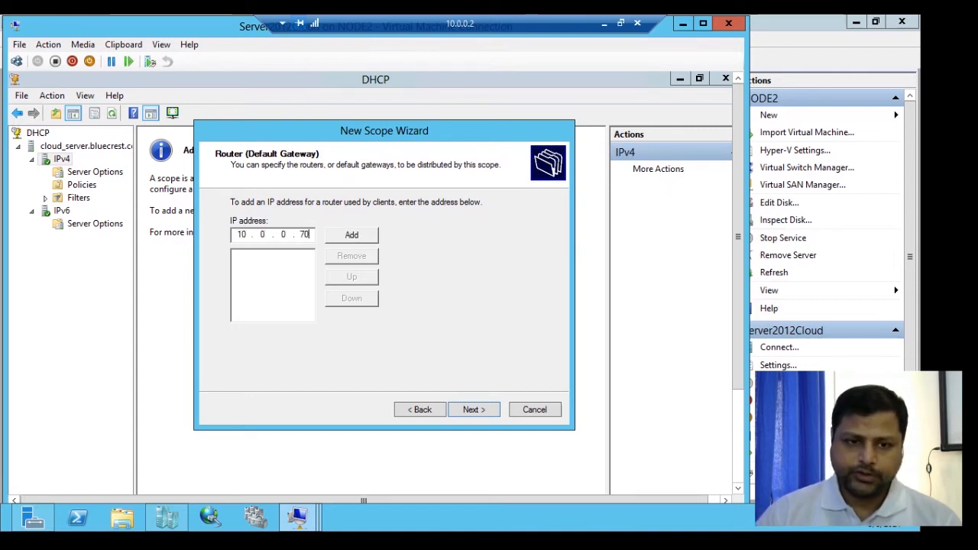
{"action": "left_click", "coordinate": [352, 236]}
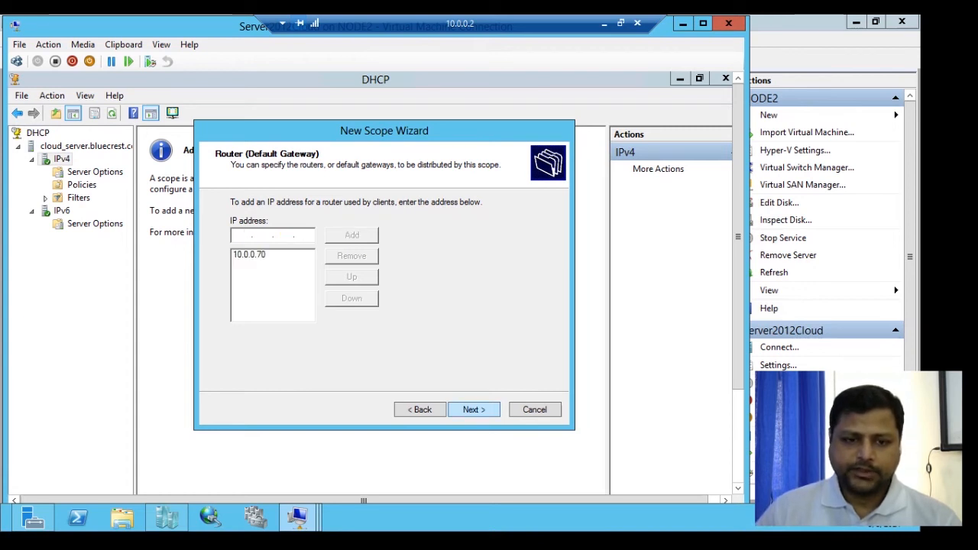
{"action": "left_click", "coordinate": [474, 410]}
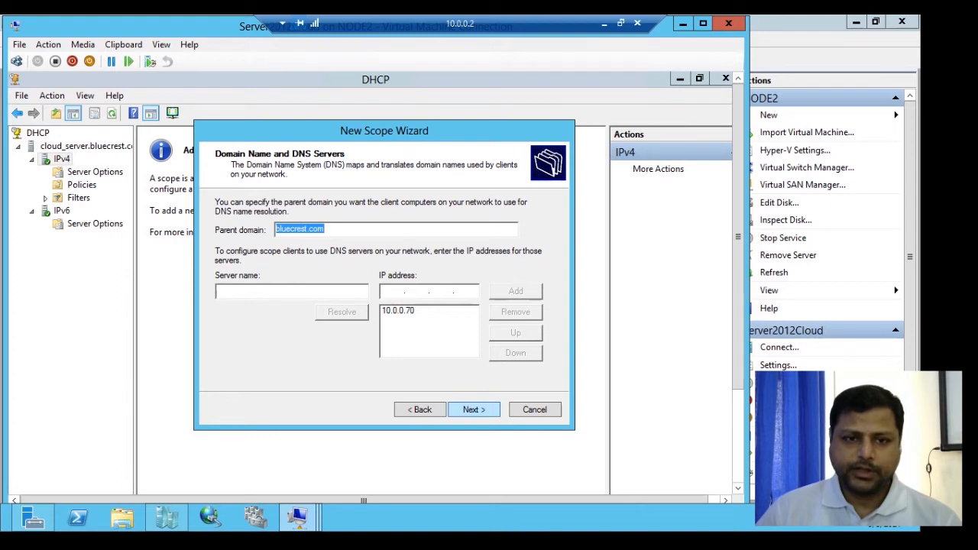
- Accept the default DNS and WINS settings, activate the scope now, and finish the New Scope Wizard
{"action": "key", "text": "Return"}
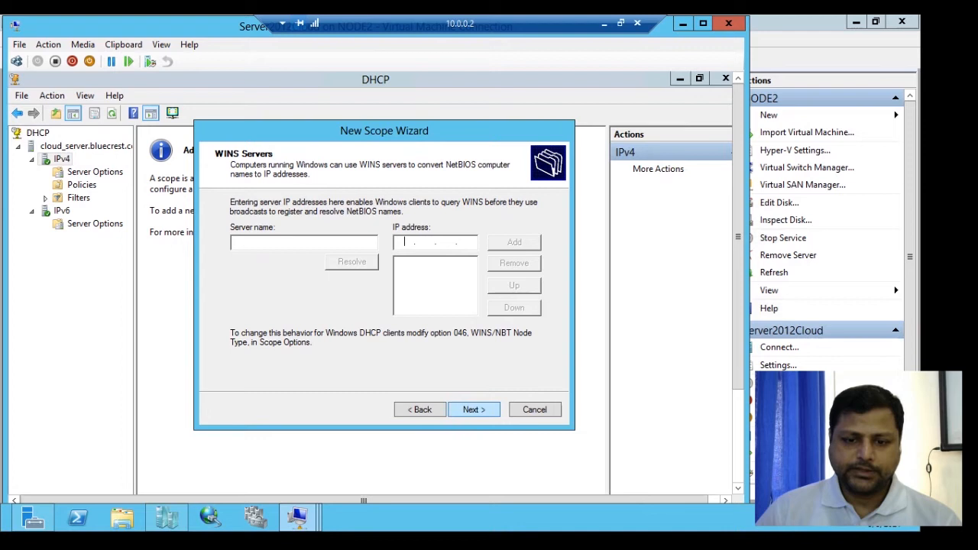
{"action": "key", "text": "Return"}
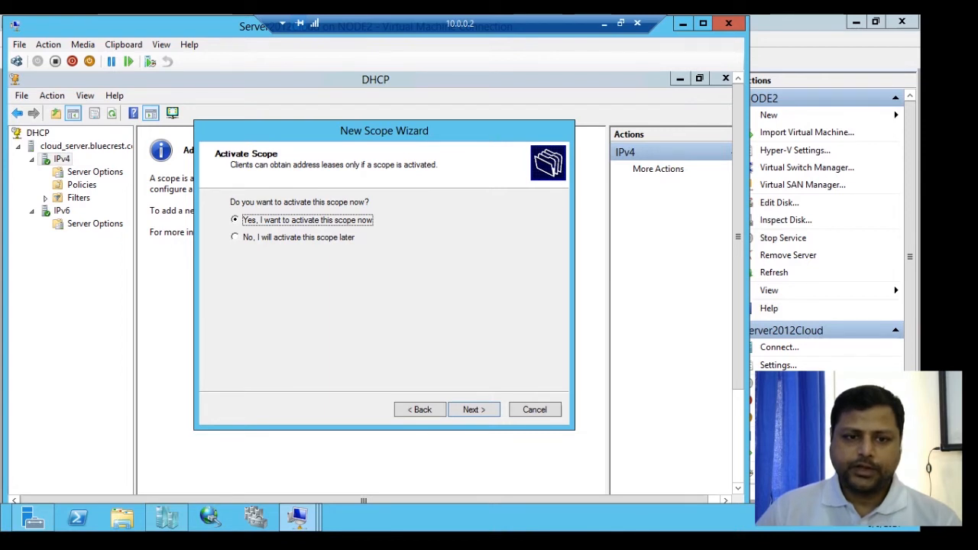
{"action": "key", "text": "Return"}
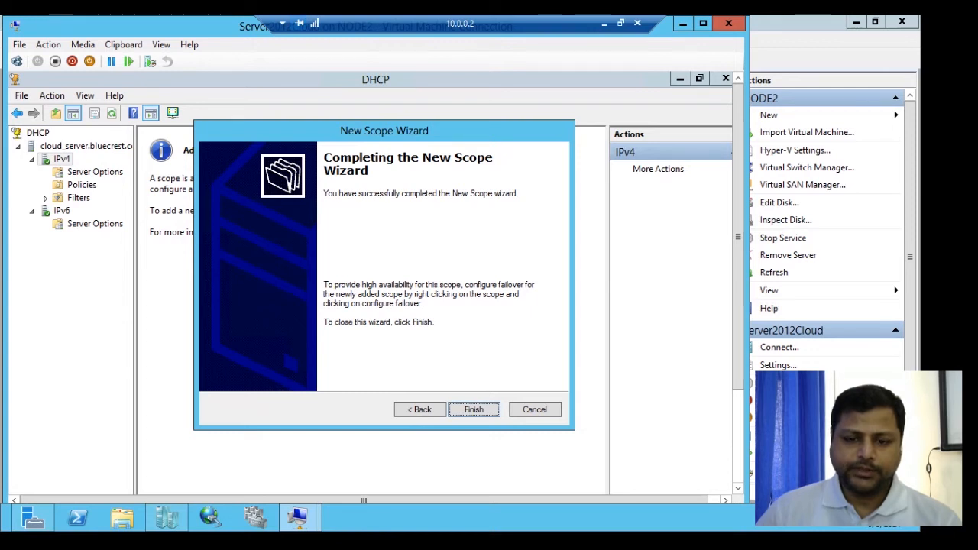
{"action": "key", "text": "Return"}
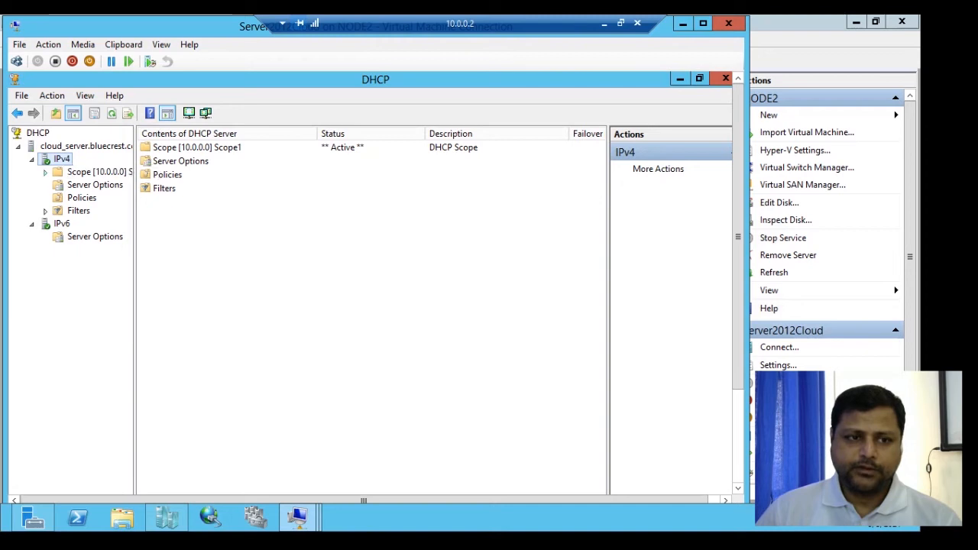
- Expand Scope1 and examine its address pool and address leases
{"action": "left_click", "coordinate": [45, 172]}
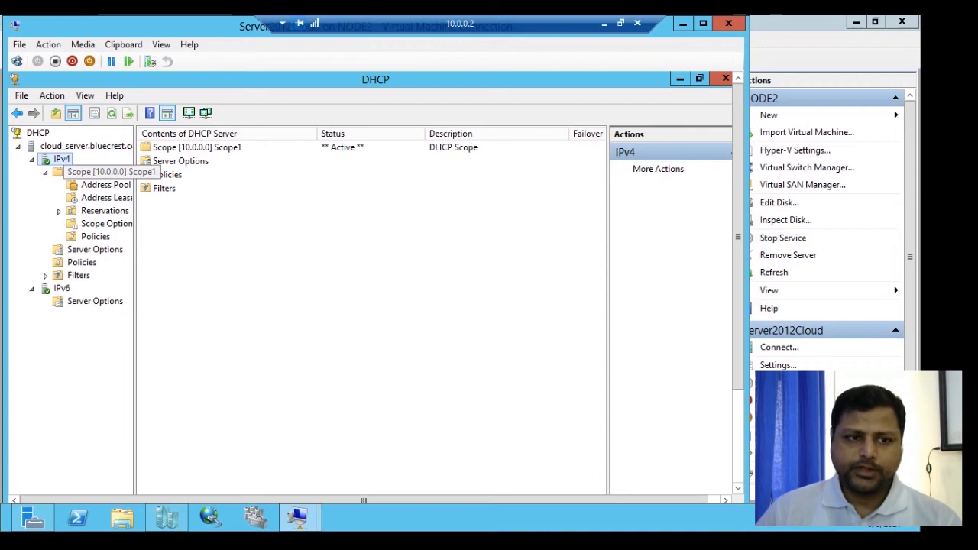
{"action": "left_click", "coordinate": [99, 172]}
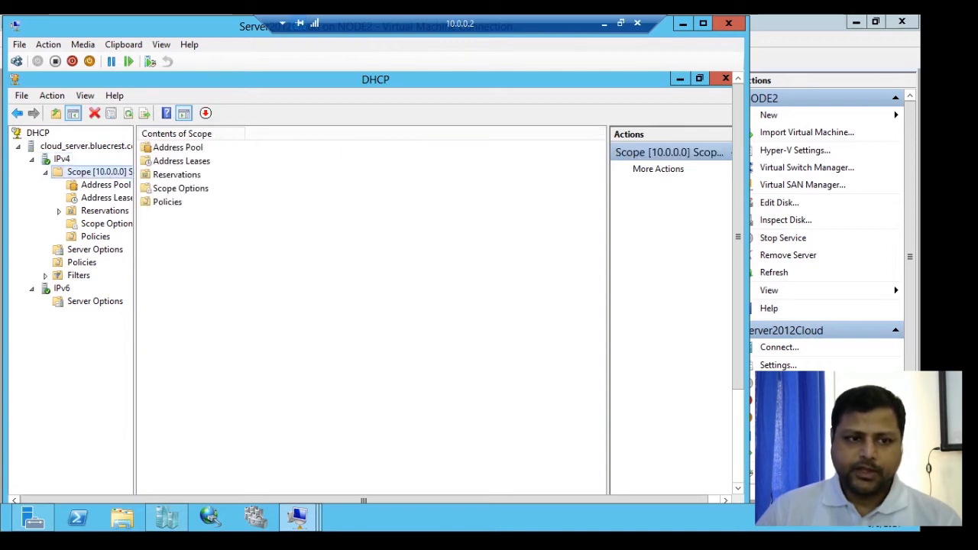
{"action": "left_click", "coordinate": [105, 185]}
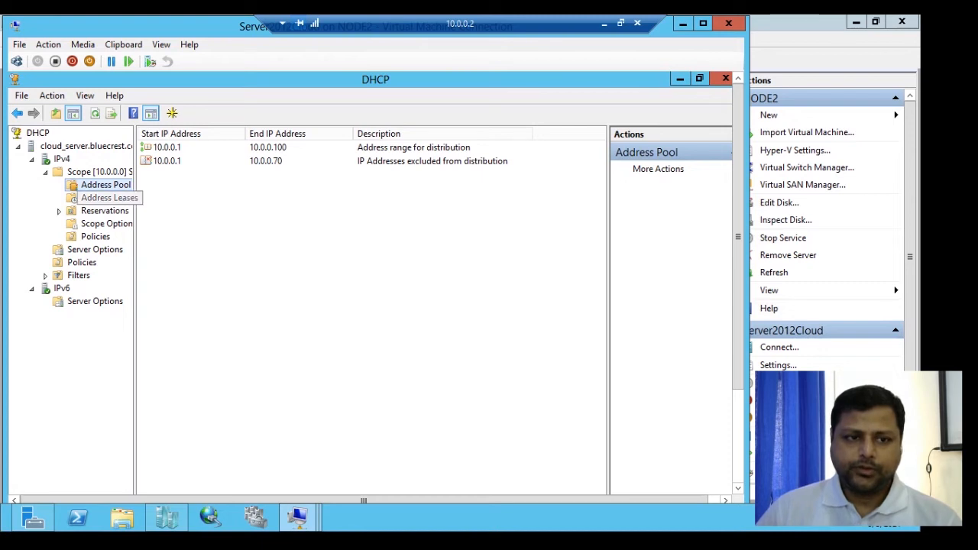
{"action": "left_click", "coordinate": [107, 197]}
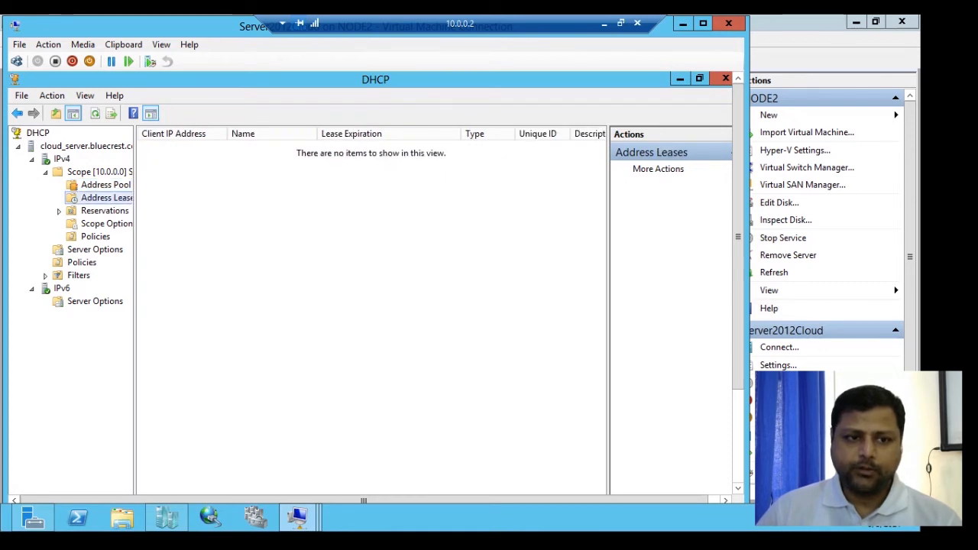
{"action": "key", "text": "Up"}
{"action": "key", "text": "Down"}
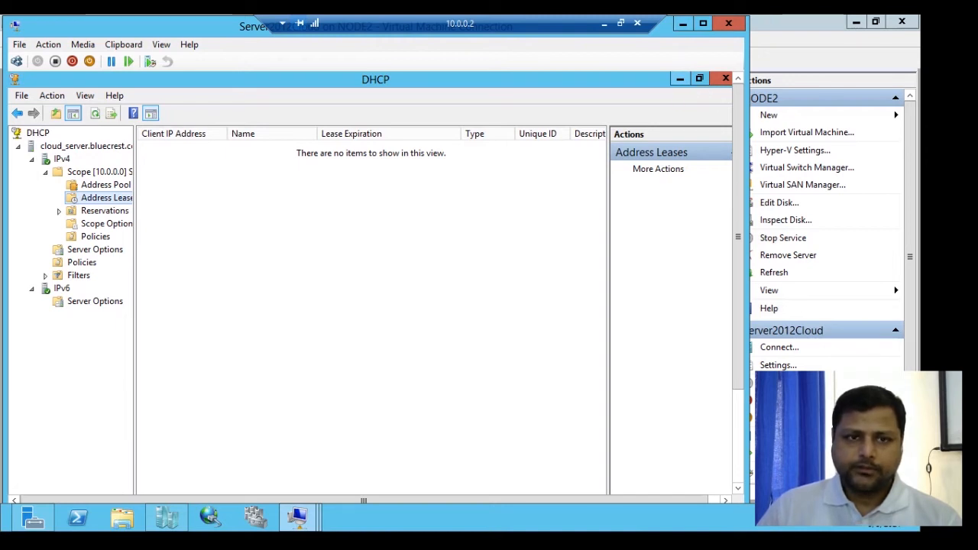
- Switch to Hyper-V Manager and inspect the Server2012Cloud virtual machine's network adapter settings without changing them
{"action": "left_click", "coordinate": [680, 80]}
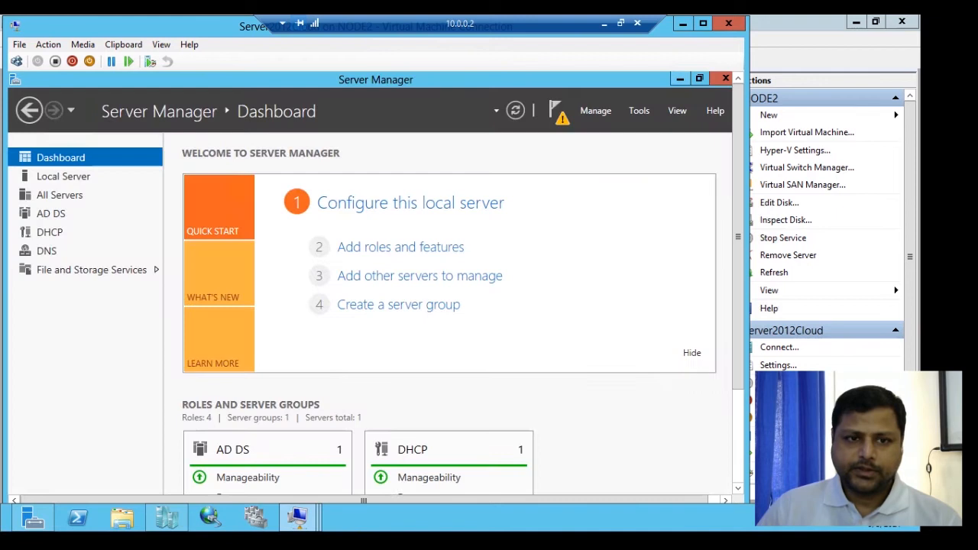
{"action": "left_click", "coordinate": [680, 78]}
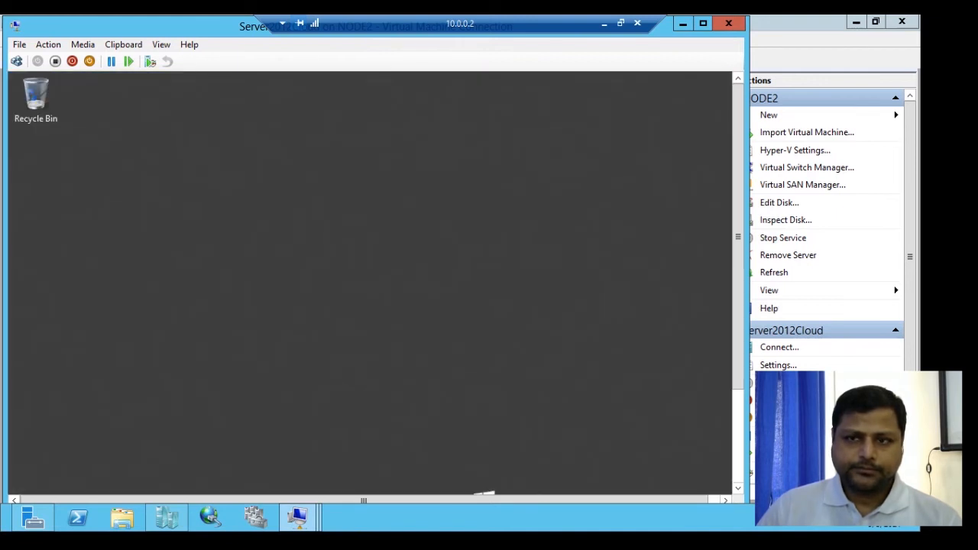
{"action": "left_click", "coordinate": [683, 23]}
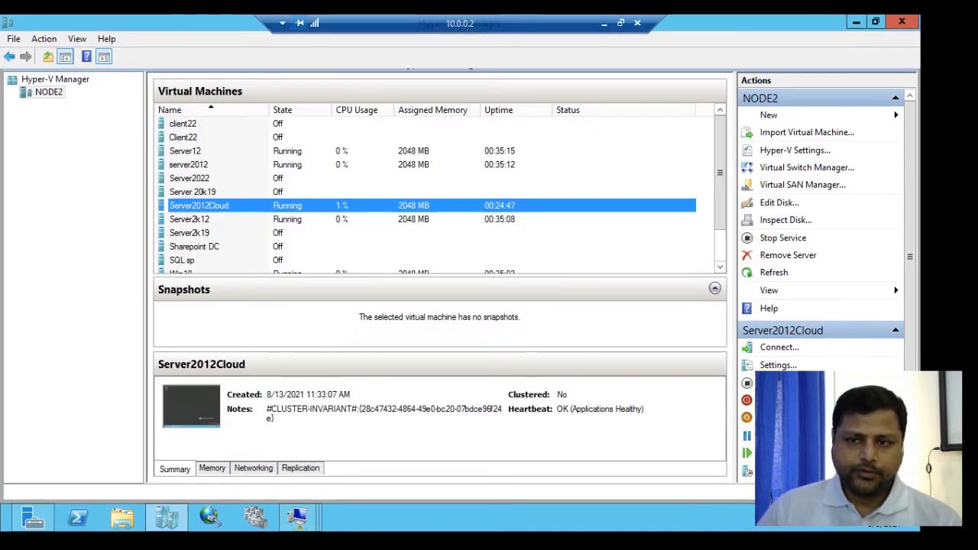
{"action": "scroll", "coordinate": [439, 191], "scroll_direction": "down", "scroll_amount": 1}
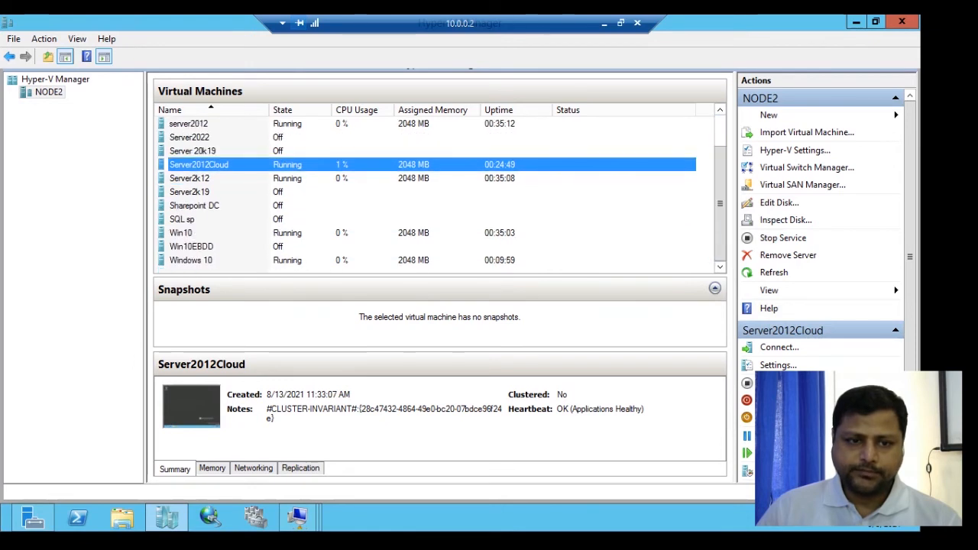
{"action": "right_click", "coordinate": [297, 163]}
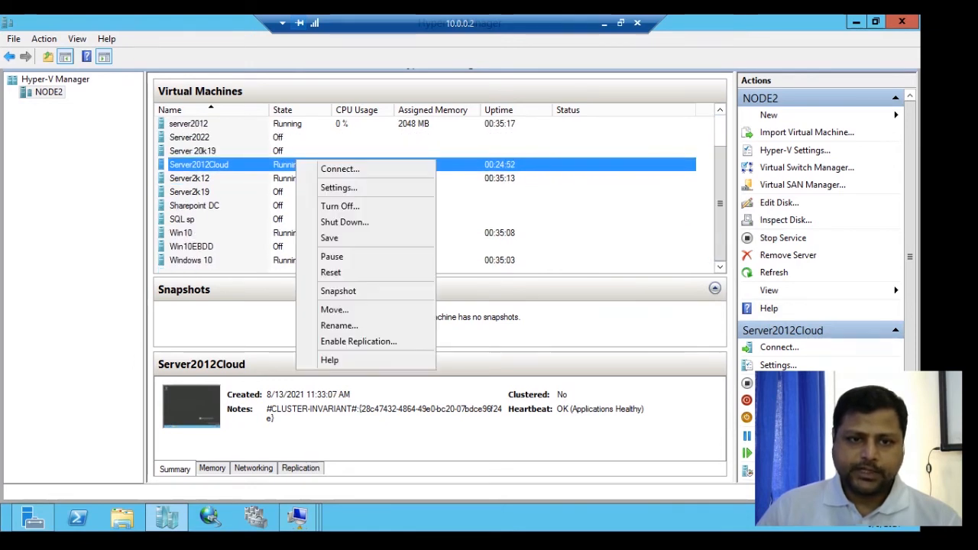
{"action": "left_click", "coordinate": [339, 187]}
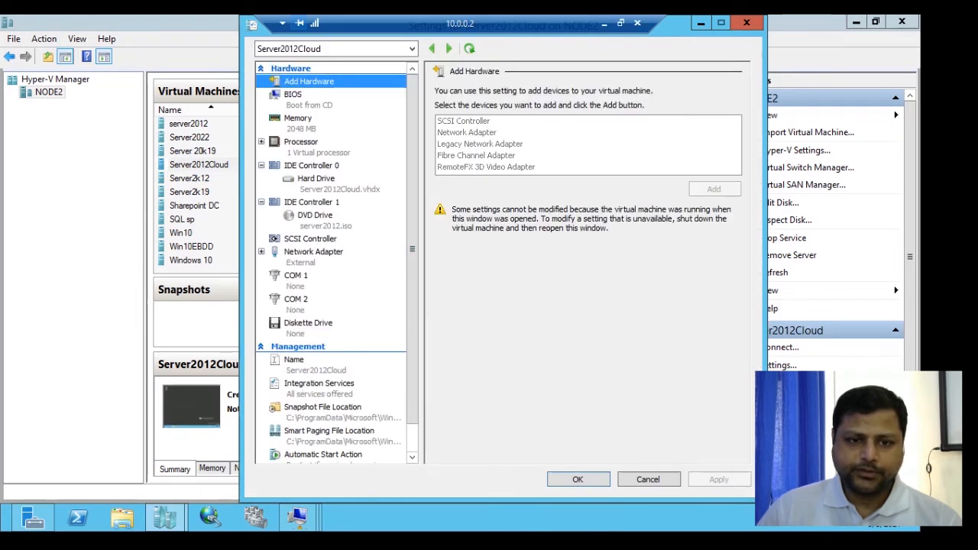
{"action": "left_click", "coordinate": [314, 252]}
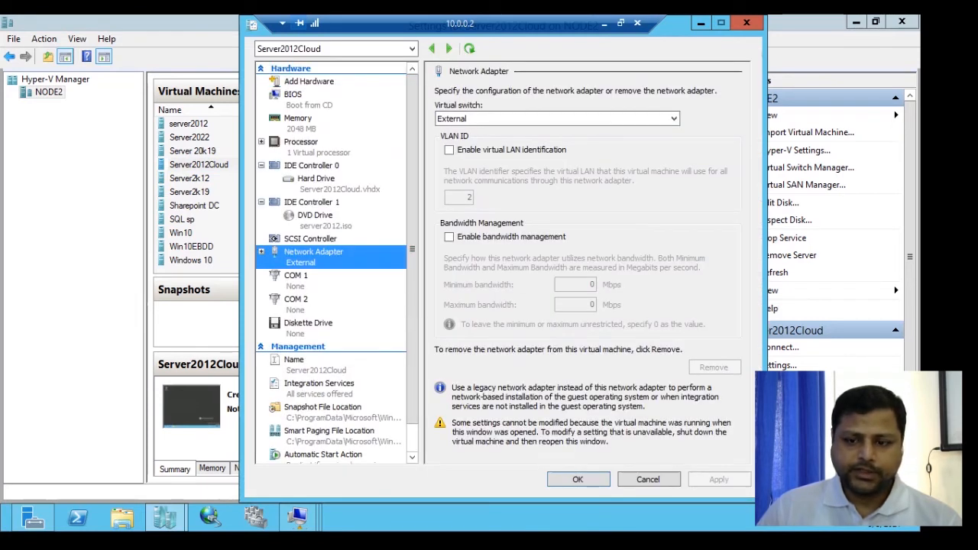
{"action": "left_click", "coordinate": [648, 480]}
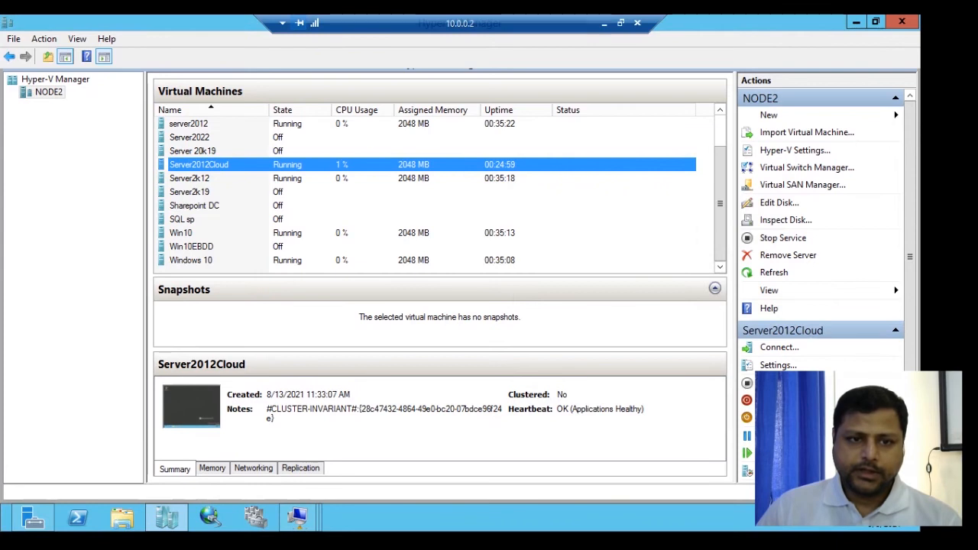
- Connect the Server2012Cloud virtual machine's network adapter to the Private virtual switch and apply the setting
{"action": "right_click", "coordinate": [288, 164]}
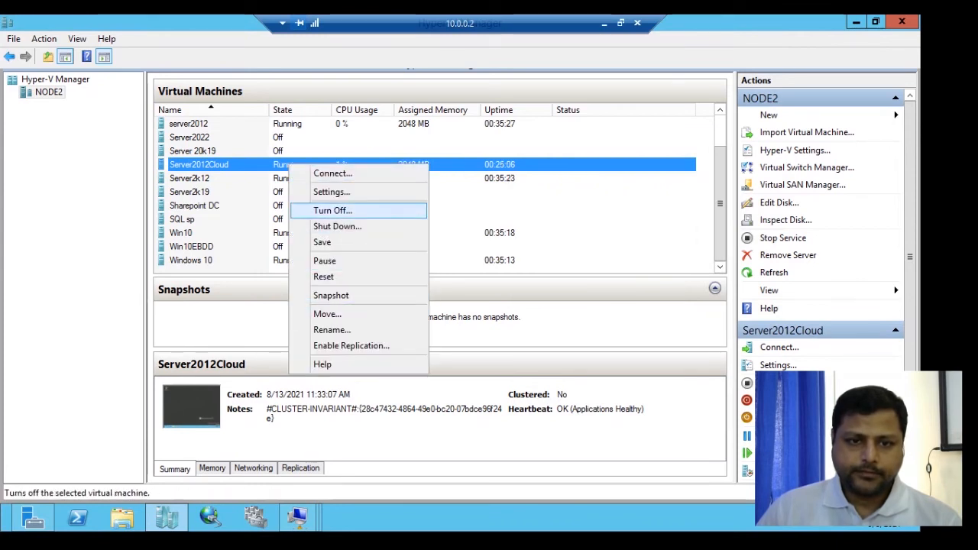
{"action": "key", "text": "Up"}
{"action": "key", "text": "Up"}
{"action": "key", "text": "Up"}
{"action": "key", "text": "Up"}
{"action": "key", "text": "Up"}
{"action": "key", "text": "Up"}
{"action": "key", "text": "Up"}
{"action": "key", "text": "Up"}
{"action": "key", "text": "Return"}
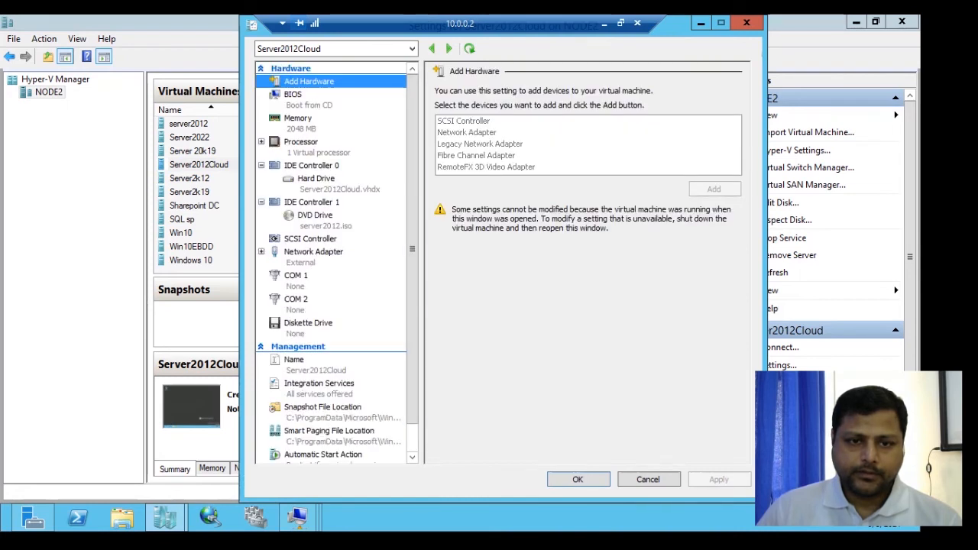
{"action": "left_click", "coordinate": [313, 252]}
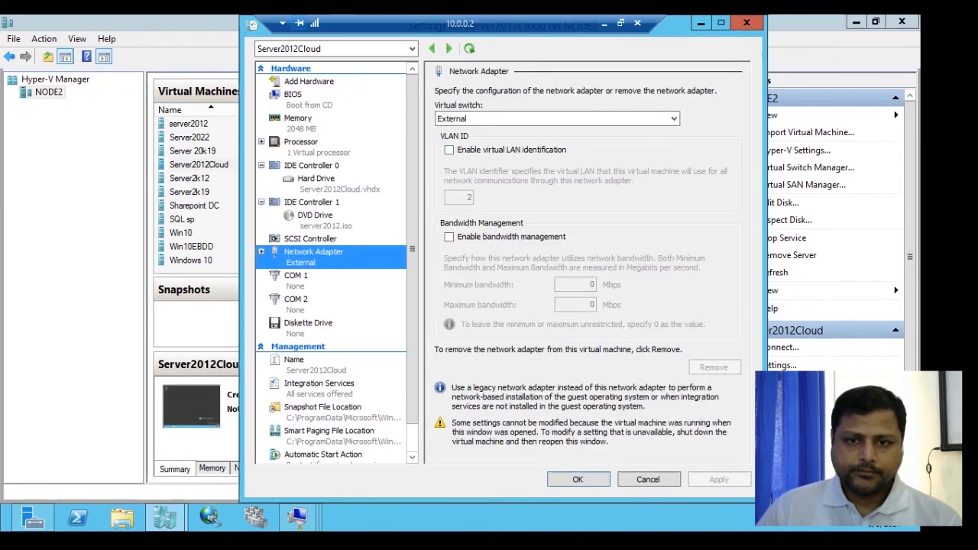
{"action": "left_click", "coordinate": [557, 118]}
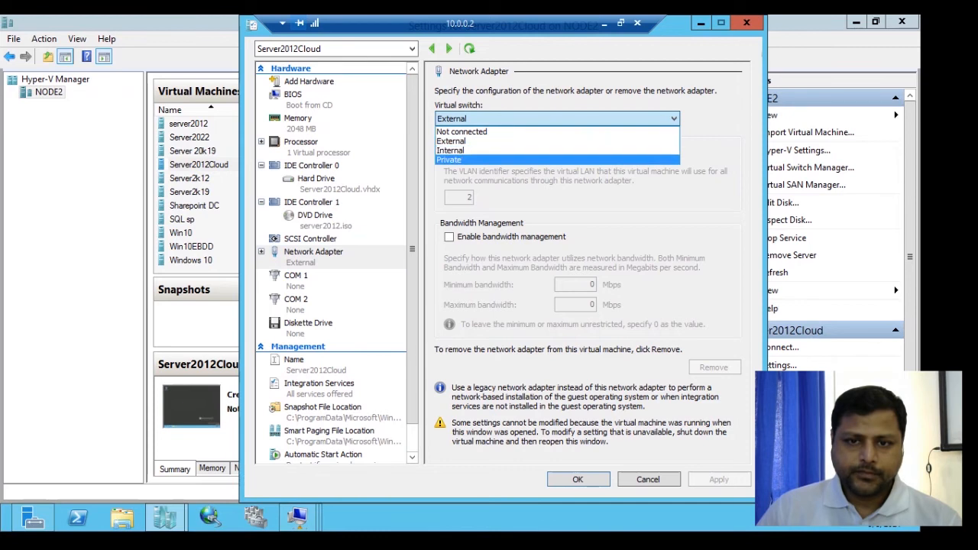
{"action": "left_click", "coordinate": [556, 160]}
{"action": "left_click", "coordinate": [719, 480]}
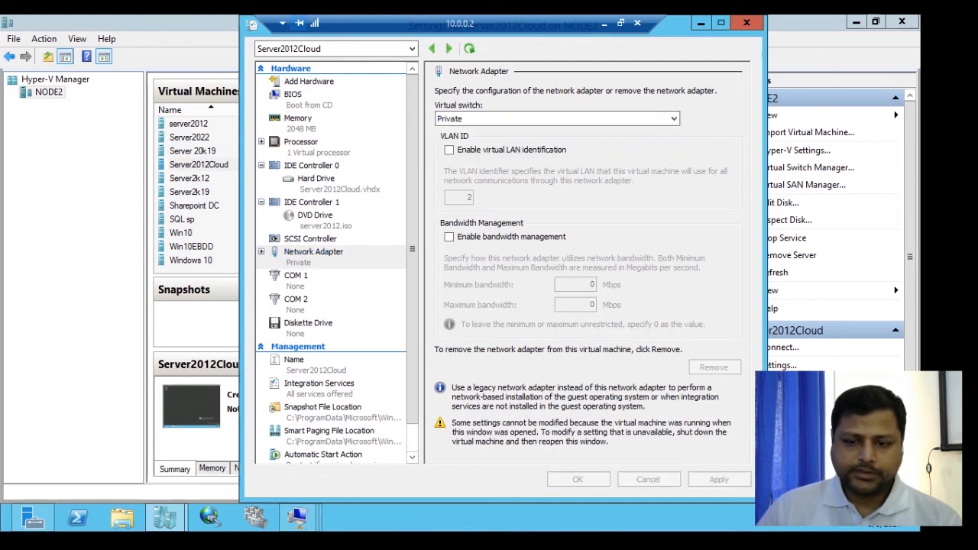
{"action": "left_click", "coordinate": [578, 479]}
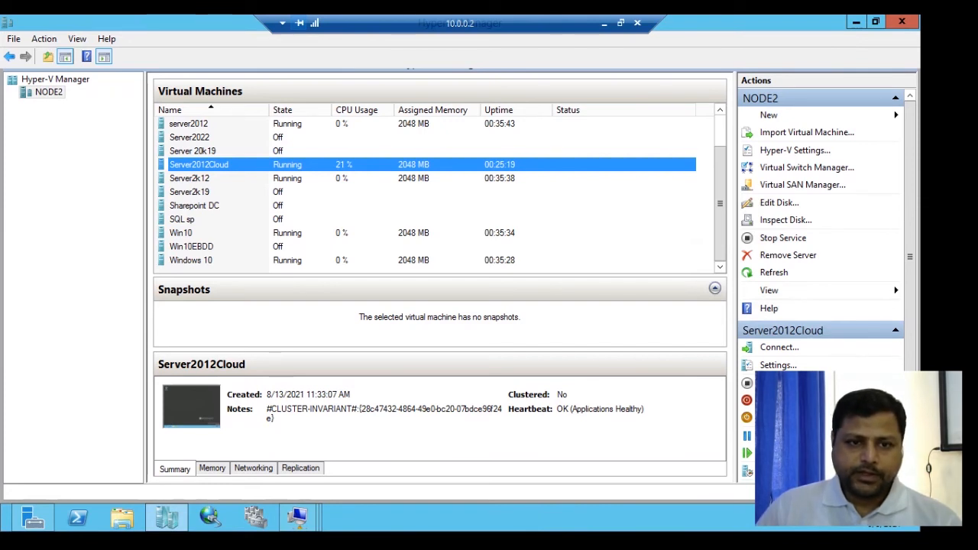
- Reconnect to the Server2012Cloud virtual machine
{"action": "right_click", "coordinate": [297, 164]}
{"action": "left_click", "coordinate": [321, 171]}
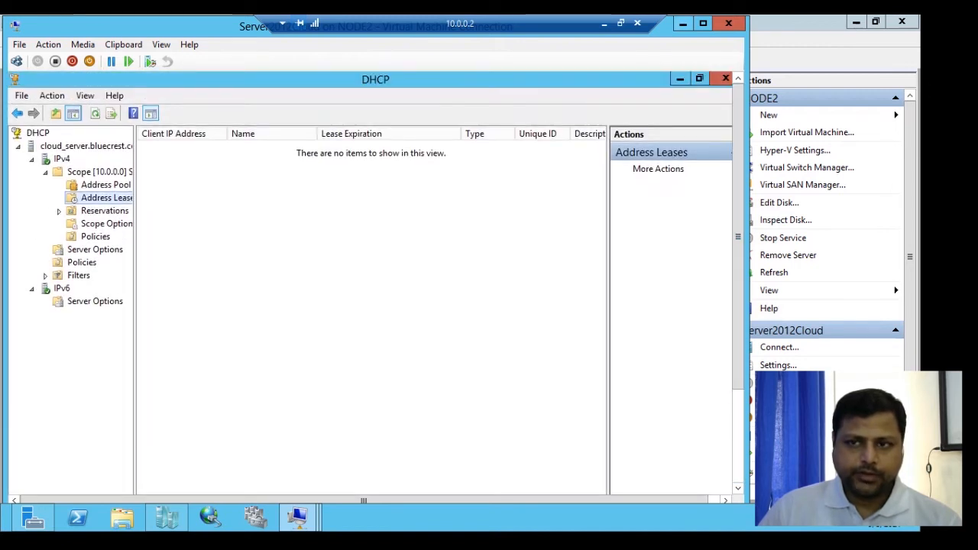
- Connect to the Windows 10 virtual machine and sign in as Administrator with the account password
{"action": "left_click", "coordinate": [683, 24]}
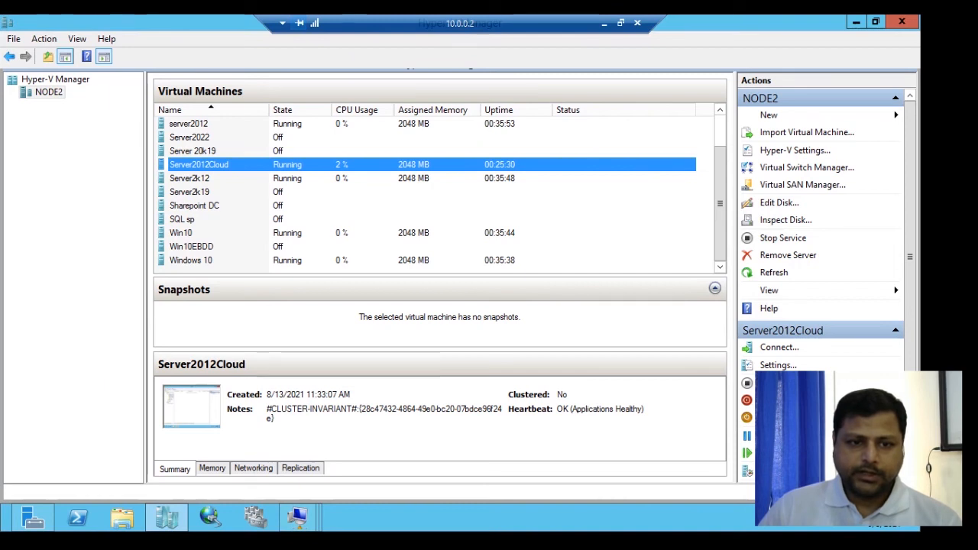
{"action": "left_click", "coordinate": [297, 261]}
{"action": "right_click", "coordinate": [297, 261]}
{"action": "left_click", "coordinate": [339, 270]}
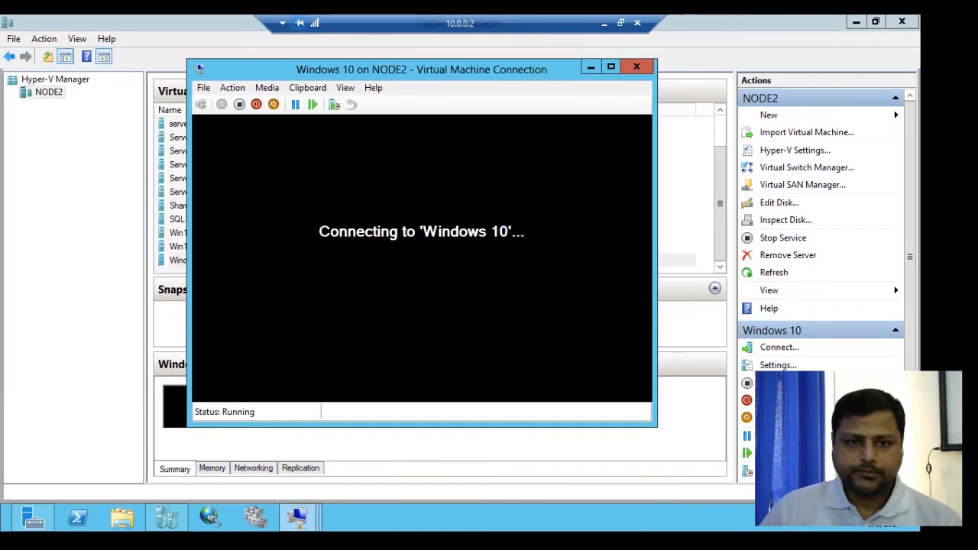
{"action": "key", "text": "space"}
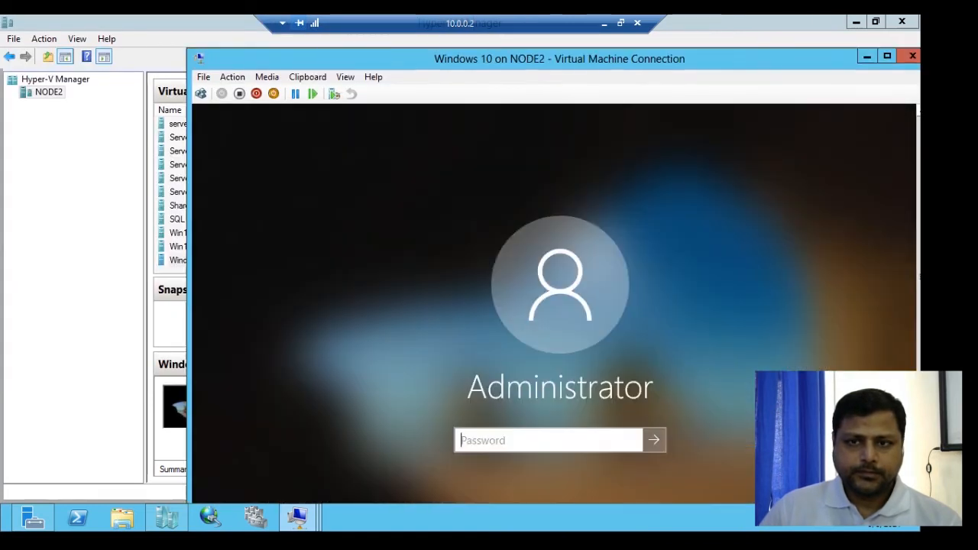
{"action": "type", "text": "•••••"}
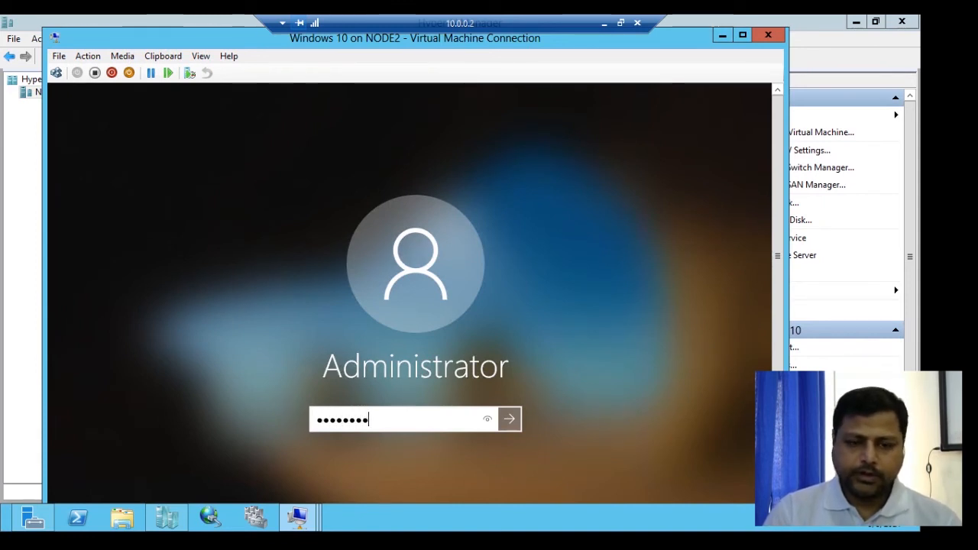
{"action": "key", "text": "Return"}
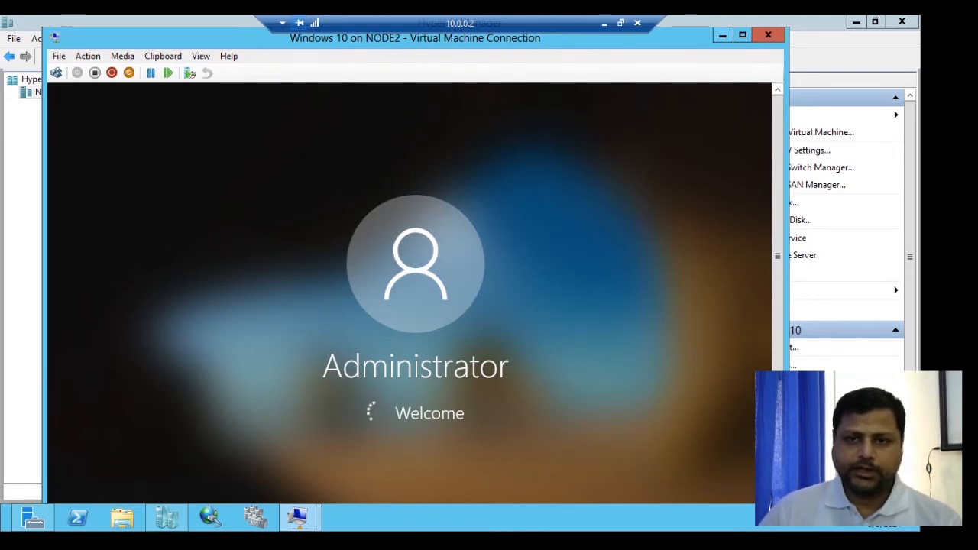
- Connect the Windows 10 virtual machine's network adapter to the Private virtual switch and apply the setting
{"action": "left_click", "coordinate": [723, 35]}
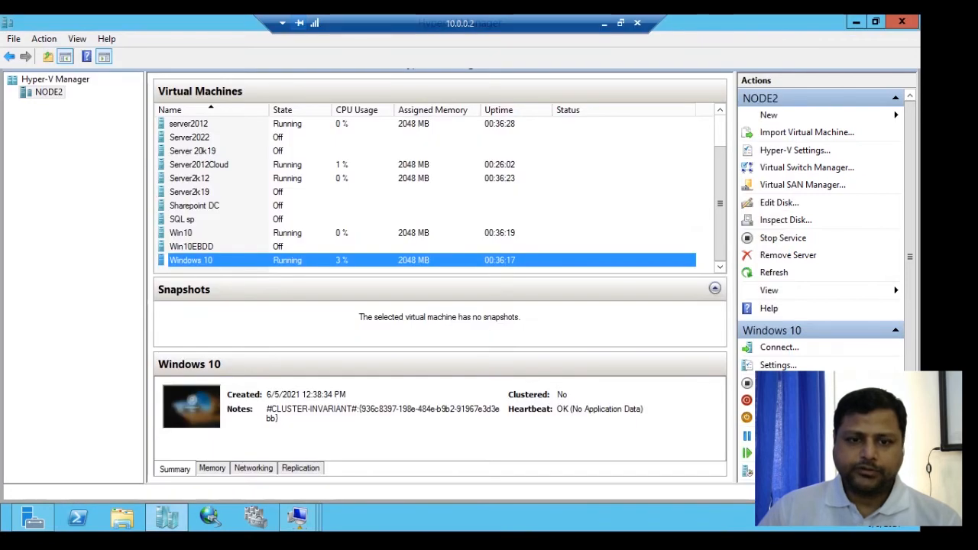
{"action": "right_click", "coordinate": [295, 260]}
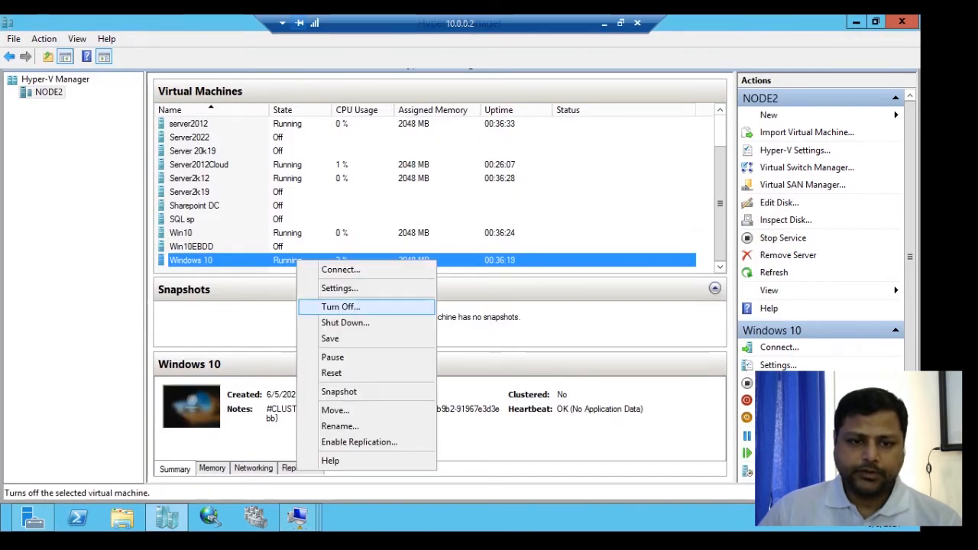
{"action": "left_click", "coordinate": [339, 286]}
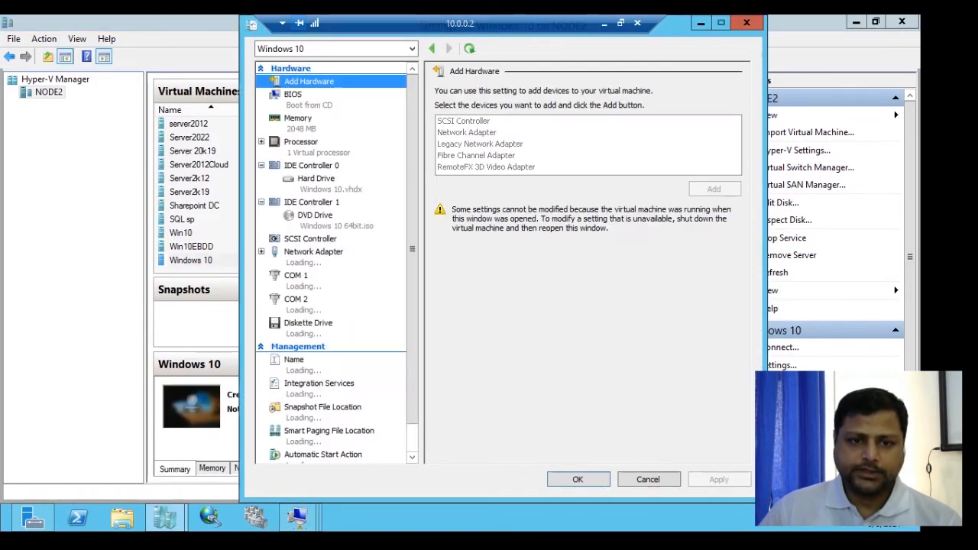
{"action": "left_click", "coordinate": [313, 251]}
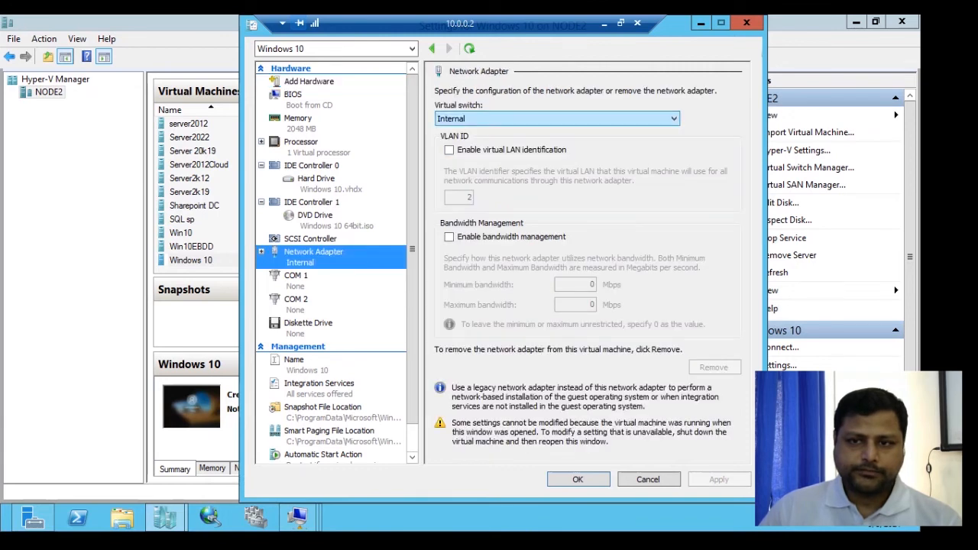
{"action": "left_click", "coordinate": [556, 118]}
{"action": "left_click", "coordinate": [557, 160]}
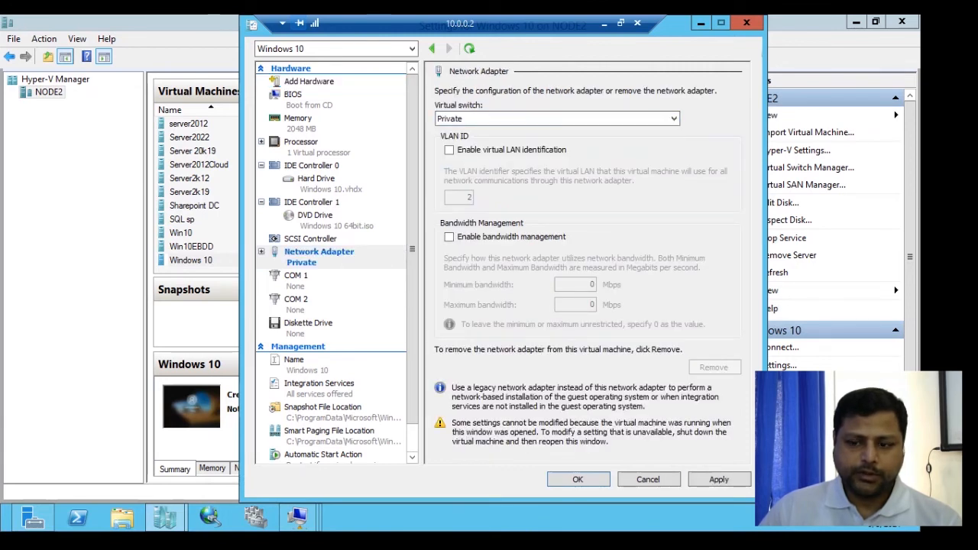
{"action": "left_click", "coordinate": [720, 480]}
{"action": "left_click", "coordinate": [579, 479]}
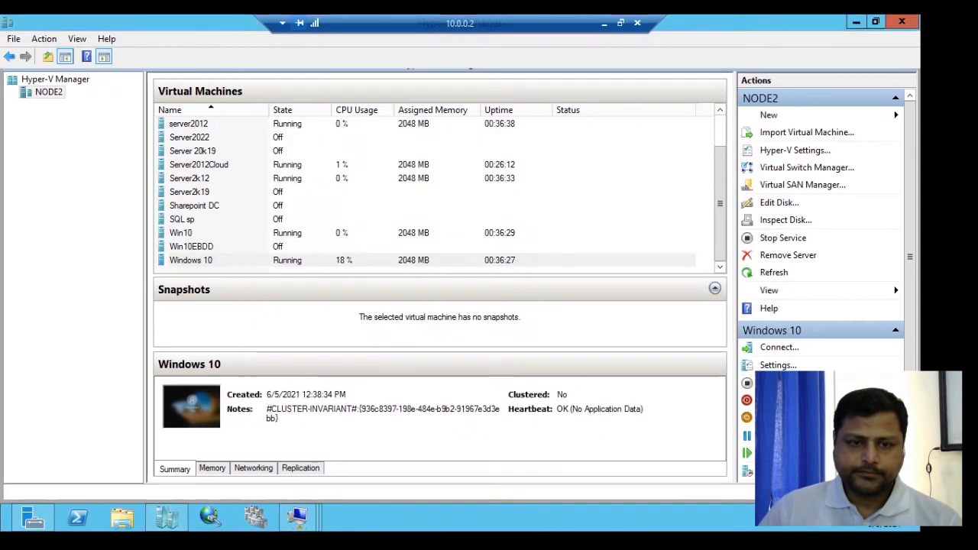
- Review the Server2012Cloud virtual machine's network adapter settings without changing them
{"action": "left_click", "coordinate": [281, 165]}
{"action": "right_click", "coordinate": [281, 165]}
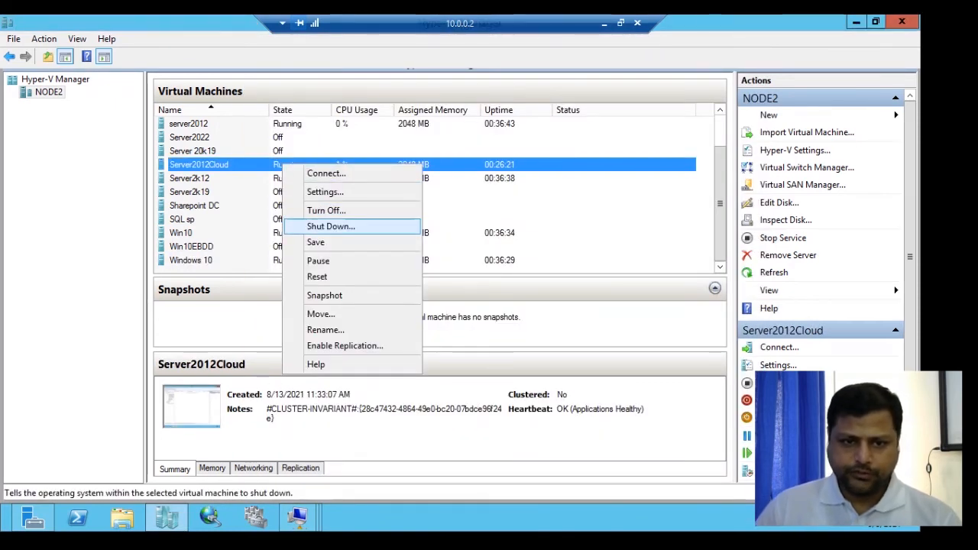
{"action": "left_click", "coordinate": [325, 192]}
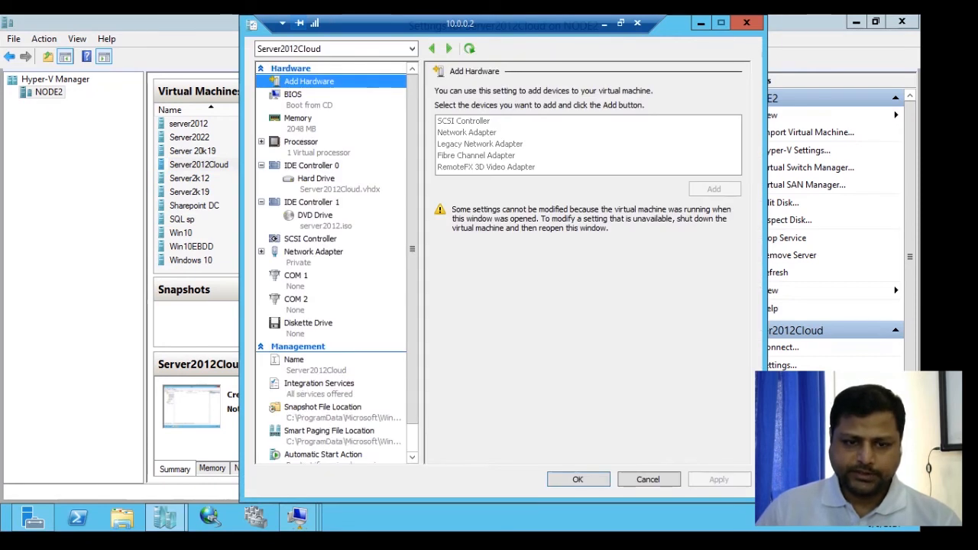
{"action": "left_click", "coordinate": [313, 252]}
{"action": "key", "text": "Escape"}
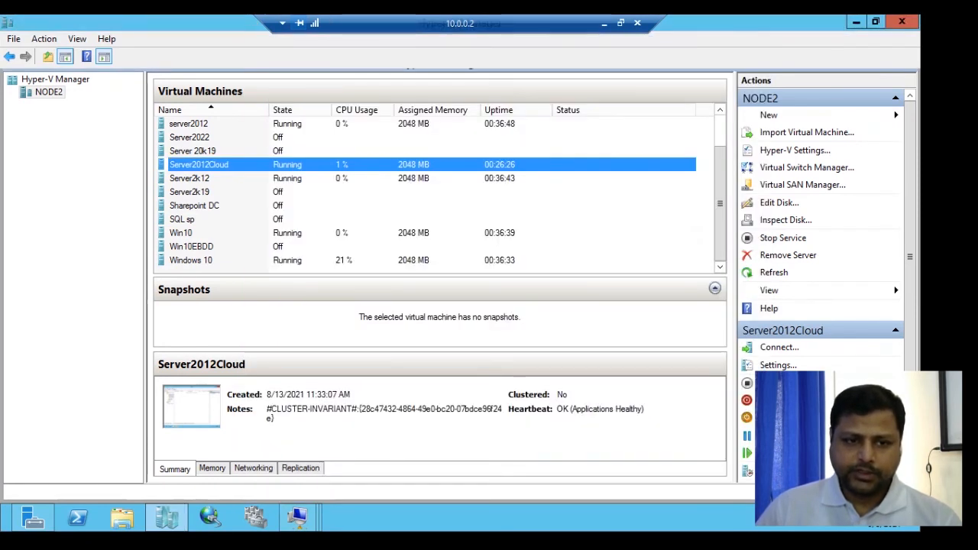
- Reopen the Windows 10 virtual machine connection and recheck its settings without changing anything
{"action": "left_click", "coordinate": [191, 260]}
{"action": "right_click", "coordinate": [206, 261]}
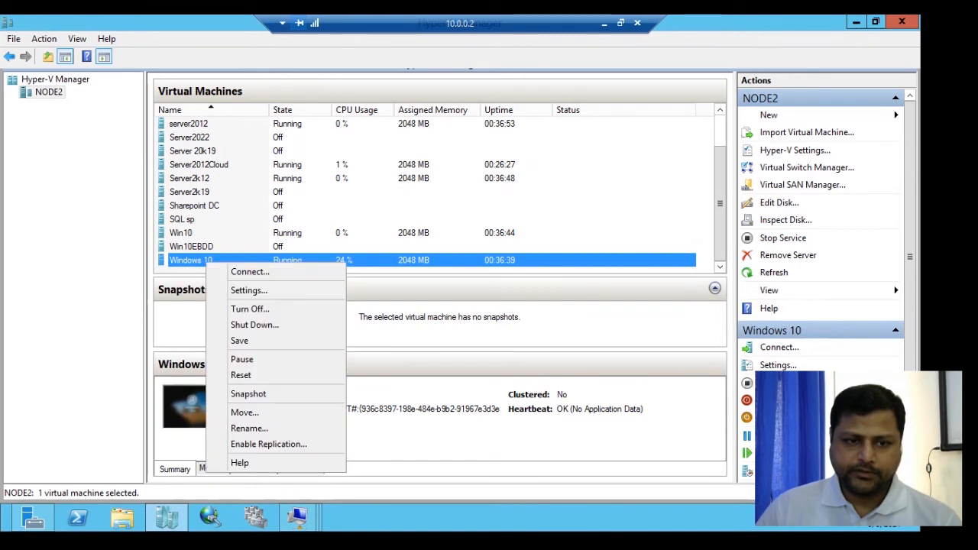
{"action": "left_click", "coordinate": [250, 272]}
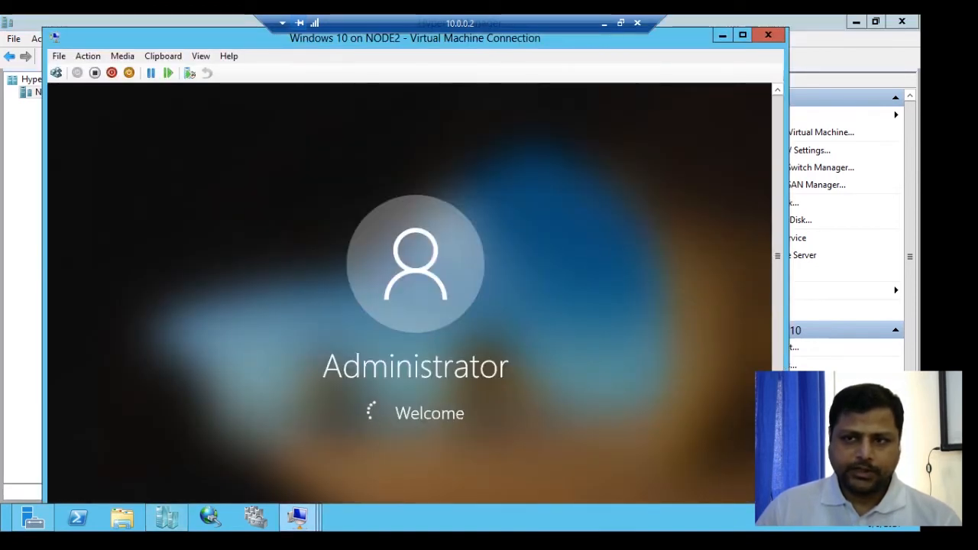
{"action": "left_click", "coordinate": [723, 35]}
{"action": "right_click", "coordinate": [284, 259]}
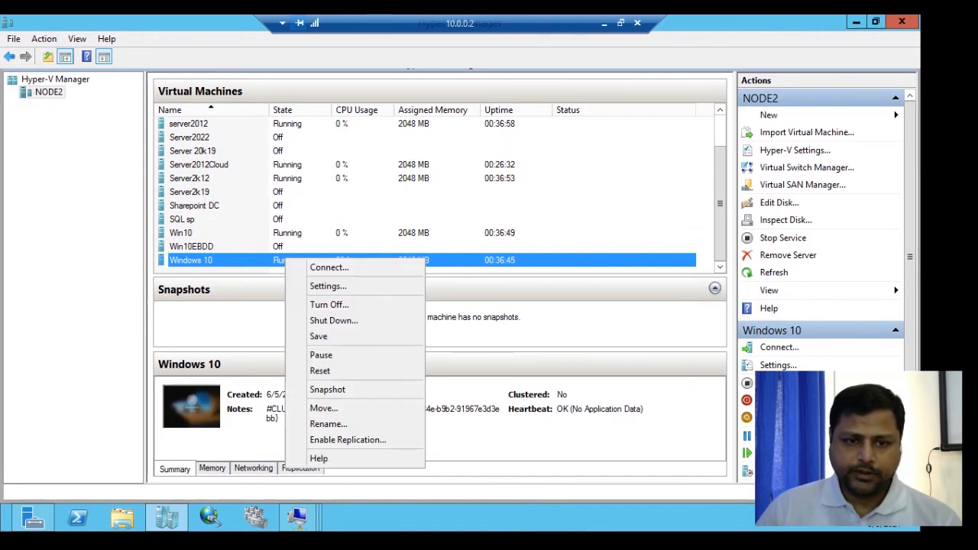
{"action": "left_click", "coordinate": [309, 283]}
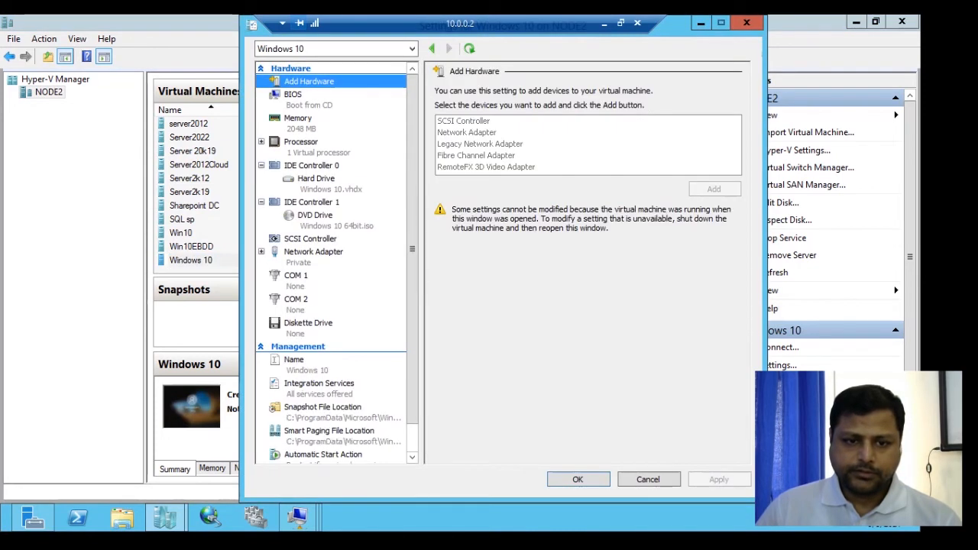
{"action": "key", "text": "Escape"}
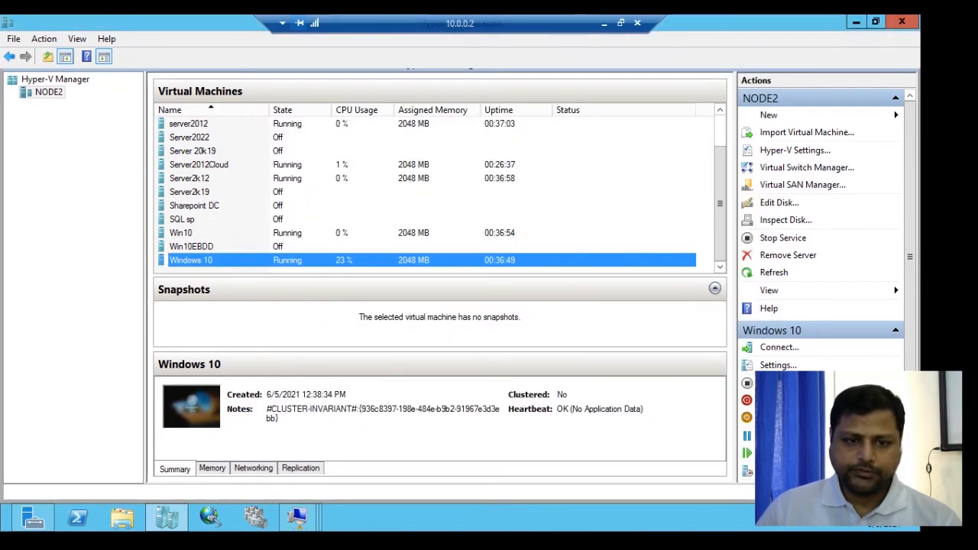
- Reconnect to the Windows 10 virtual machine's desktop
{"action": "right_click", "coordinate": [293, 259]}
{"action": "left_click", "coordinate": [329, 269]}
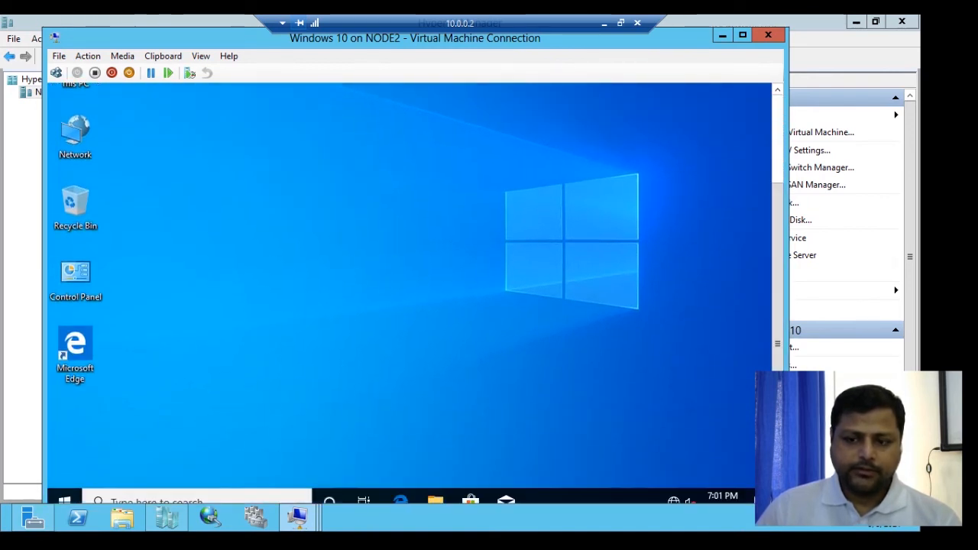
{"action": "key", "text": "alt+F4"}
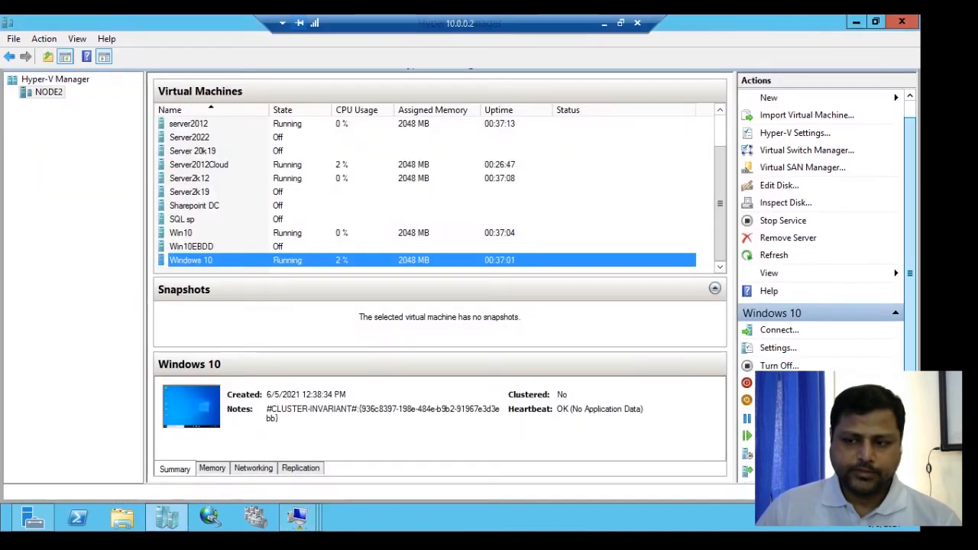
{"action": "right_click", "coordinate": [459, 261]}
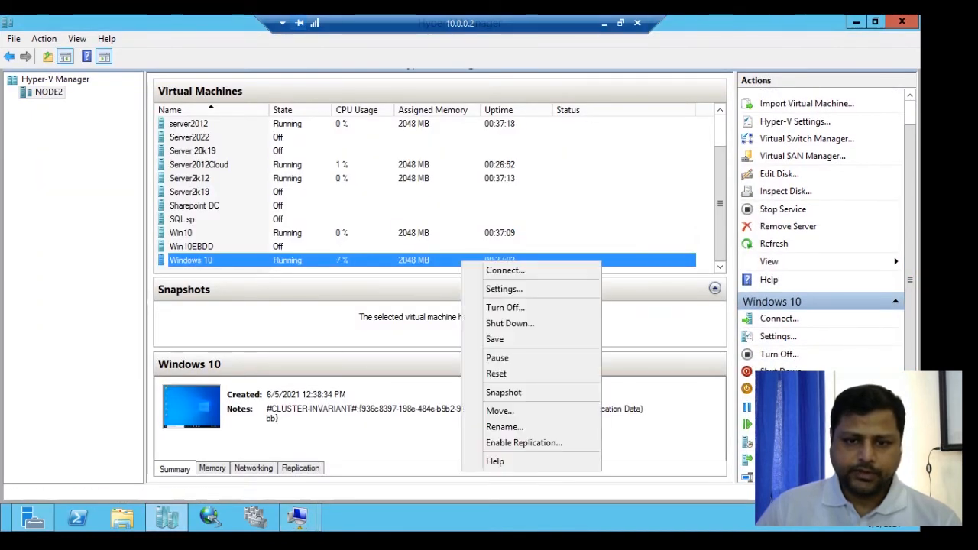
{"action": "left_click", "coordinate": [489, 271]}
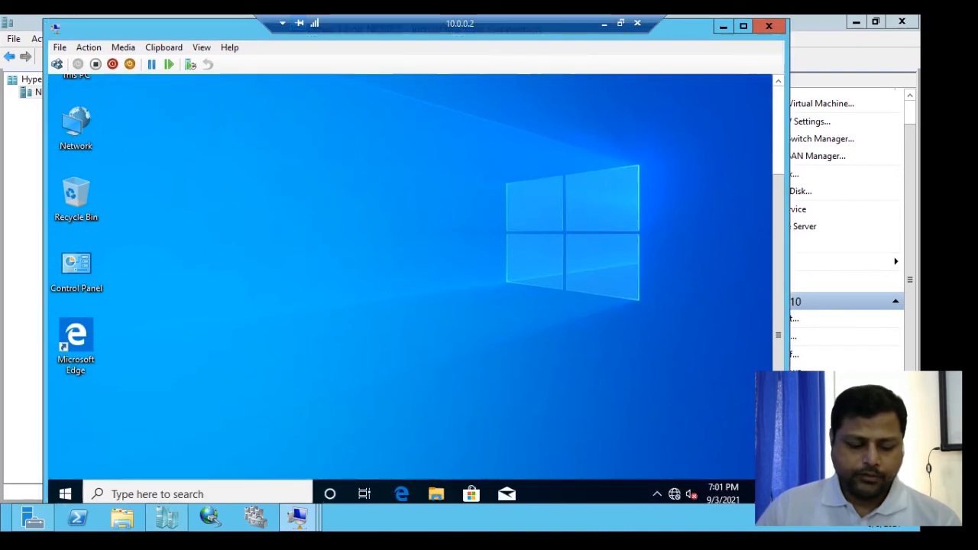
- Open Network Connections on the Windows 10 machine by running ncpa.cpl
{"action": "key", "text": "super+r"}
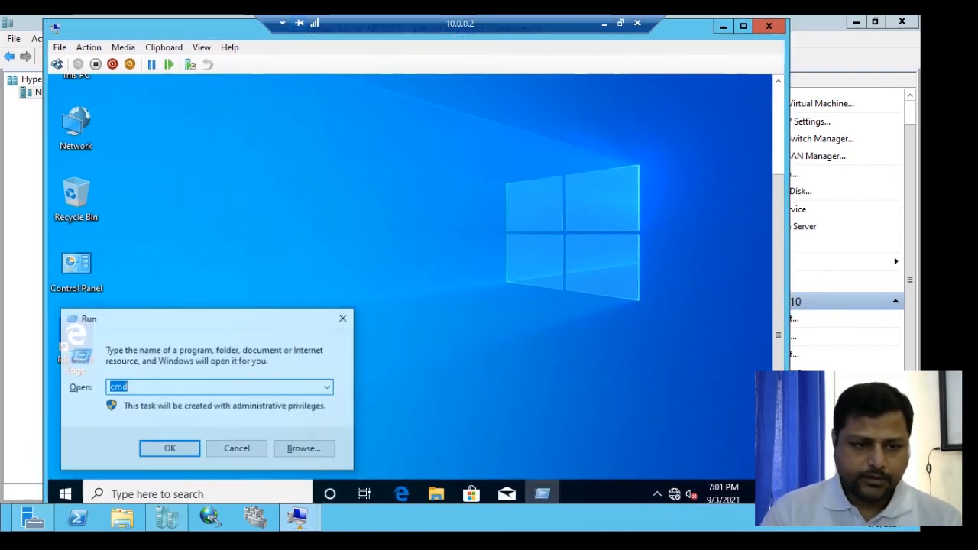
{"action": "key", "text": "BackSpace"}
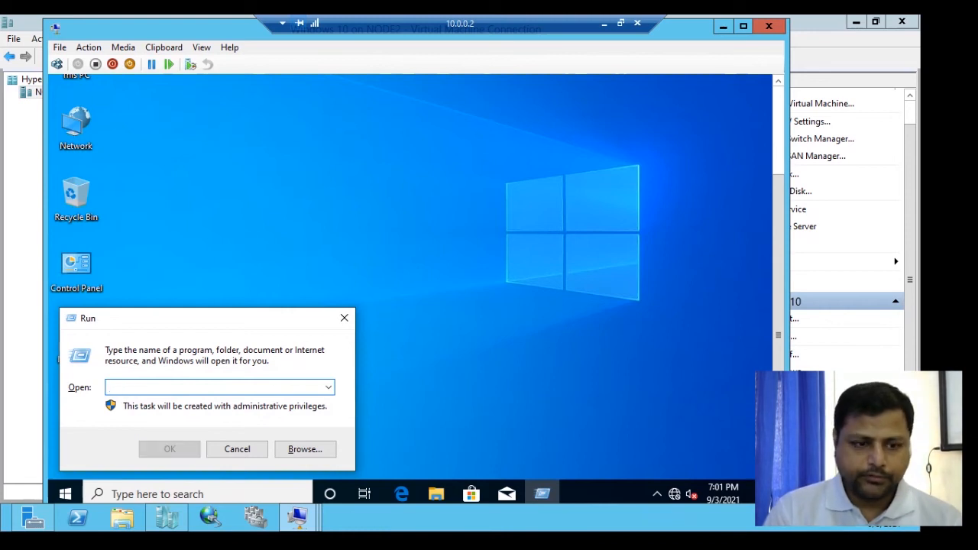
{"action": "type", "text": "ncpa.cpl"}
{"action": "key", "text": "Return"}
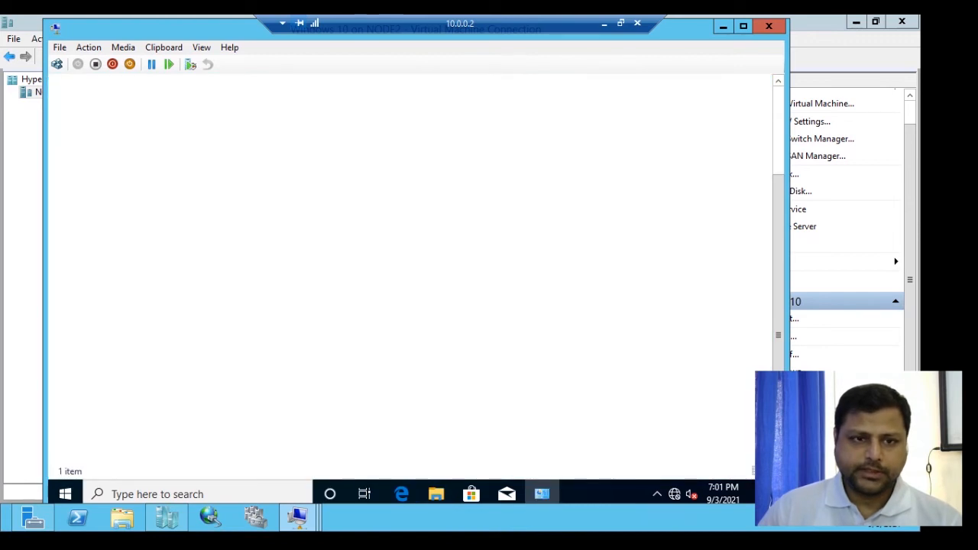
- Set the Ethernet adapter's IPv4 properties to obtain an IP address and DNS server address automatically, then close the properties
{"action": "left_click", "coordinate": [148, 166]}
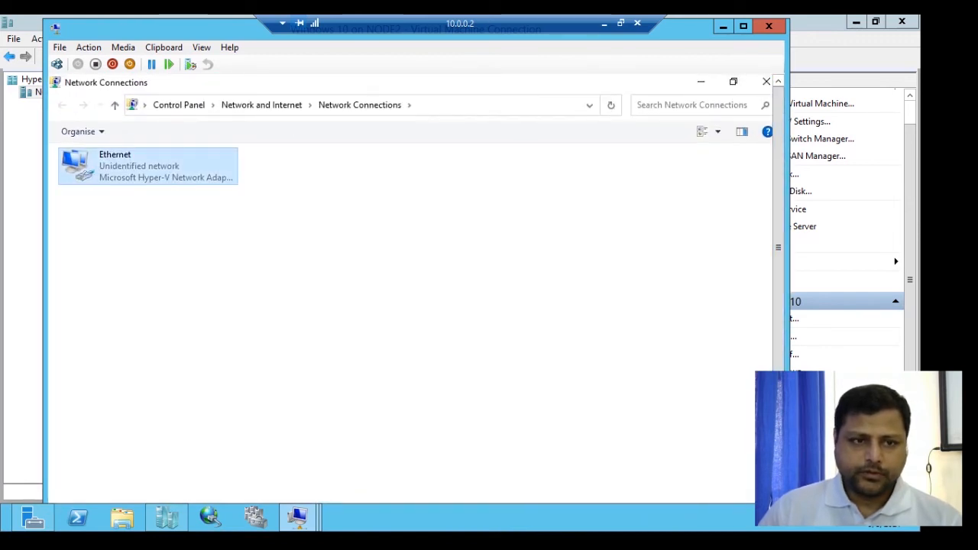
{"action": "key", "text": "Return"}
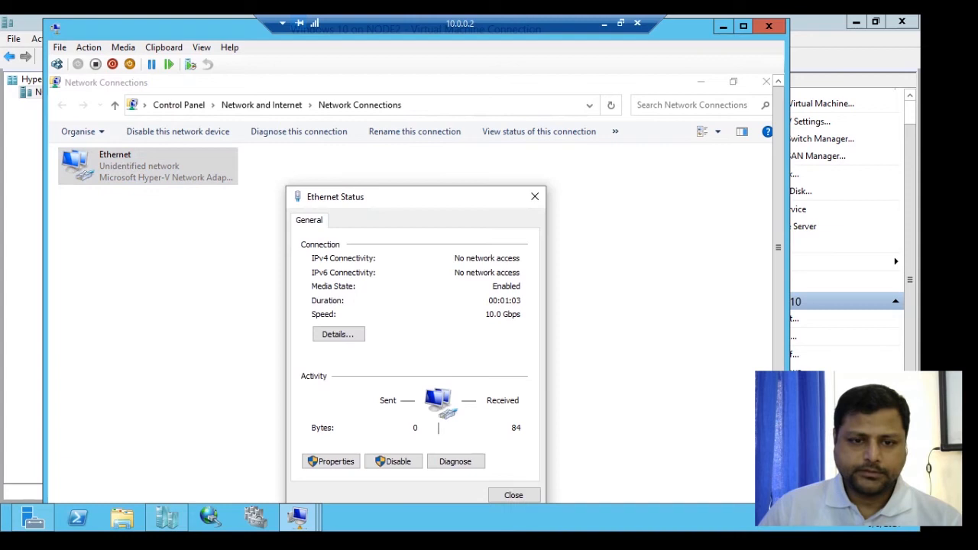
{"action": "left_click", "coordinate": [331, 460]}
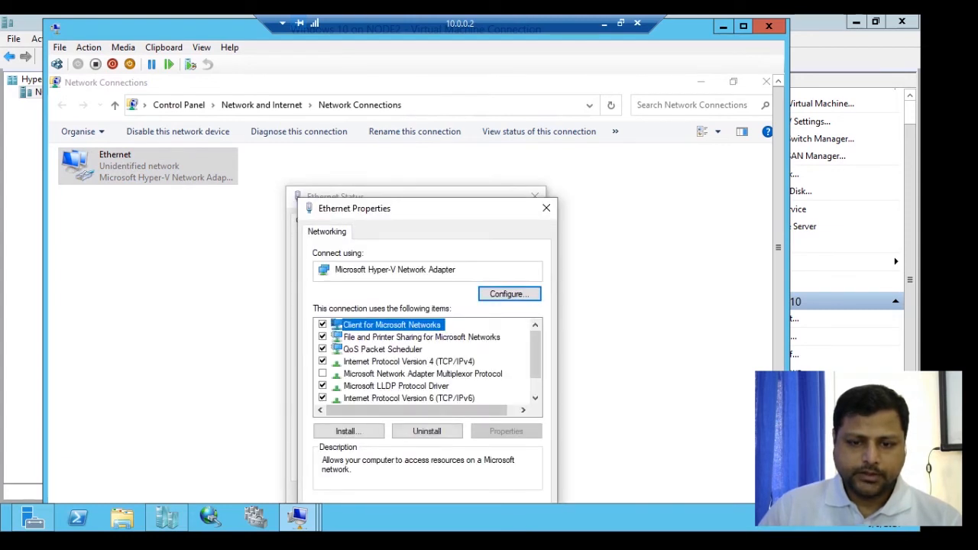
{"action": "left_click", "coordinate": [409, 362]}
{"action": "left_click", "coordinate": [506, 432]}
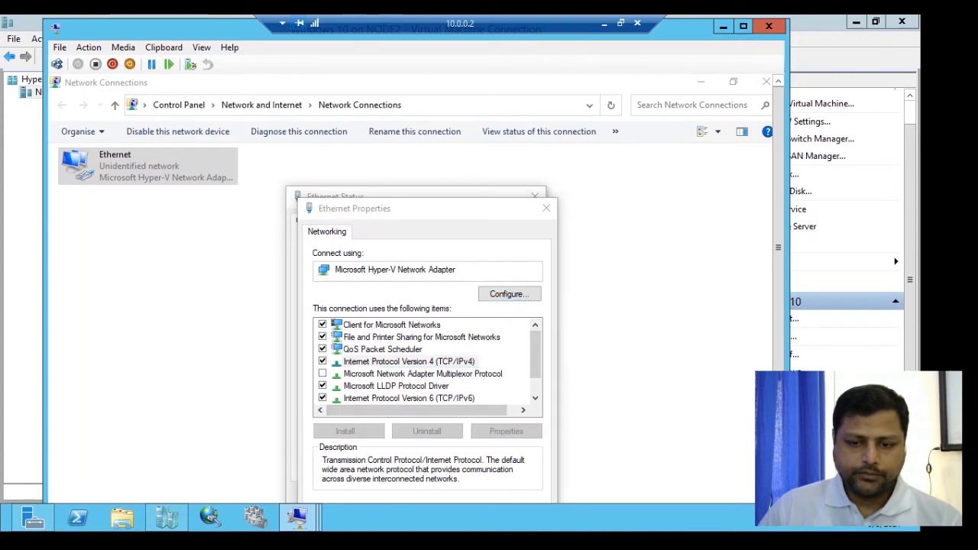
{"action": "scroll", "coordinate": [418, 289], "scroll_direction": "down", "scroll_amount": 3}
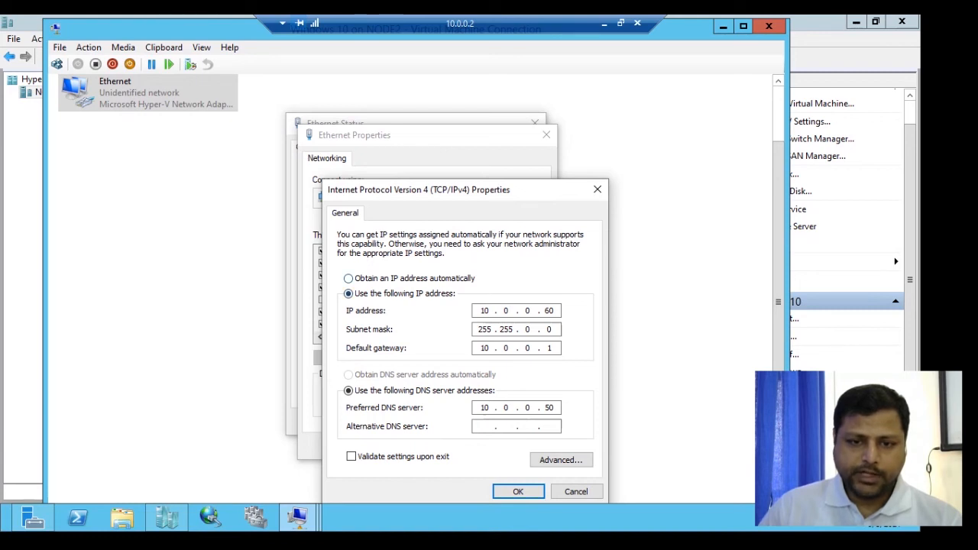
{"action": "left_click", "coordinate": [348, 278]}
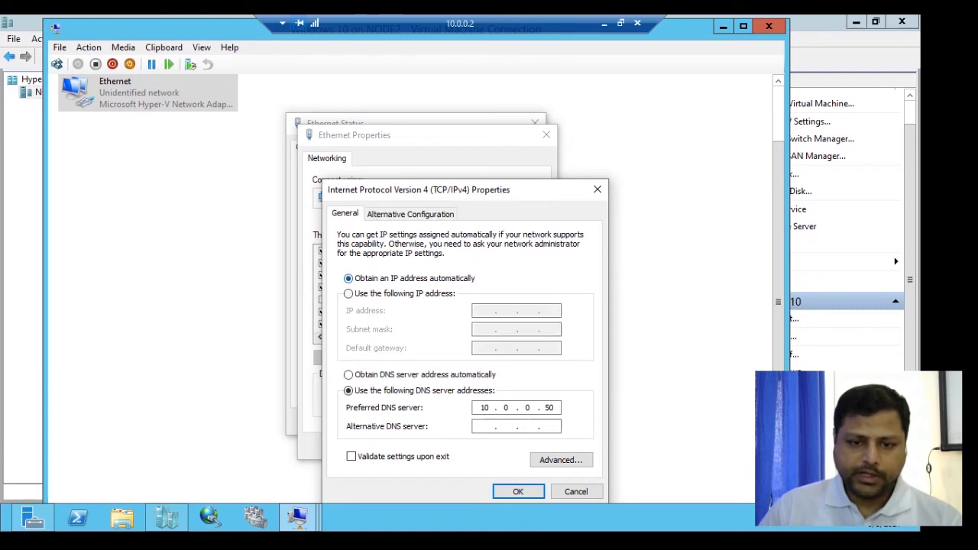
{"action": "left_click", "coordinate": [348, 375]}
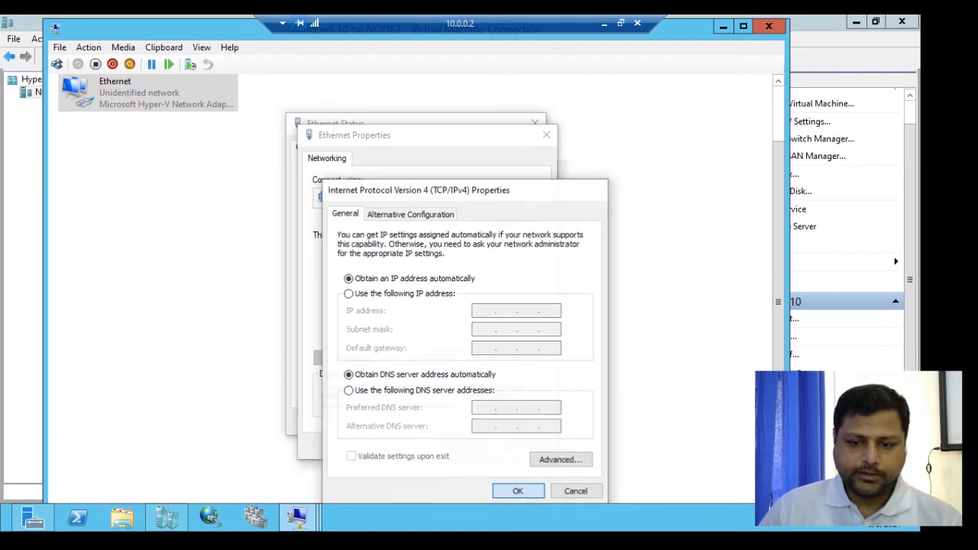
{"action": "left_click", "coordinate": [518, 491]}
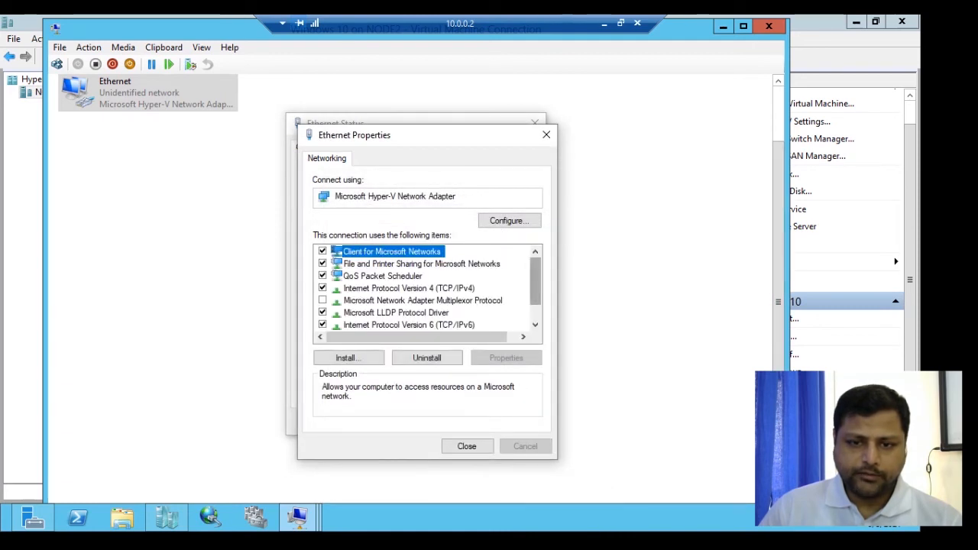
{"action": "scroll", "coordinate": [424, 289], "scroll_direction": "down", "scroll_amount": 1}
{"action": "left_click", "coordinate": [467, 447]}
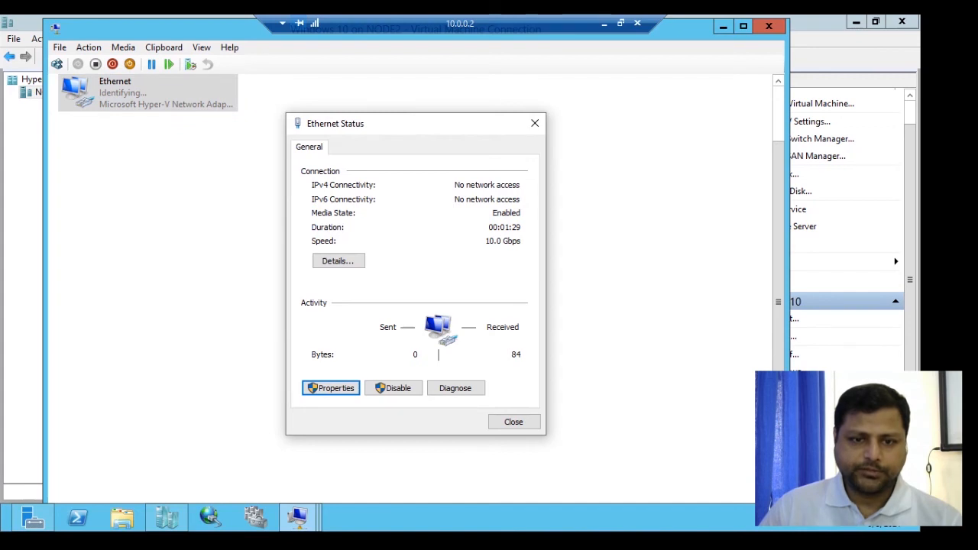
- Review the Windows 10 Ethernet connection details, then return to Hyper-V Manager
{"action": "left_click", "coordinate": [338, 261]}
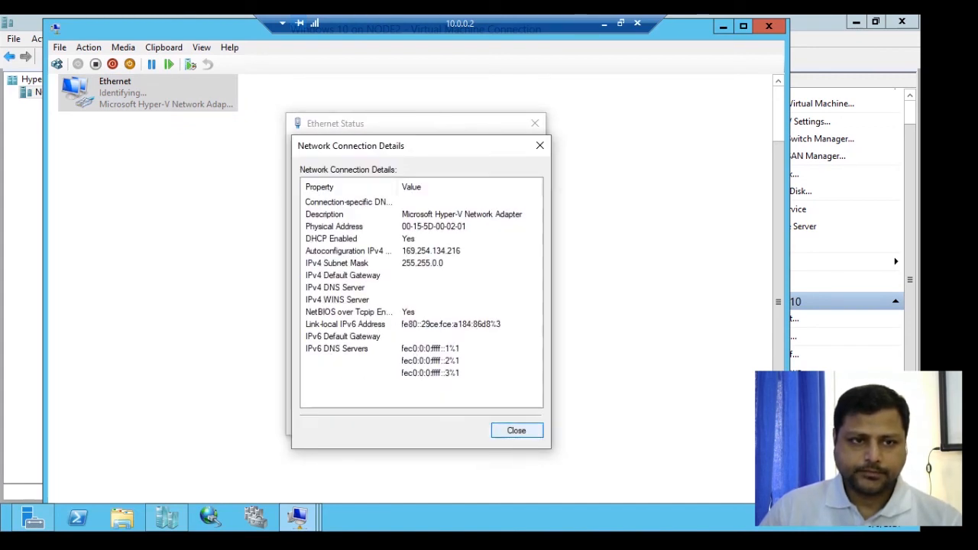
{"action": "left_click", "coordinate": [516, 430]}
{"action": "left_click", "coordinate": [338, 261]}
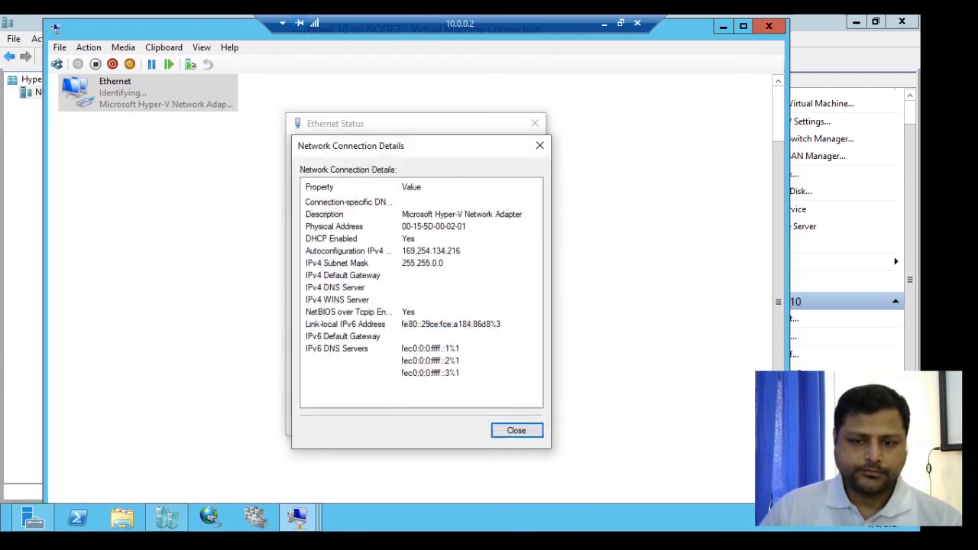
{"action": "key", "text": "Escape"}
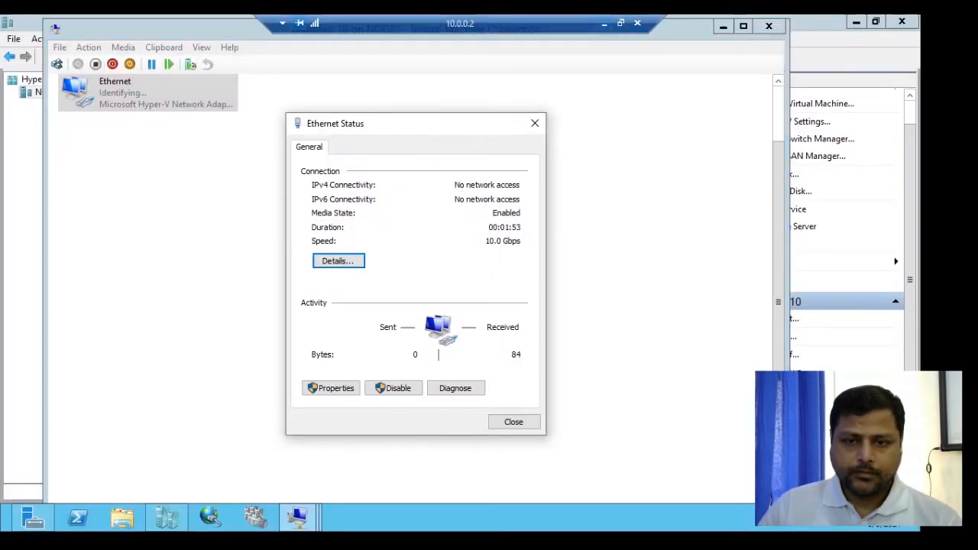
{"action": "left_click", "coordinate": [687, 518]}
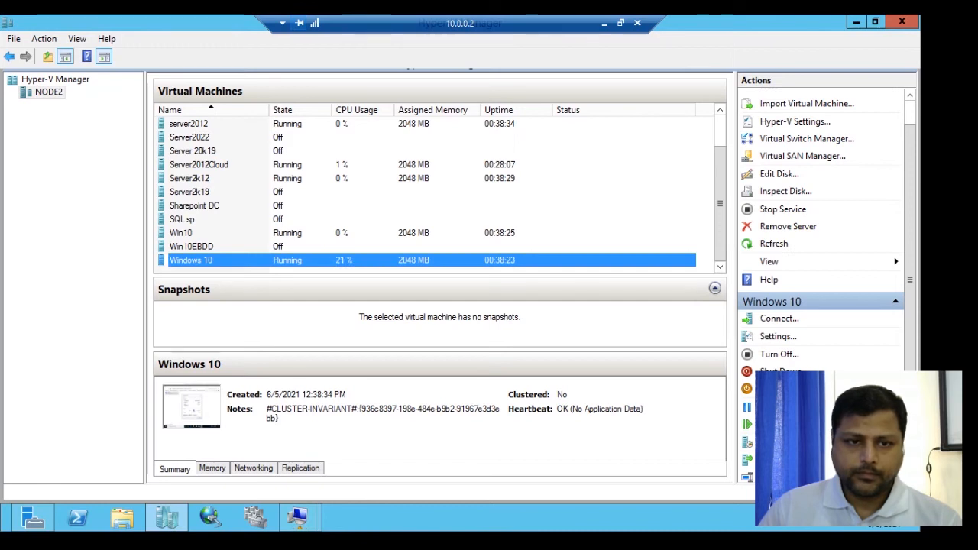
- Connect to the Server2012Cloud virtual machine, minimize the DHCP console, and open Network Connections by running ncpa.cpl
{"action": "right_click", "coordinate": [294, 164]}
{"action": "left_click", "coordinate": [325, 170]}
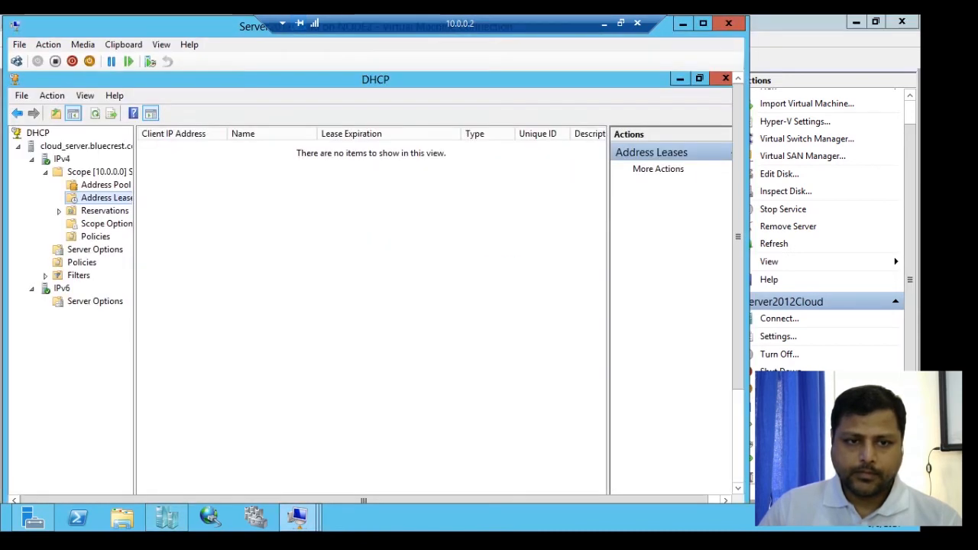
{"action": "left_click", "coordinate": [680, 79]}
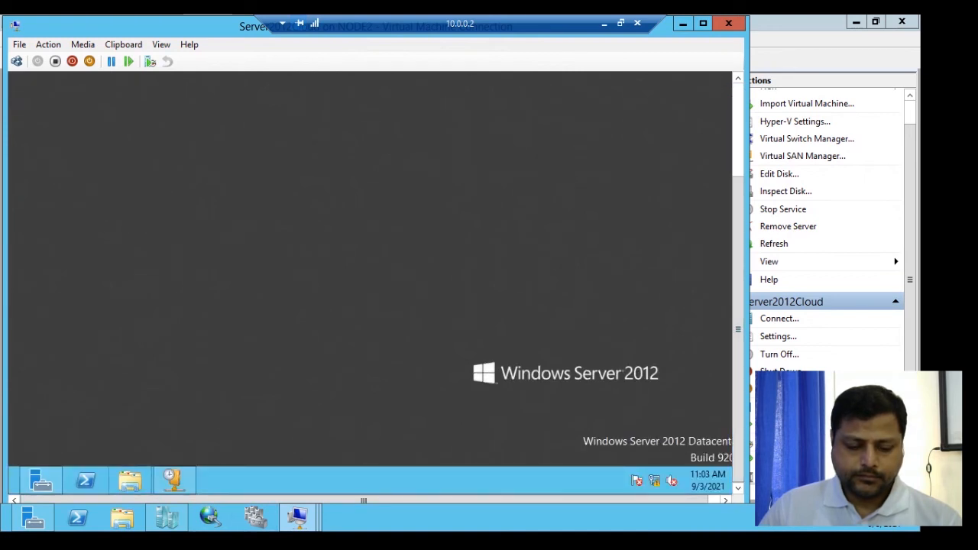
{"action": "key", "text": "super+r"}
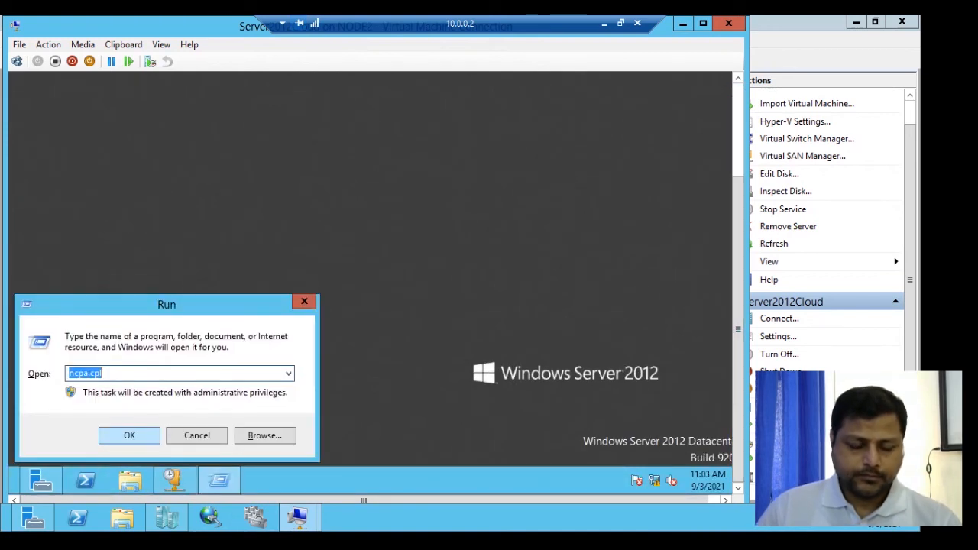
{"action": "key", "text": "Return"}
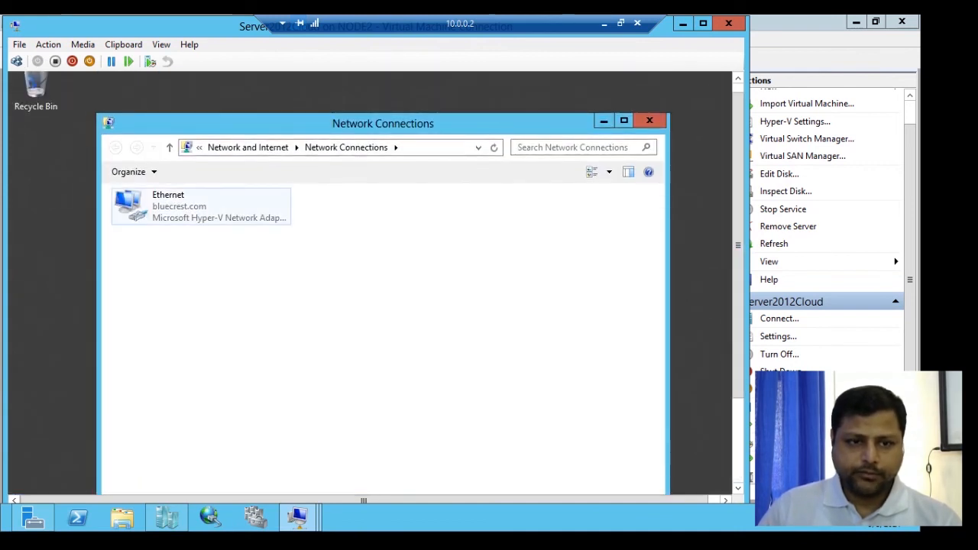
- Disable and re-enable the server's Ethernet adapter, opening its status
{"action": "right_click", "coordinate": [156, 204]}
{"action": "left_click", "coordinate": [194, 214]}
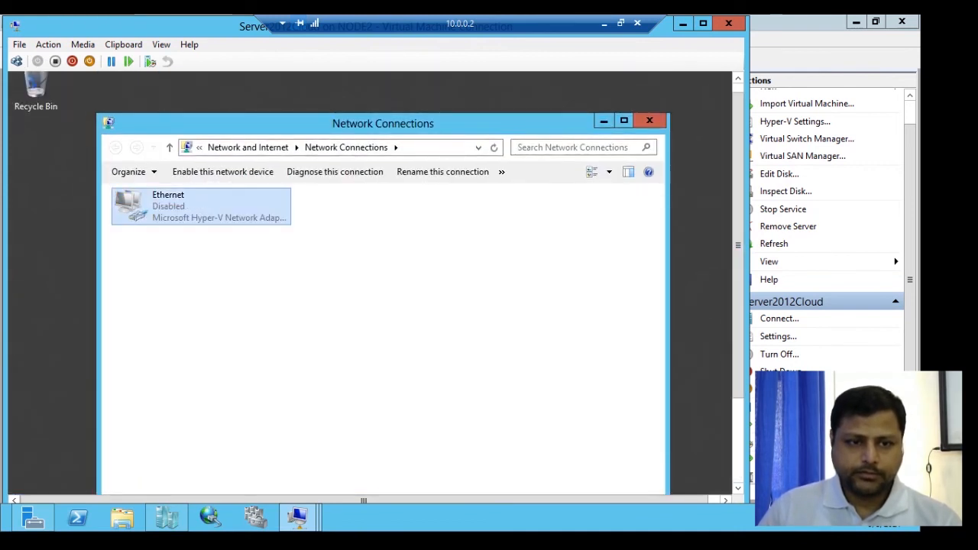
{"action": "right_click", "coordinate": [191, 207]}
{"action": "double_click", "coordinate": [200, 207]}
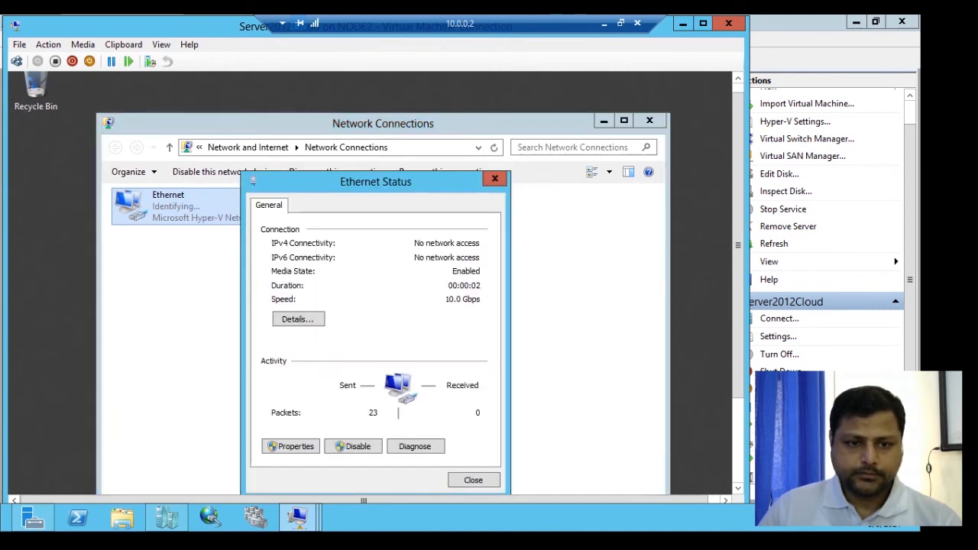
- Review the server Ethernet adapter's connection details, close its status, and minimize the server connection window
{"action": "left_click", "coordinate": [297, 318]}
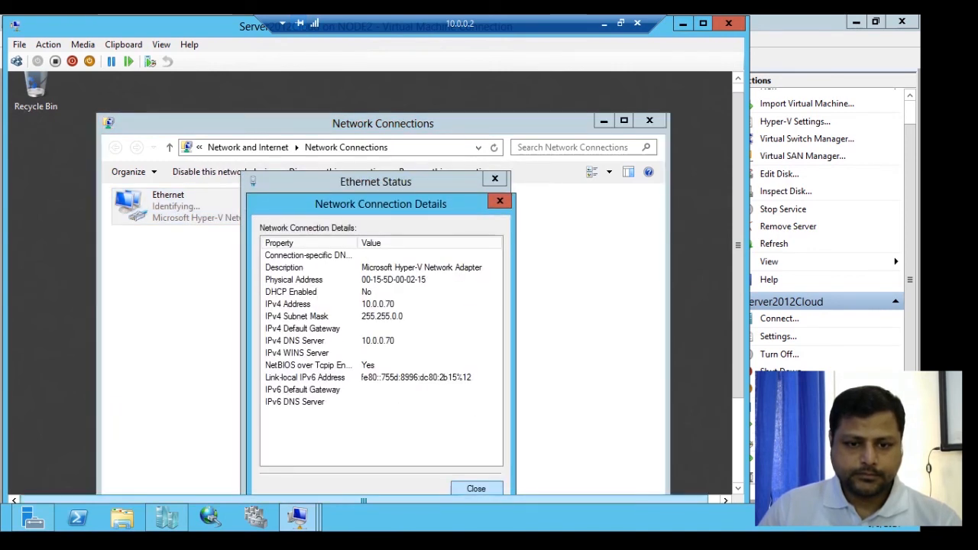
{"action": "key", "text": "Escape"}
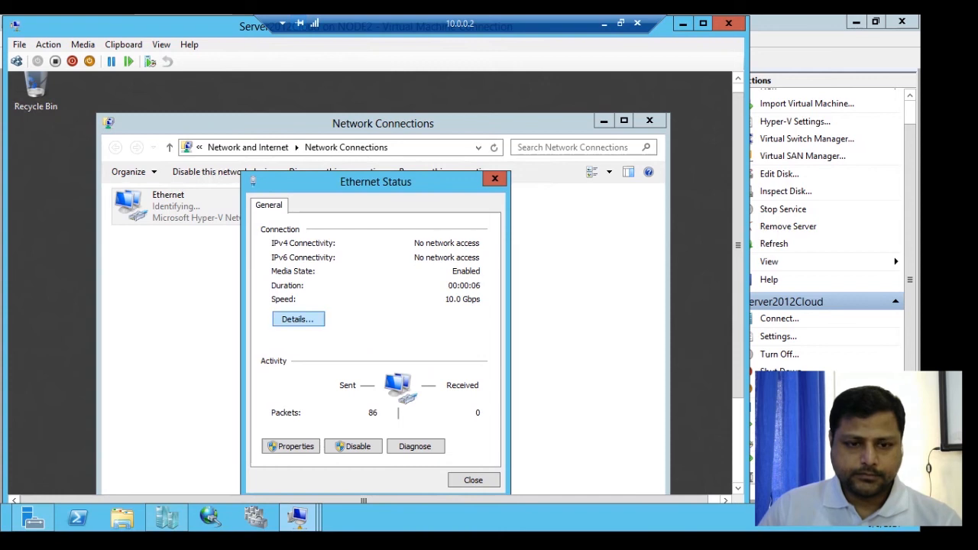
{"action": "key", "text": "Return"}
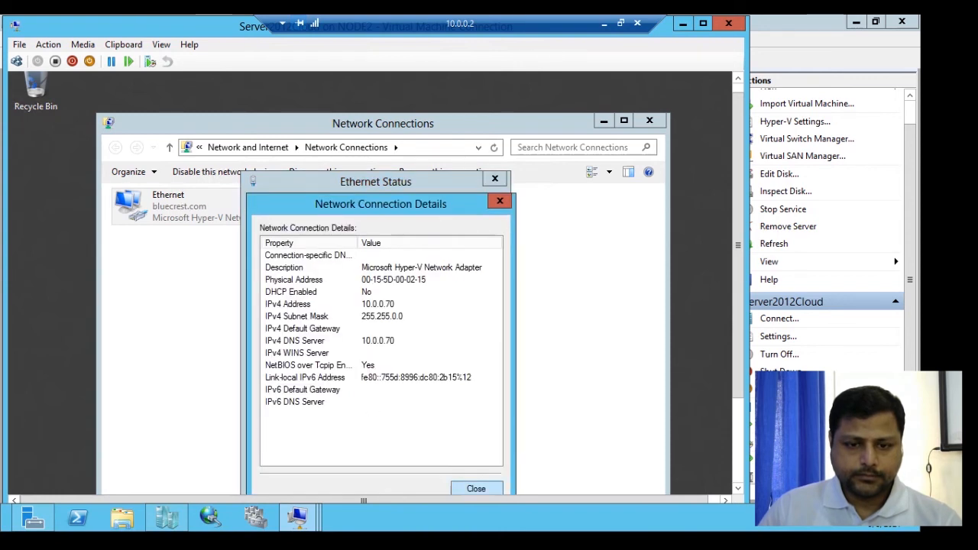
{"action": "key", "text": "Escape"}
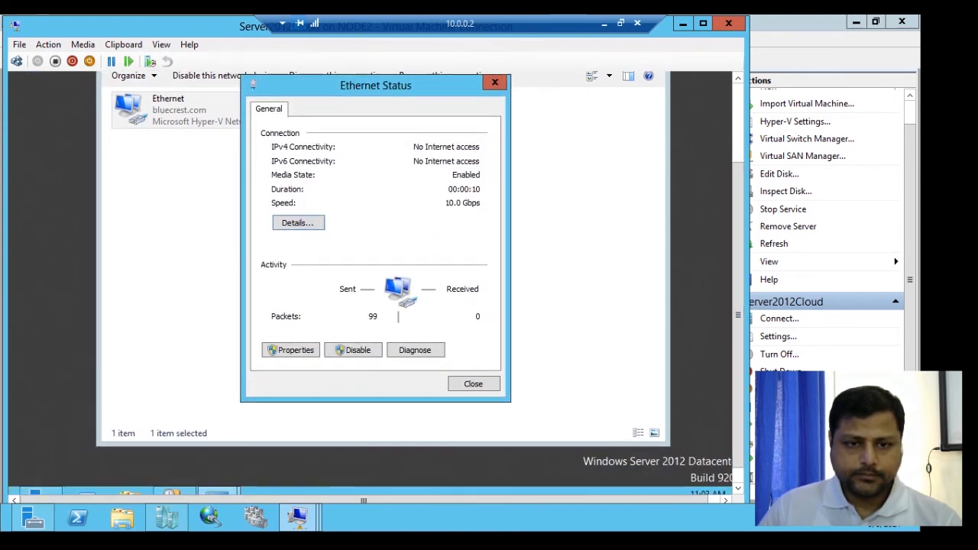
{"action": "key", "text": "Return"}
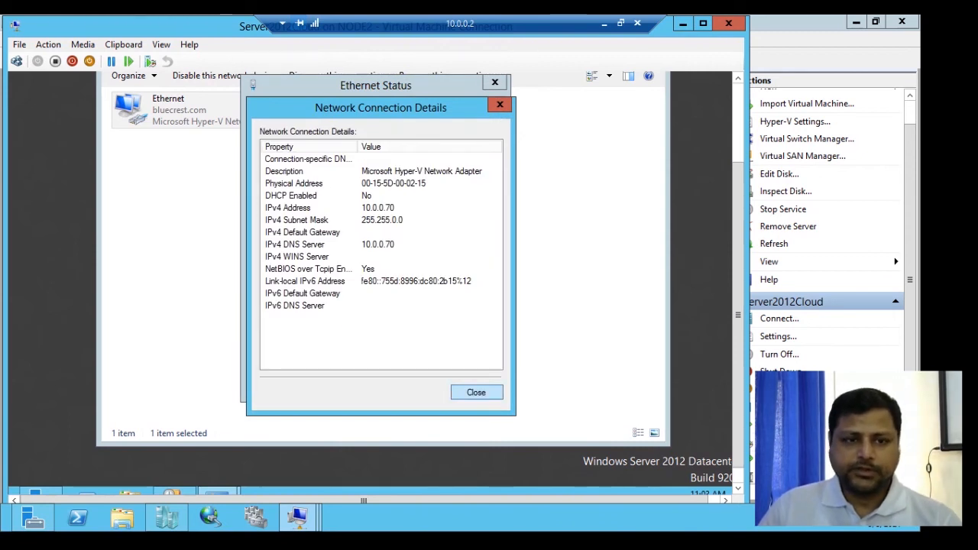
{"action": "key", "text": "Return"}
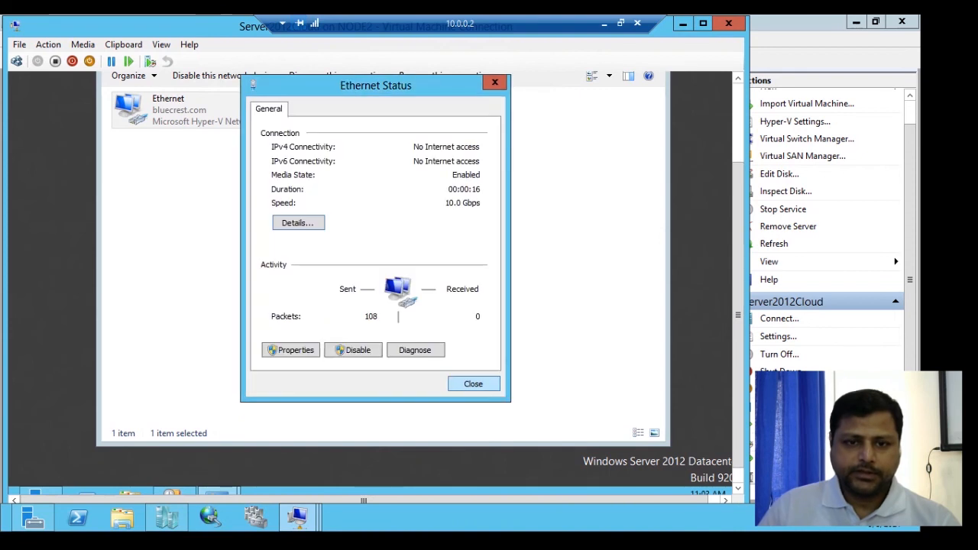
{"action": "left_click", "coordinate": [474, 384]}
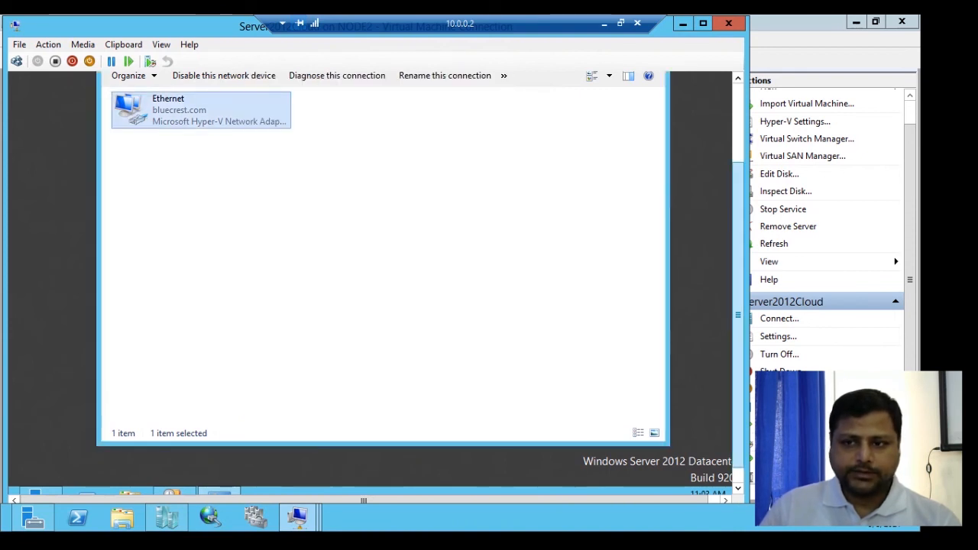
{"action": "left_click_drag", "start_coordinate": [739, 315], "coordinate": [738, 233]}
{"action": "left_click", "coordinate": [683, 23]}
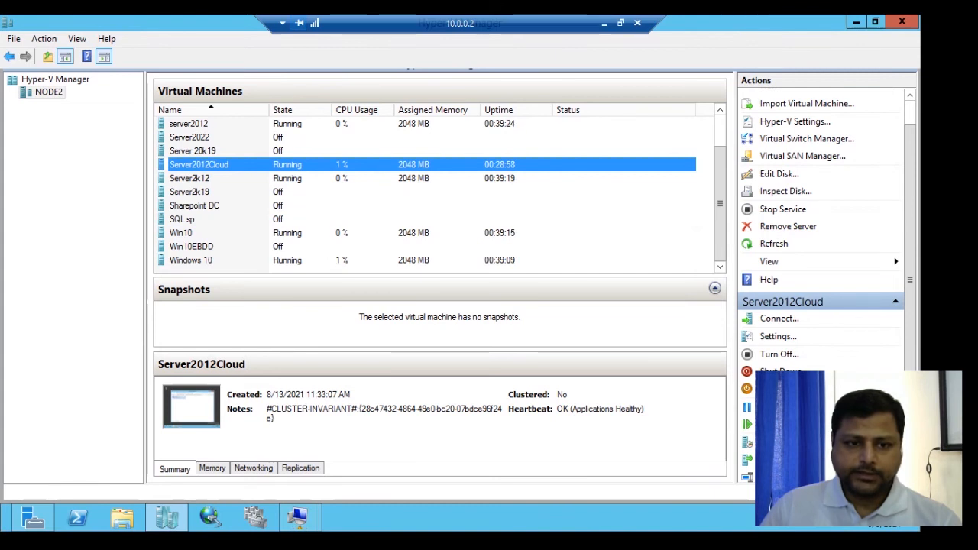
{"action": "right_click", "coordinate": [291, 233]}
{"action": "left_click", "coordinate": [334, 243]}
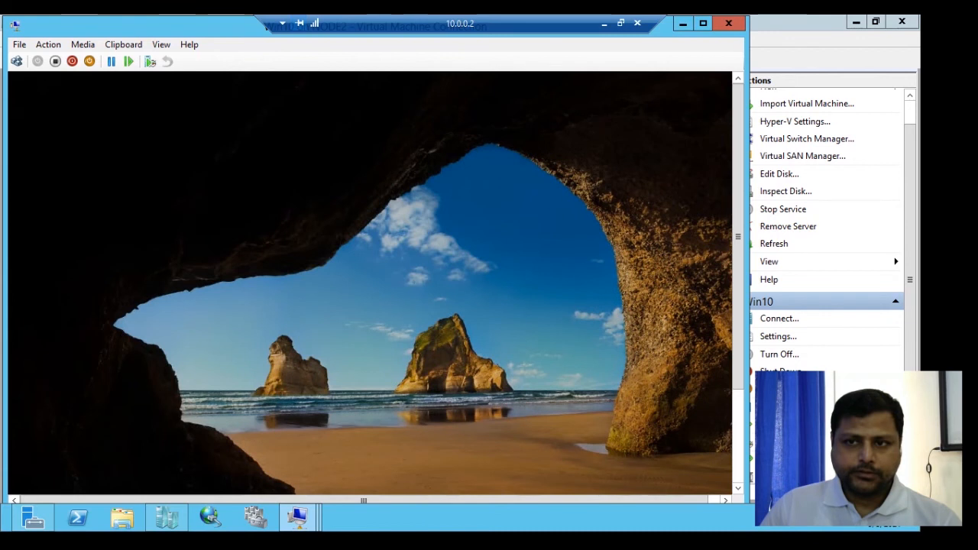
{"action": "left_click", "coordinate": [682, 23]}
- Connect to the Windows 10 virtual machine and review its Ethernet status and connection details, then minimize it
{"action": "right_click", "coordinate": [283, 260]}
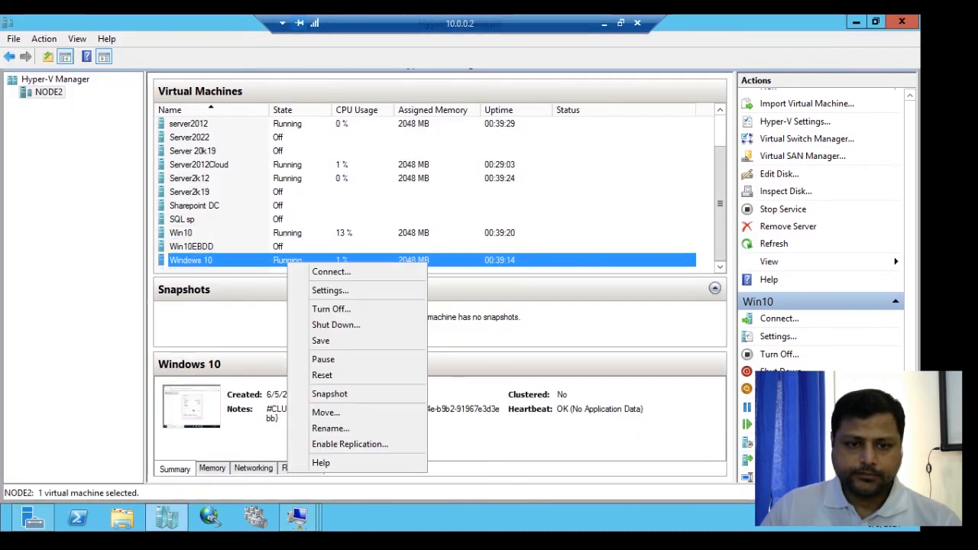
{"action": "left_click", "coordinate": [313, 269]}
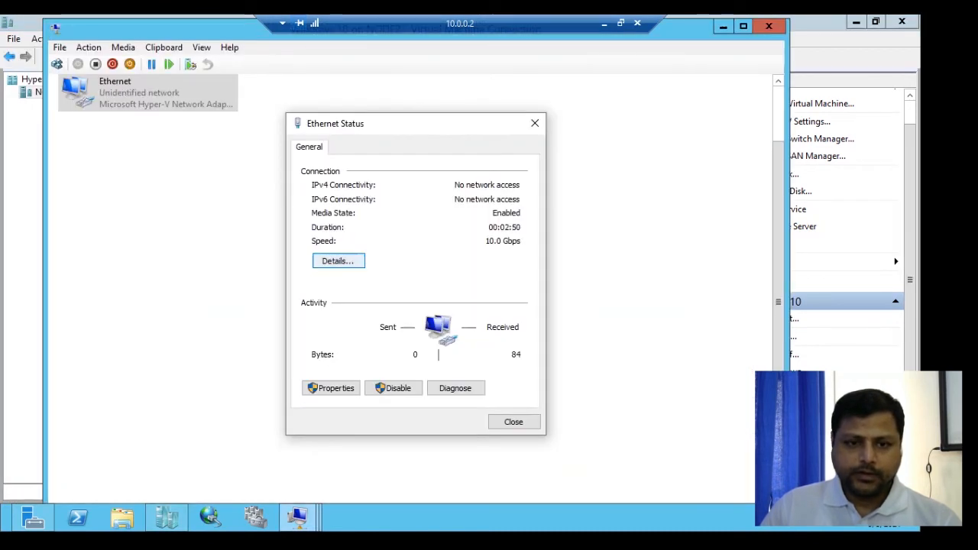
{"action": "left_click", "coordinate": [338, 262]}
{"action": "left_click", "coordinate": [517, 430]}
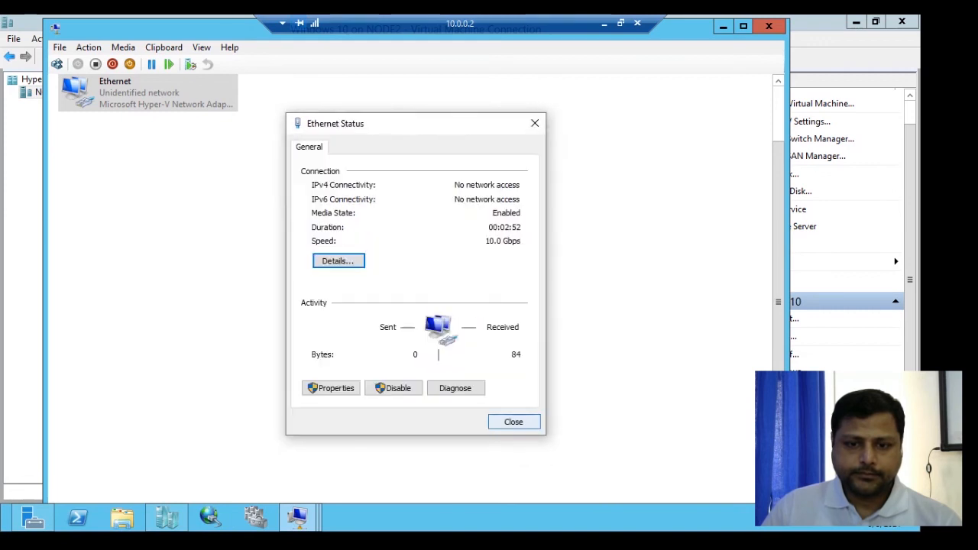
{"action": "left_click", "coordinate": [513, 422]}
{"action": "right_click", "coordinate": [149, 78]}
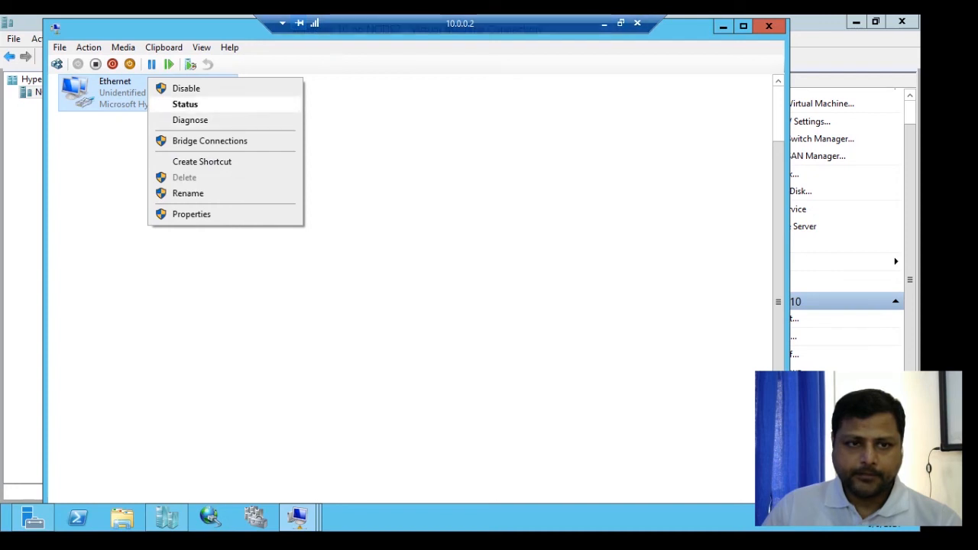
{"action": "left_click", "coordinate": [185, 104]}
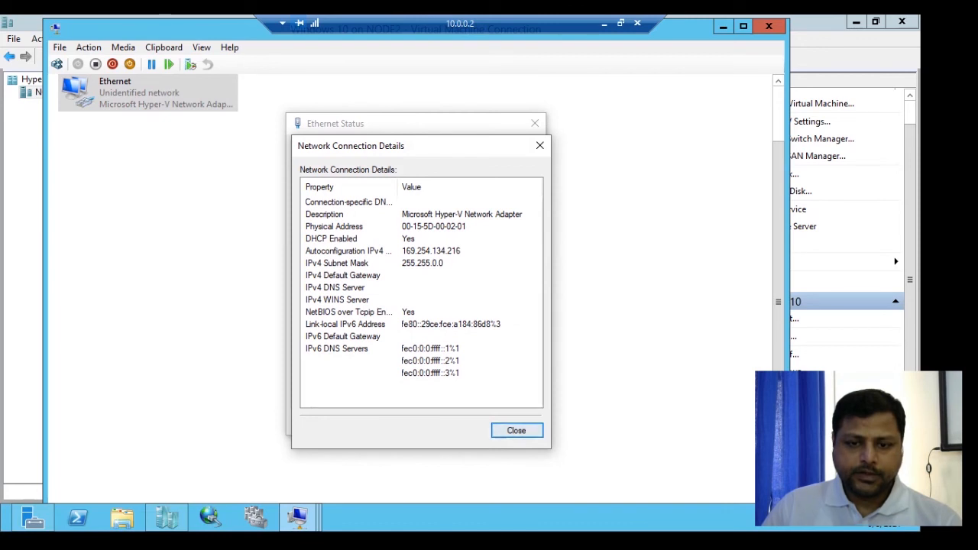
{"action": "left_click", "coordinate": [518, 430]}
{"action": "left_click", "coordinate": [339, 261]}
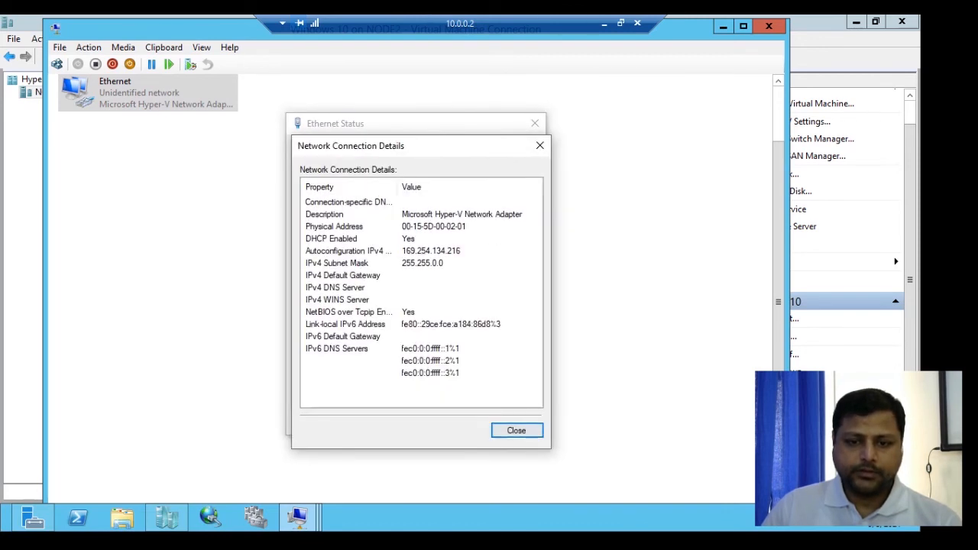
{"action": "left_click", "coordinate": [517, 431]}
{"action": "left_click", "coordinate": [514, 422]}
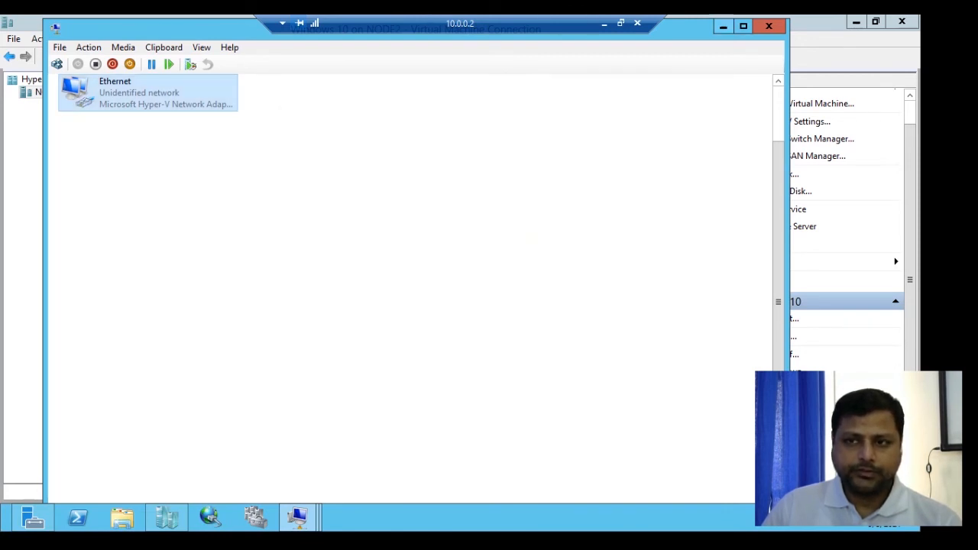
{"action": "left_click", "coordinate": [723, 26]}
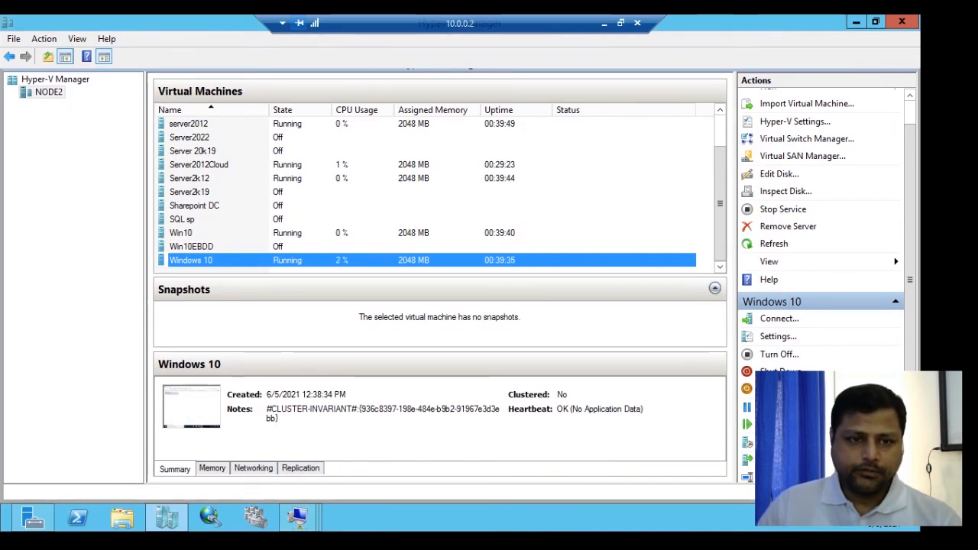
- Switch Server2012Cloud's network adapter to the Internal virtual switch in its settings and confirm
{"action": "right_click", "coordinate": [278, 165]}
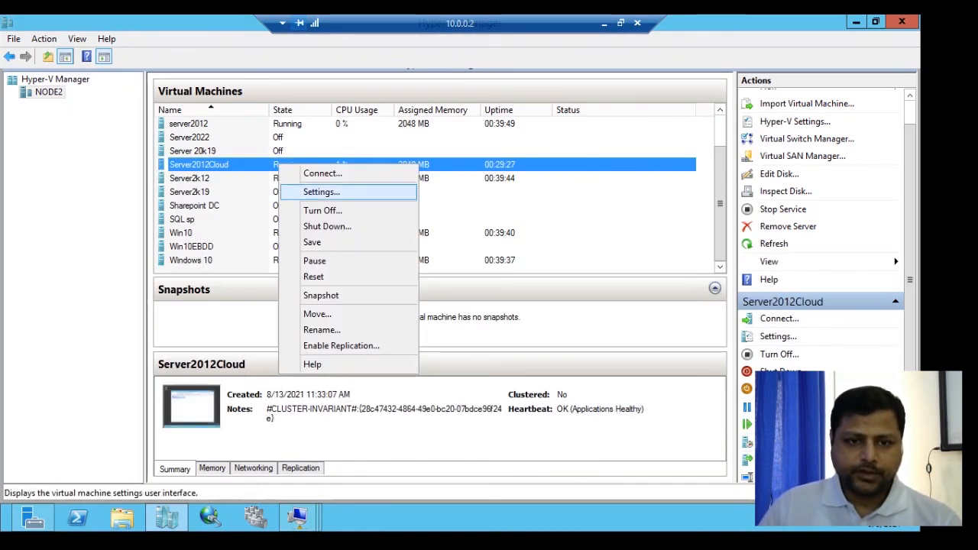
{"action": "left_click", "coordinate": [321, 192]}
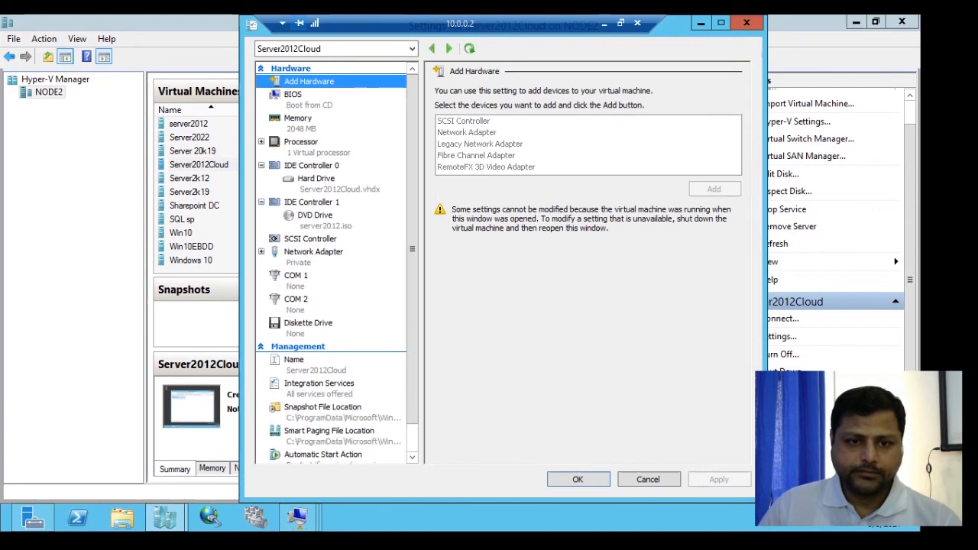
{"action": "left_click", "coordinate": [313, 251]}
{"action": "left_click", "coordinate": [556, 119]}
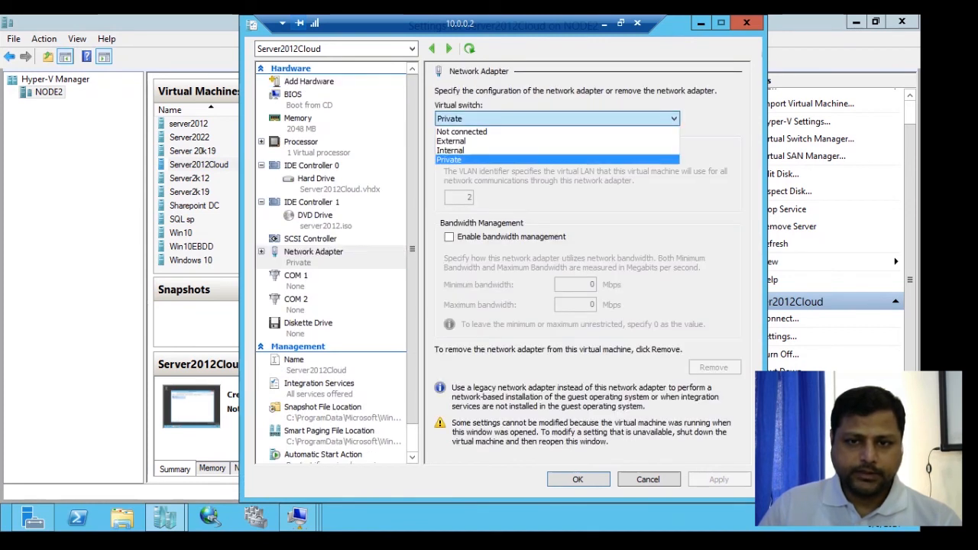
{"action": "left_click", "coordinate": [451, 149]}
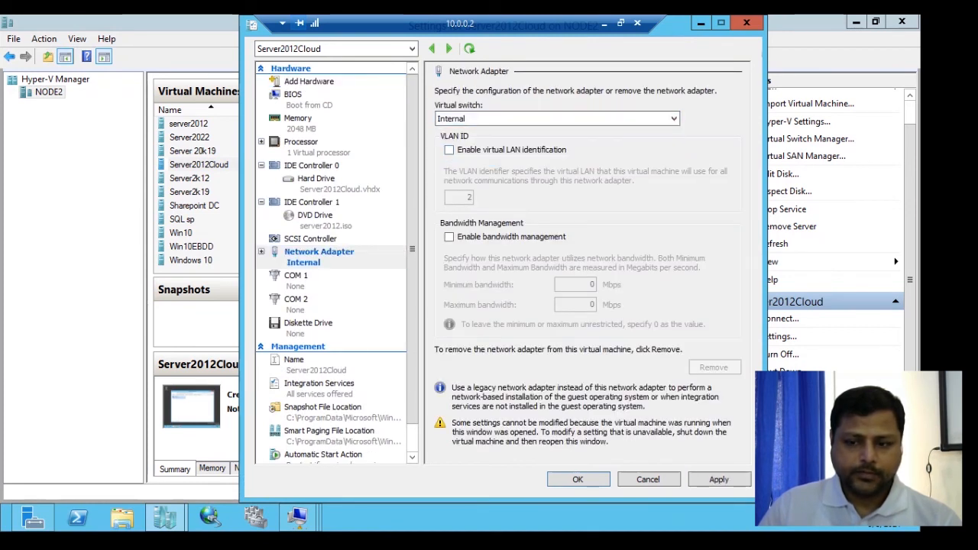
{"action": "key", "text": "Return"}
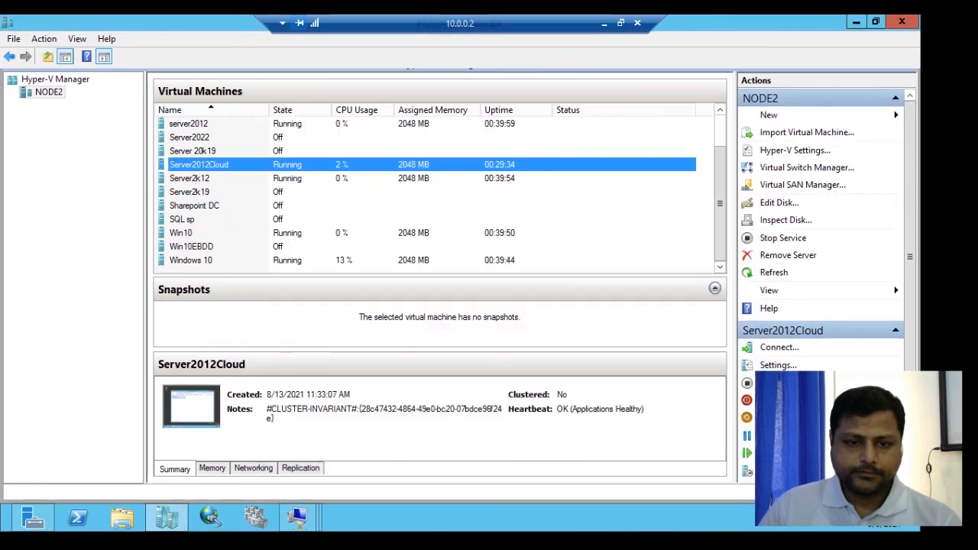
- Switch the Windows 10 VM's network adapter to the Internal virtual switch in its settings, apply and confirm
{"action": "left_click", "coordinate": [192, 260]}
{"action": "right_click", "coordinate": [196, 260]}
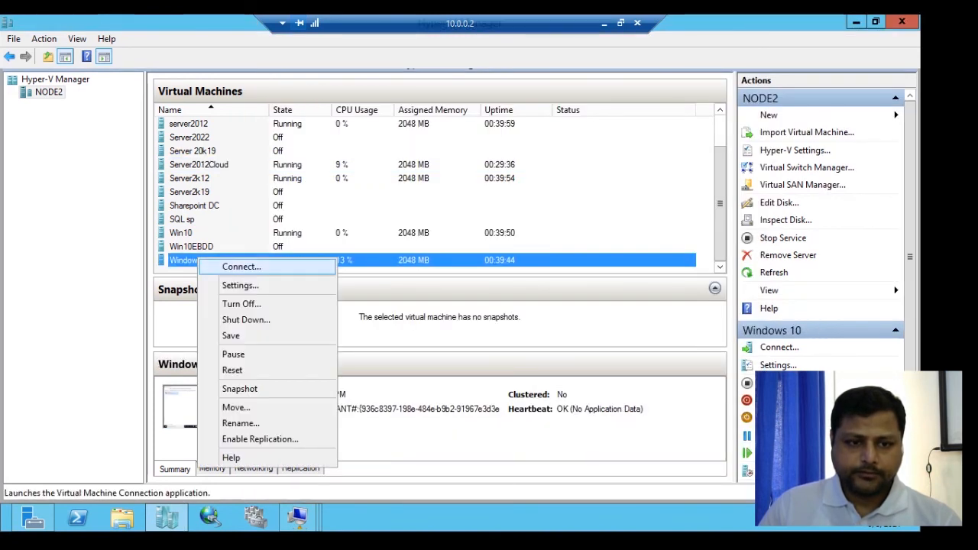
{"action": "key", "text": "Up"}
{"action": "key", "text": "Up"}
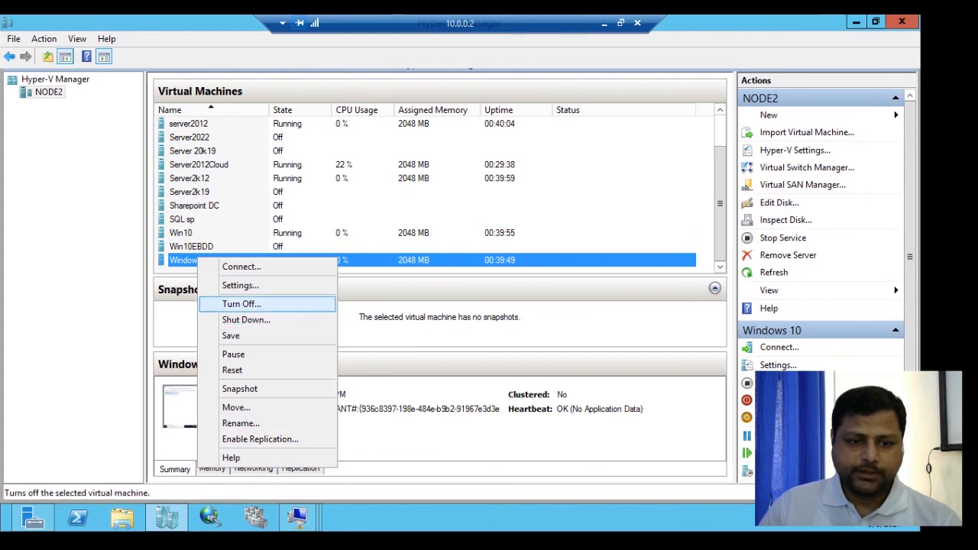
{"action": "key", "text": "Return"}
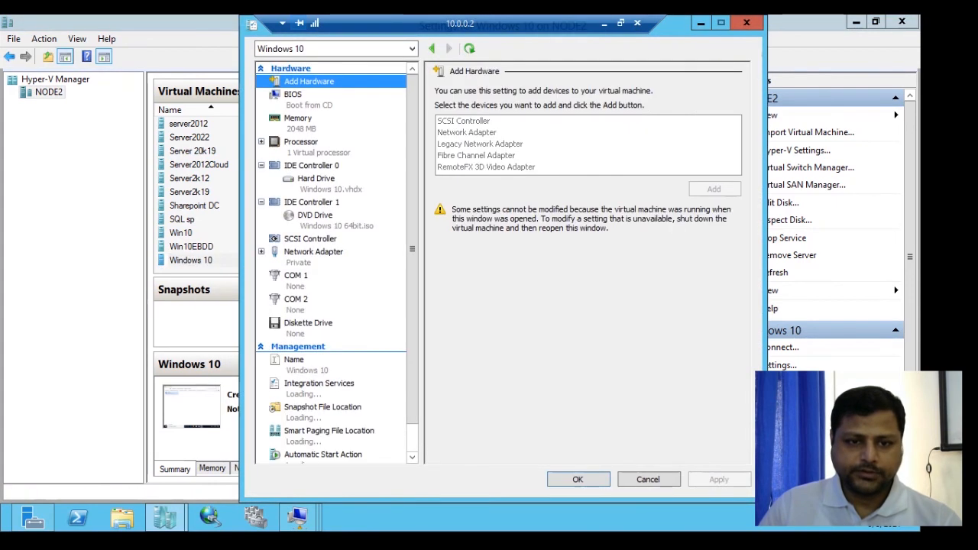
{"action": "left_click", "coordinate": [313, 252]}
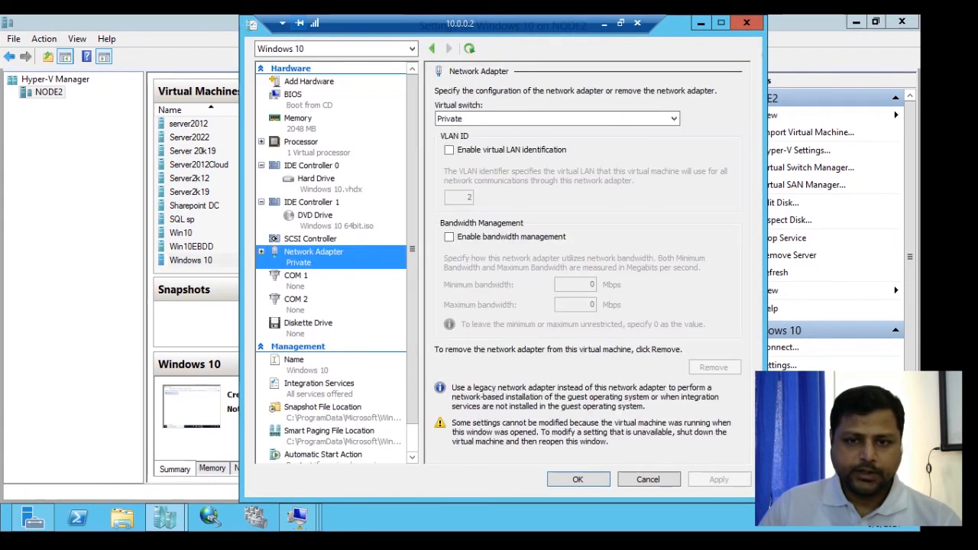
{"action": "left_click", "coordinate": [557, 118]}
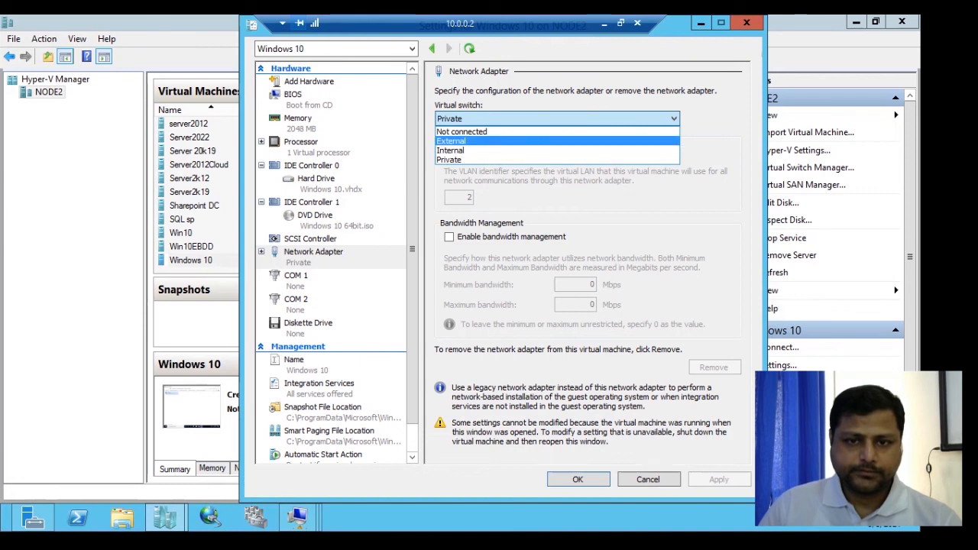
{"action": "left_click", "coordinate": [489, 151]}
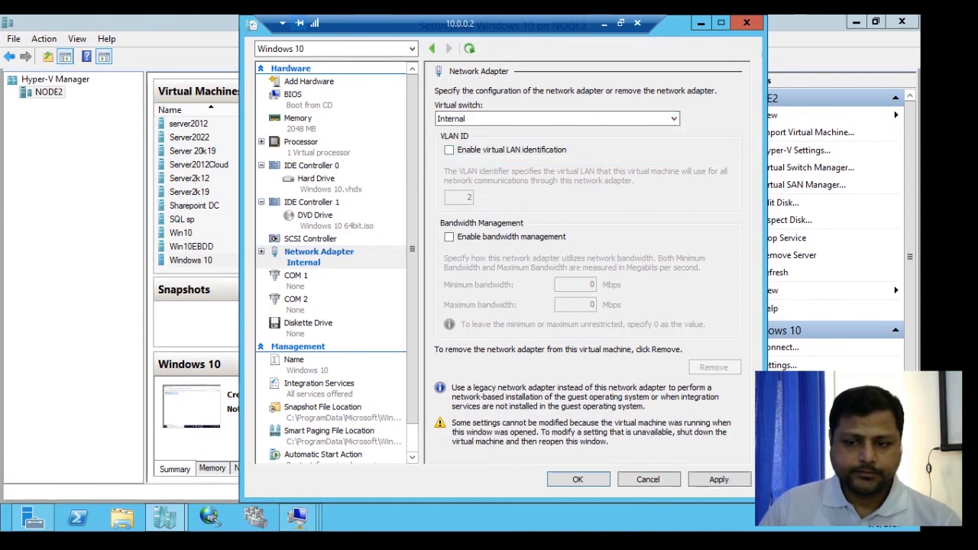
{"action": "left_click", "coordinate": [720, 480]}
{"action": "left_click", "coordinate": [578, 480]}
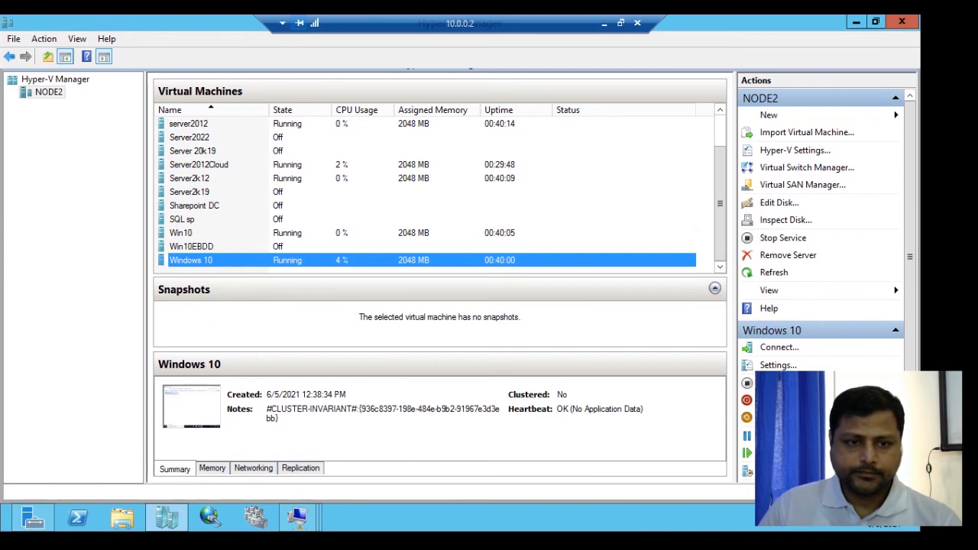
- Connect to the Windows 10 VM and review its Ethernet adapter status and network connection details
{"action": "right_click", "coordinate": [237, 260]}
{"action": "left_click", "coordinate": [281, 272]}
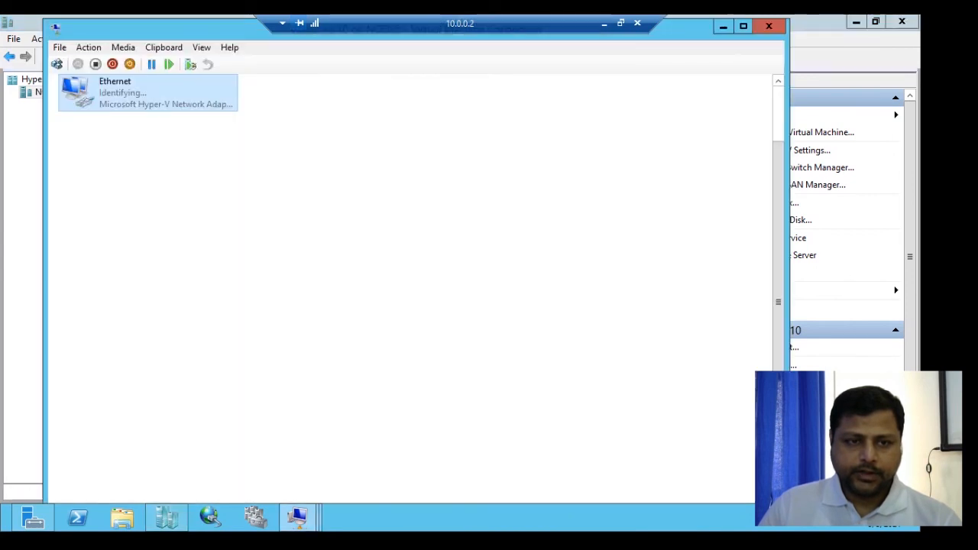
{"action": "right_click", "coordinate": [119, 93]}
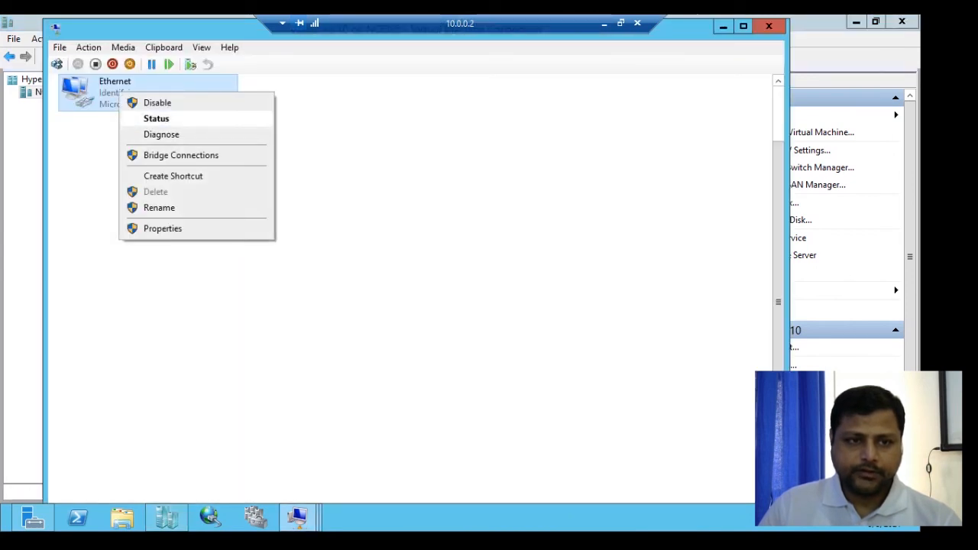
{"action": "left_click", "coordinate": [156, 118]}
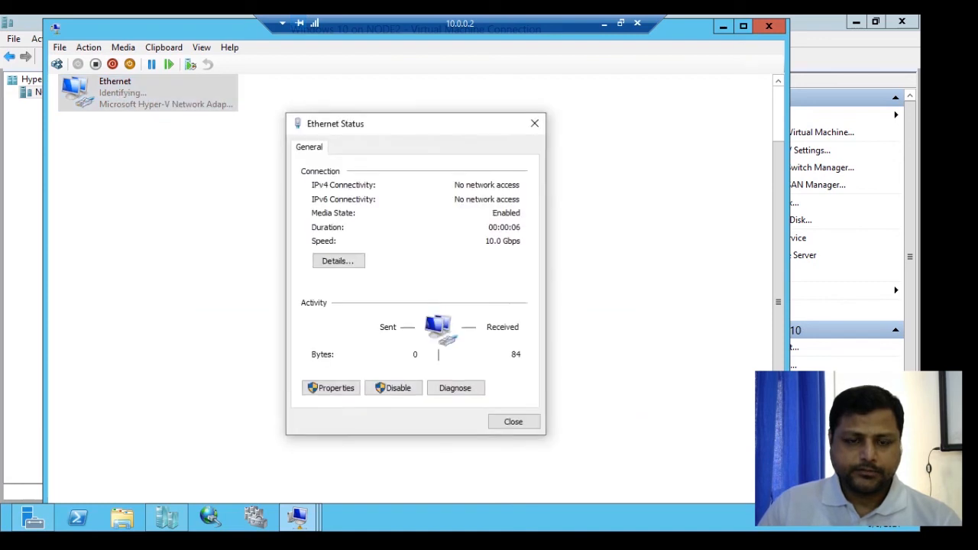
{"action": "left_click", "coordinate": [339, 260]}
{"action": "left_click", "coordinate": [515, 428]}
{"action": "left_click", "coordinate": [513, 422]}
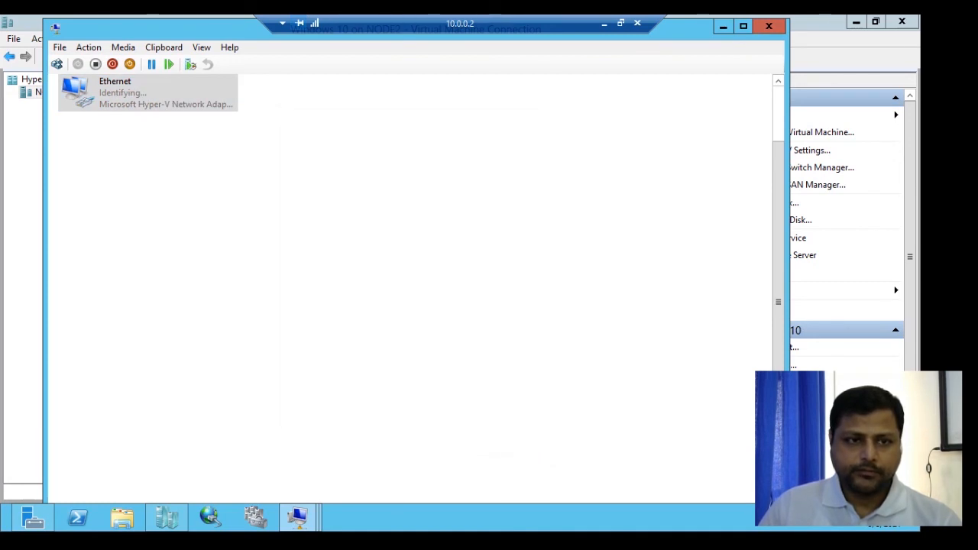
{"action": "right_click", "coordinate": [136, 81]}
{"action": "left_click", "coordinate": [168, 90]}
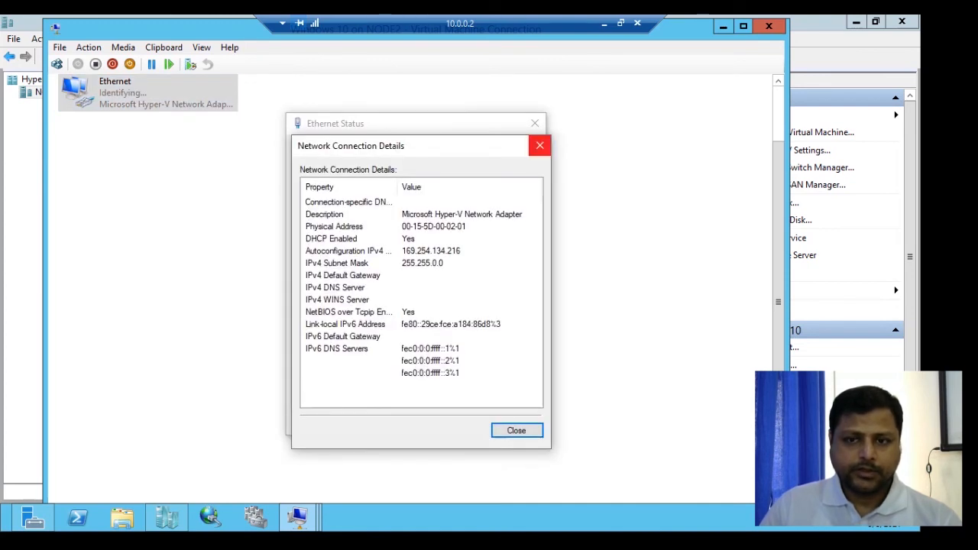
{"action": "left_click", "coordinate": [538, 145]}
{"action": "left_click", "coordinate": [513, 420]}
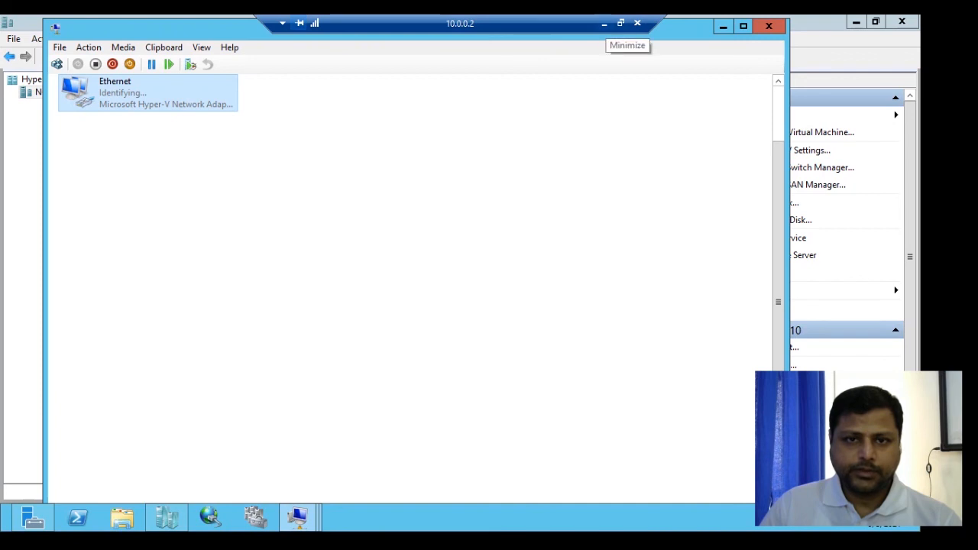
- Minimize the client window, connect to Server2012Cloud, and review its Ethernet connection details
{"action": "left_click", "coordinate": [604, 23]}
{"action": "left_click", "coordinate": [199, 164]}
{"action": "right_click", "coordinate": [304, 166]}
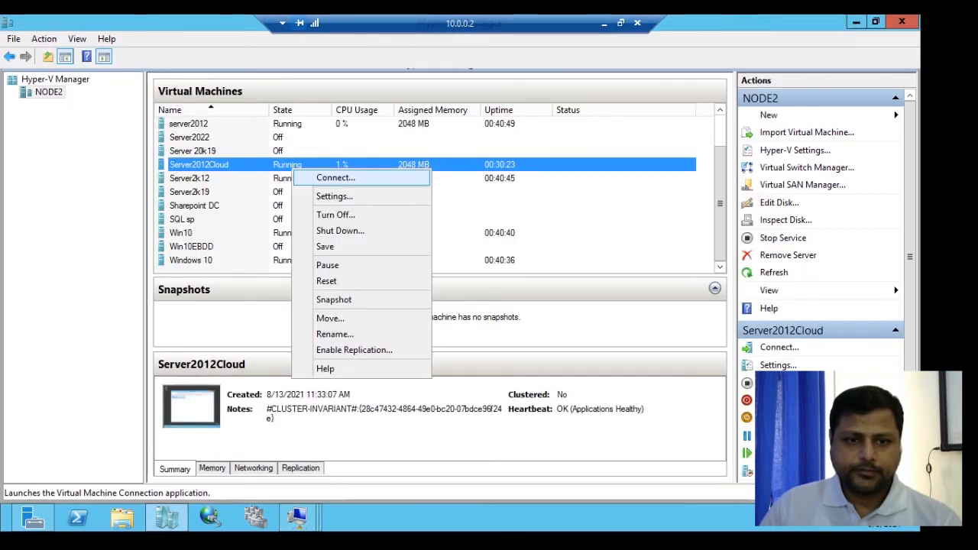
{"action": "left_click", "coordinate": [334, 176]}
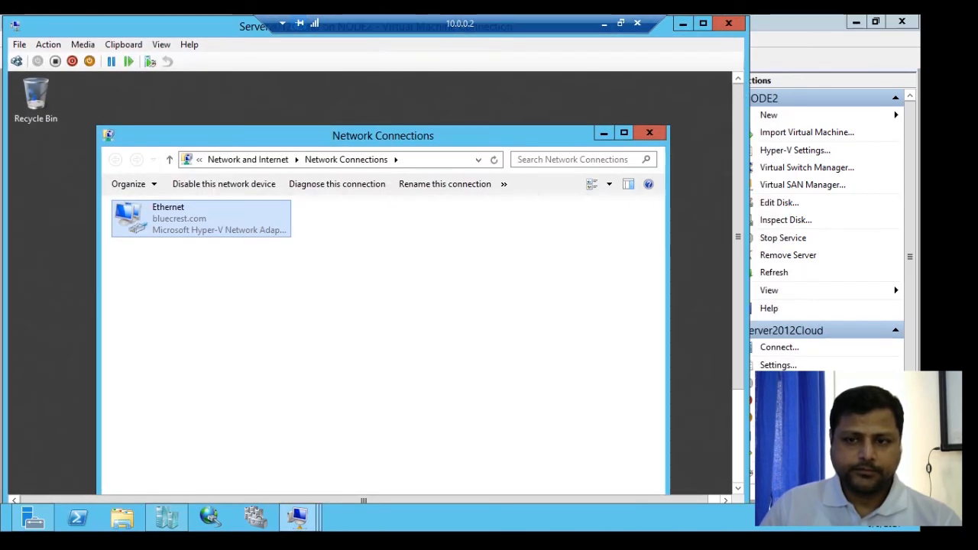
{"action": "key", "text": "Return"}
{"action": "key", "text": "alt+e"}
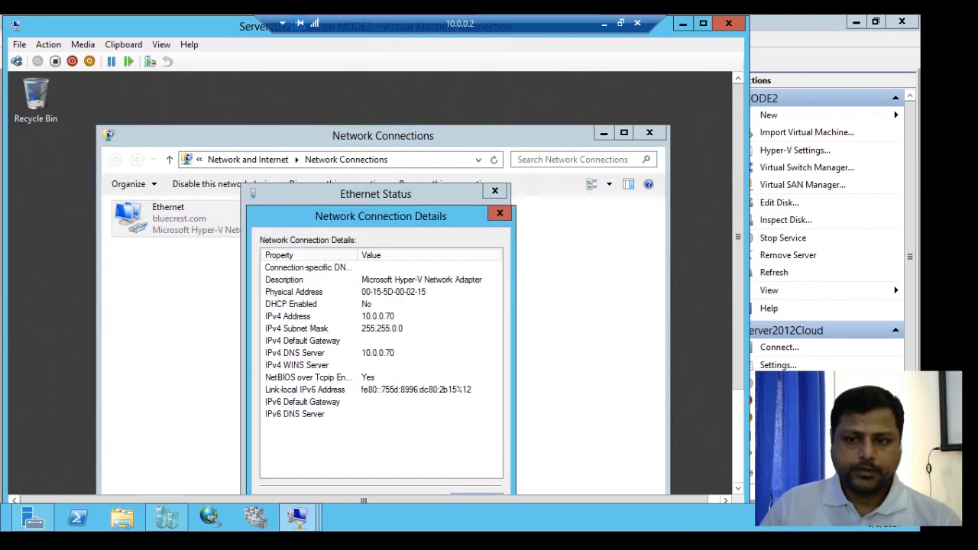
{"action": "key", "text": "Escape"}
{"action": "key", "text": "Escape"}
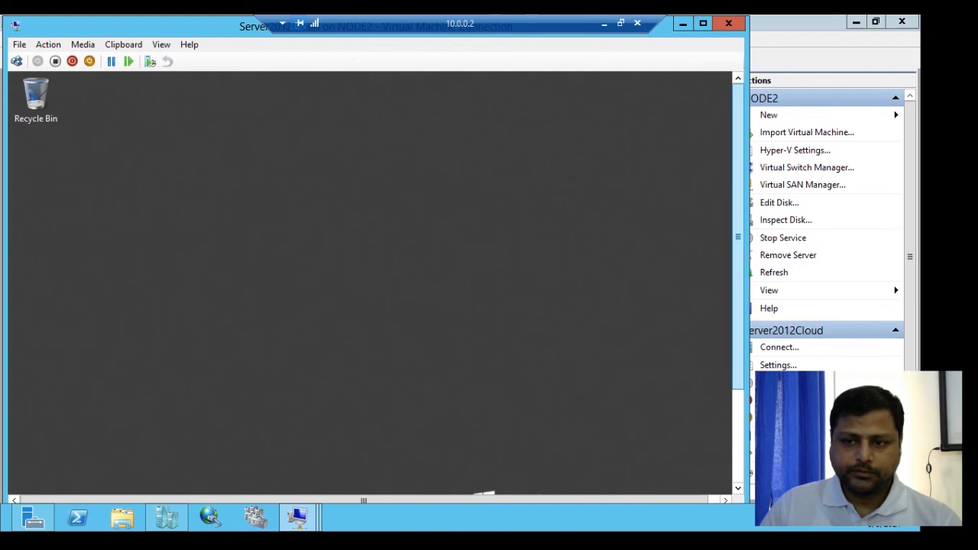
- Open the DHCP console on the server and refresh the IPv4 node
{"action": "left_click", "coordinate": [172, 480]}
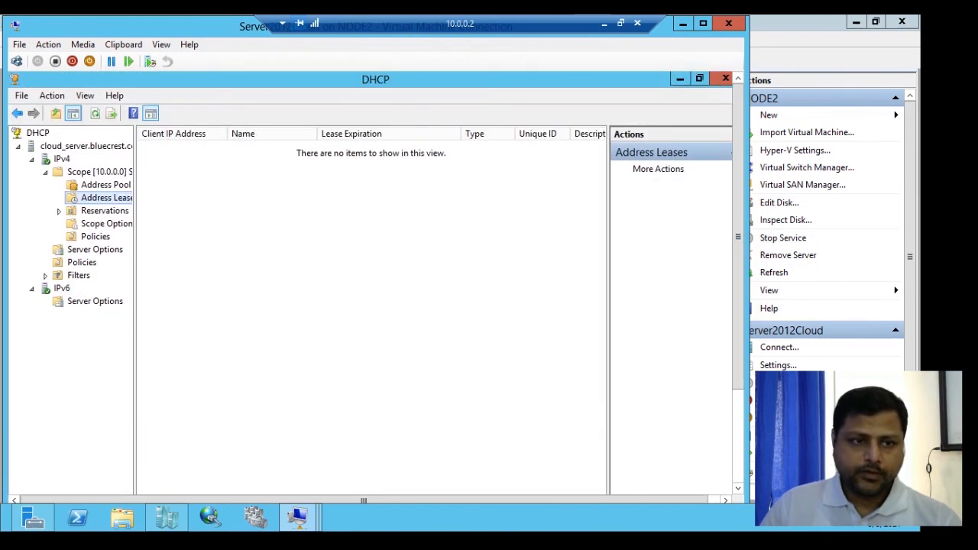
{"action": "left_click", "coordinate": [61, 158]}
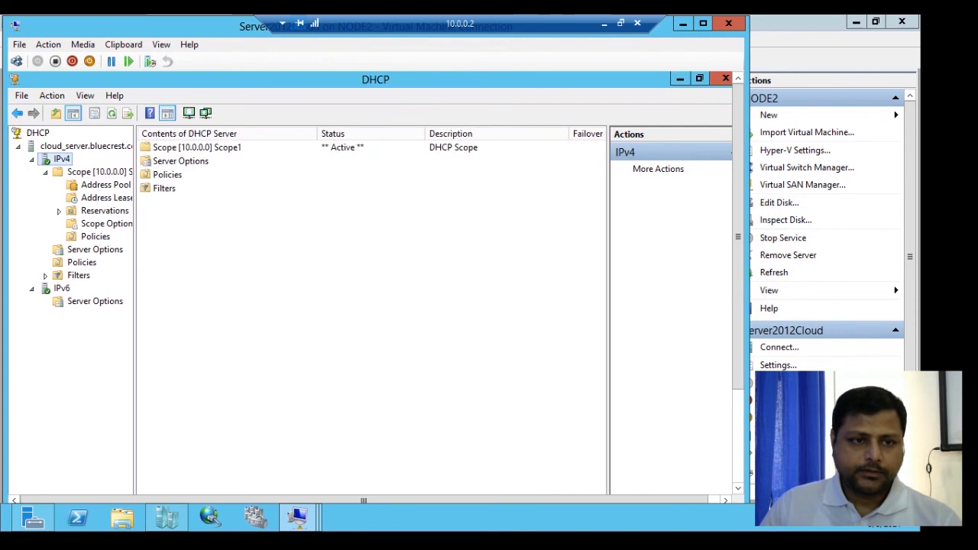
{"action": "key", "text": "F5"}
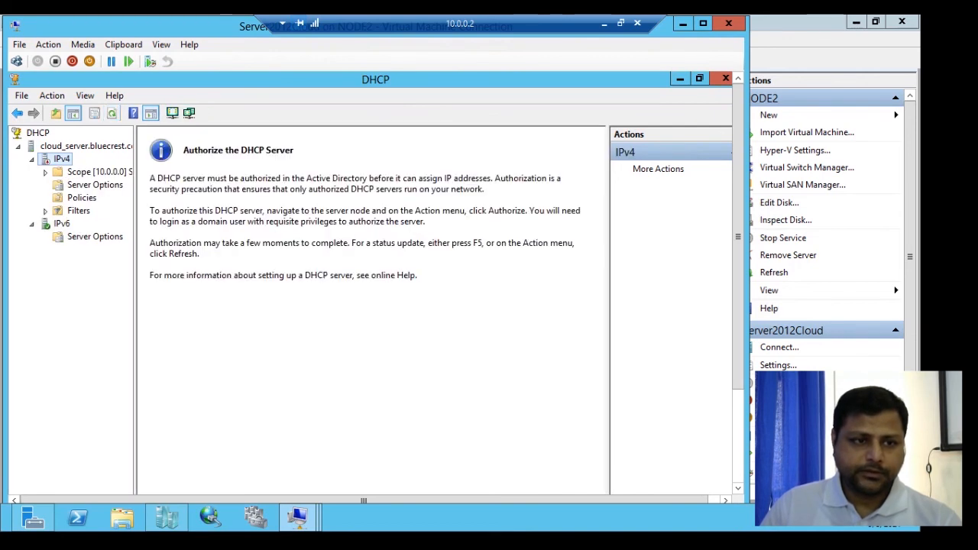
{"action": "key", "text": "shift+F10"}
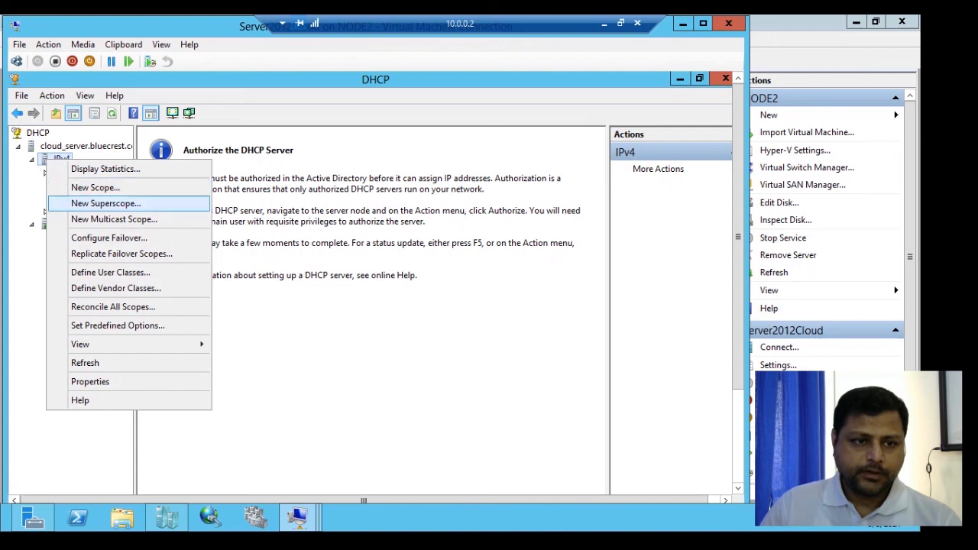
{"action": "key", "text": "Escape"}
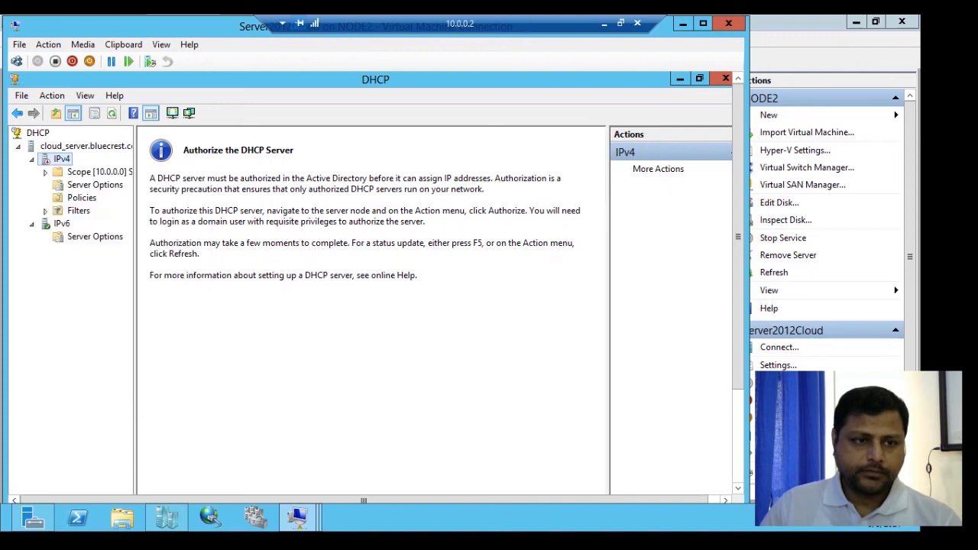
{"action": "key", "text": "shift+F10"}
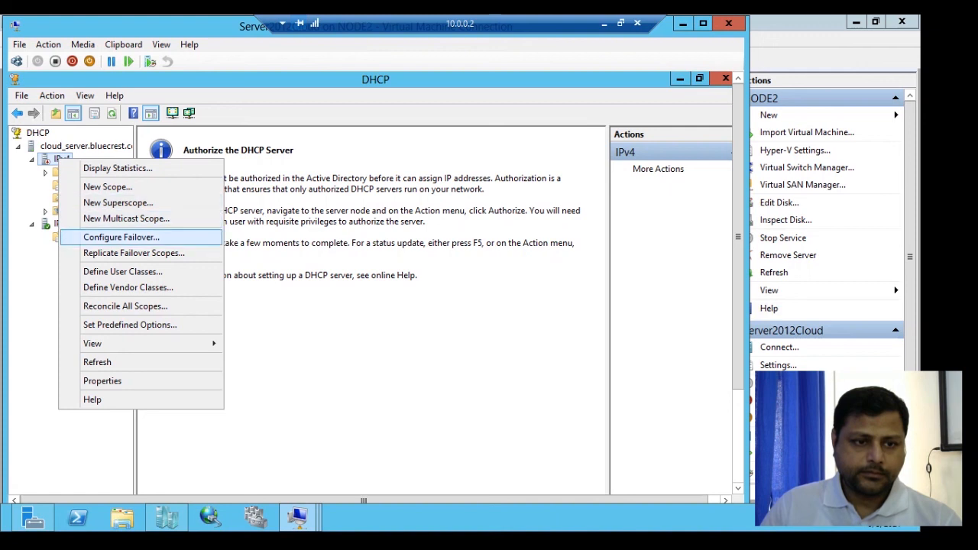
{"action": "key", "text": "Escape"}
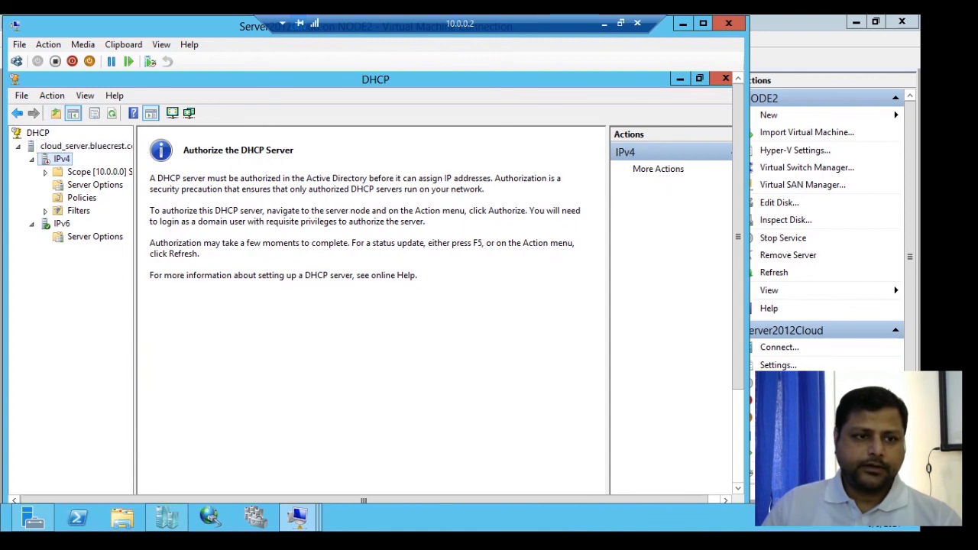
- Authorize the DHCP server and refresh the IPv4 node
{"action": "right_click", "coordinate": [46, 146]}
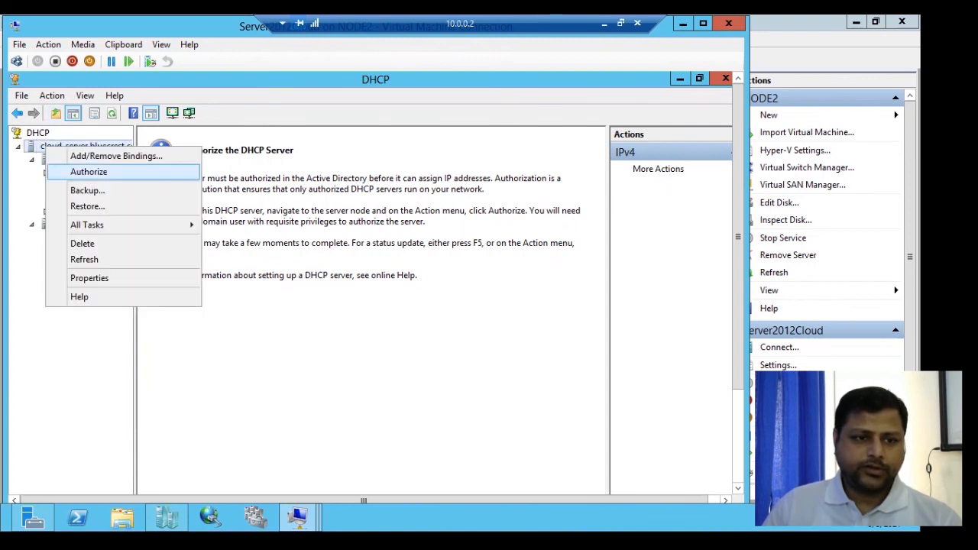
{"action": "left_click", "coordinate": [88, 171]}
{"action": "right_click", "coordinate": [55, 159]}
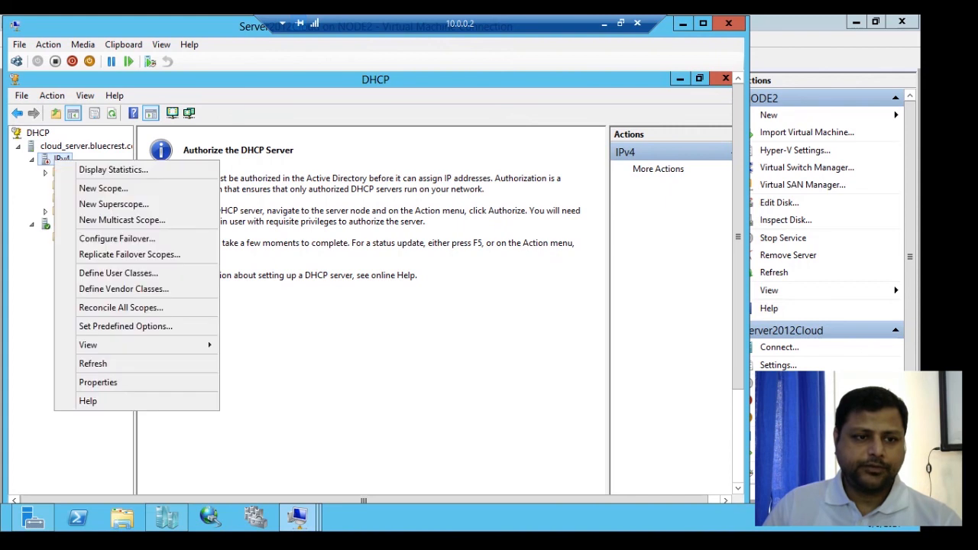
{"action": "left_click", "coordinate": [111, 113]}
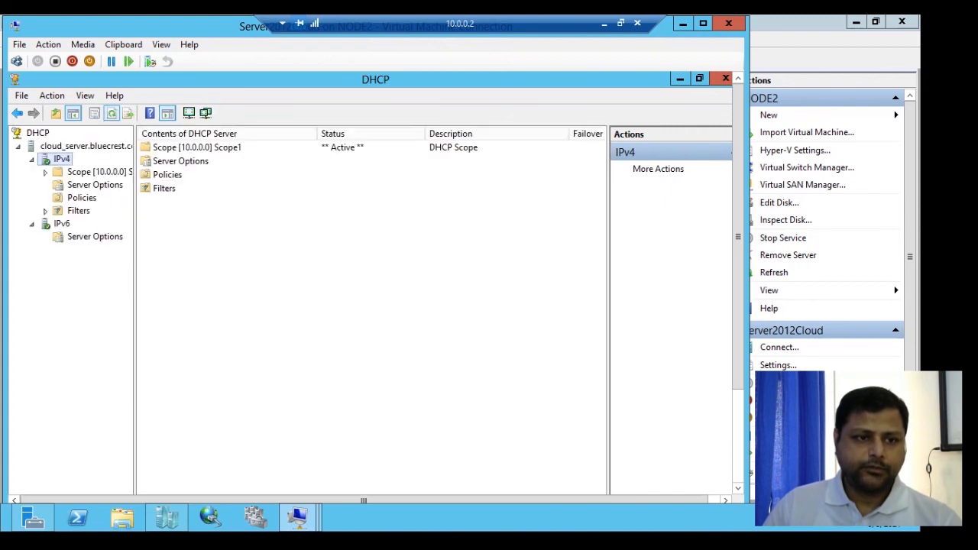
- Expand Scope [10.0.0.0] and review its address pool and address leases
{"action": "double_click", "coordinate": [92, 172]}
{"action": "key", "text": "Left"}
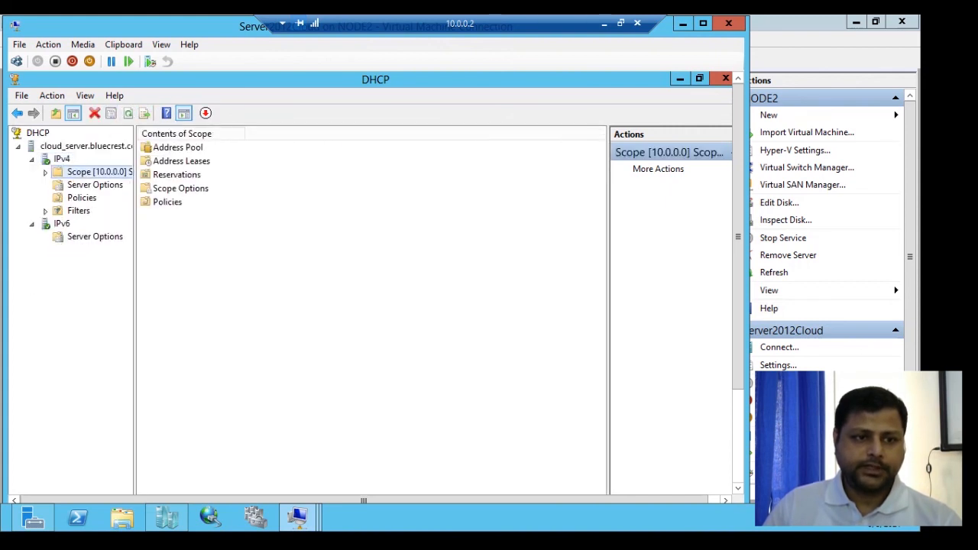
{"action": "key", "text": "Right"}
{"action": "key", "text": "Down"}
{"action": "key", "text": "Down"}
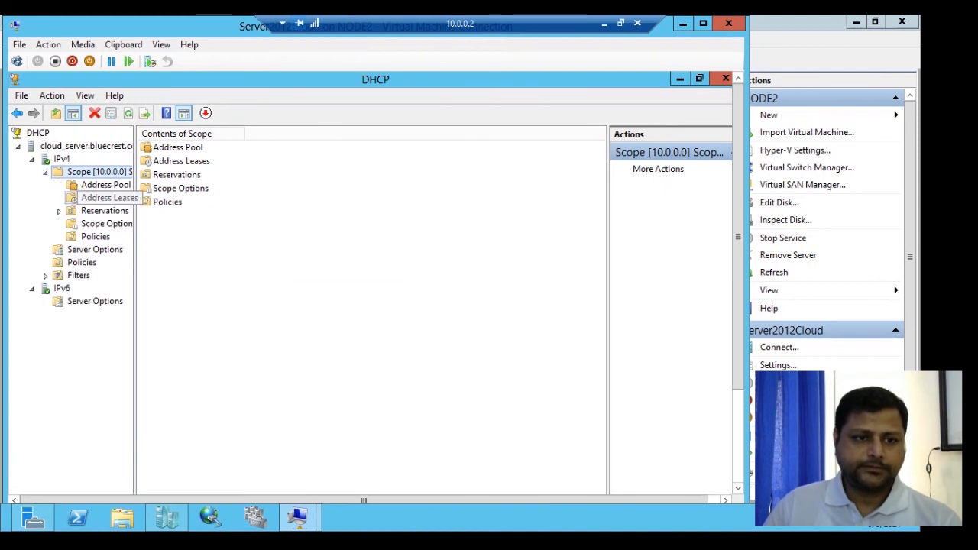
{"action": "key", "text": "Up"}
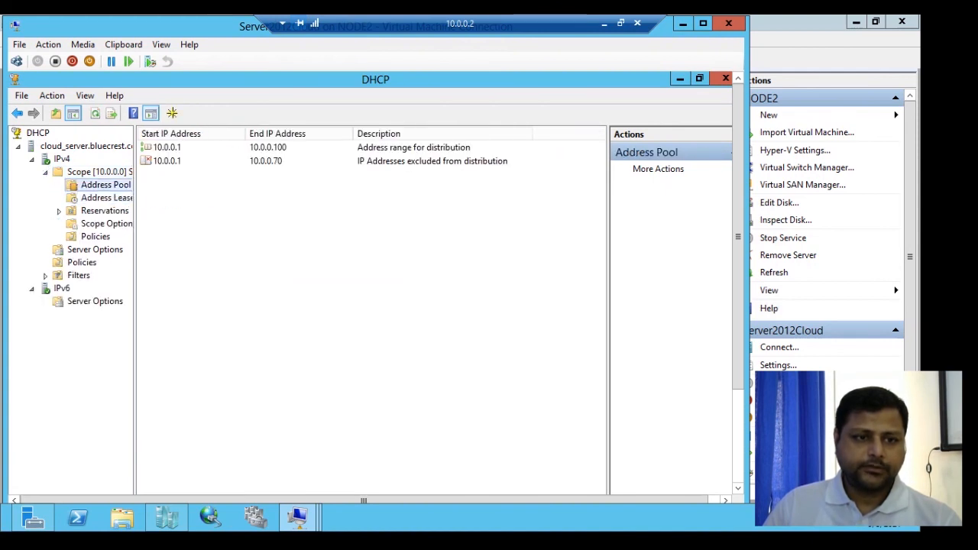
{"action": "key", "text": "Down"}
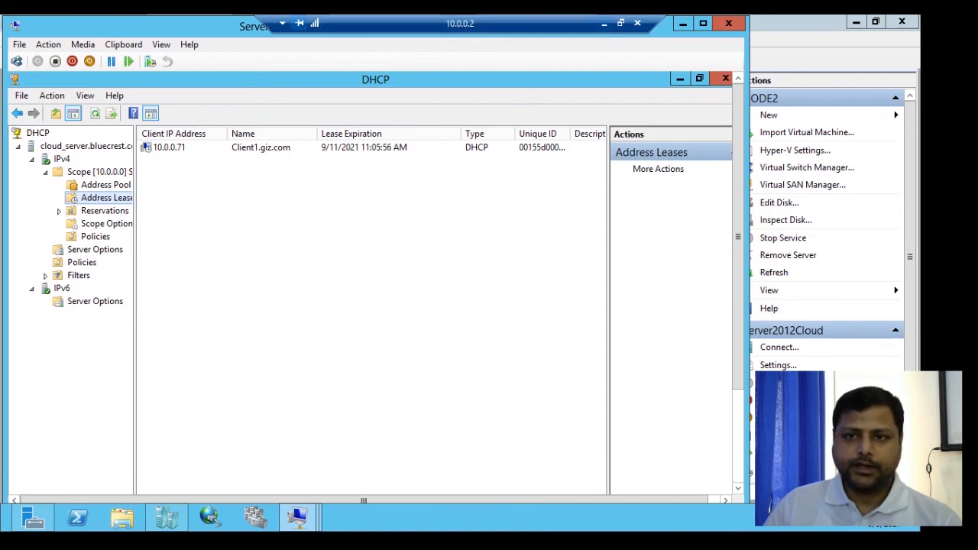
- Minimize the server, connect to the Windows 10 VM, and review its Ethernet connection details including the physical address
{"action": "left_click", "coordinate": [683, 23]}
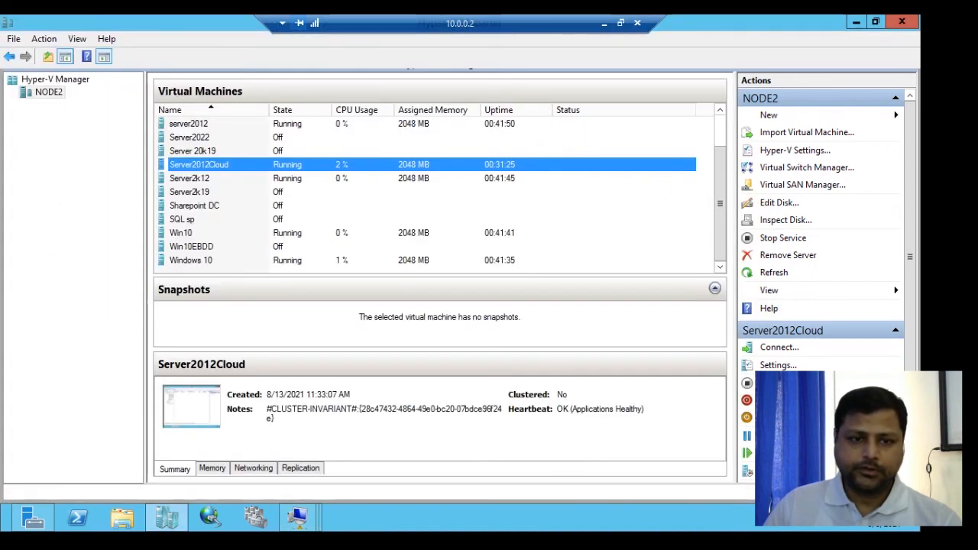
{"action": "right_click", "coordinate": [280, 260]}
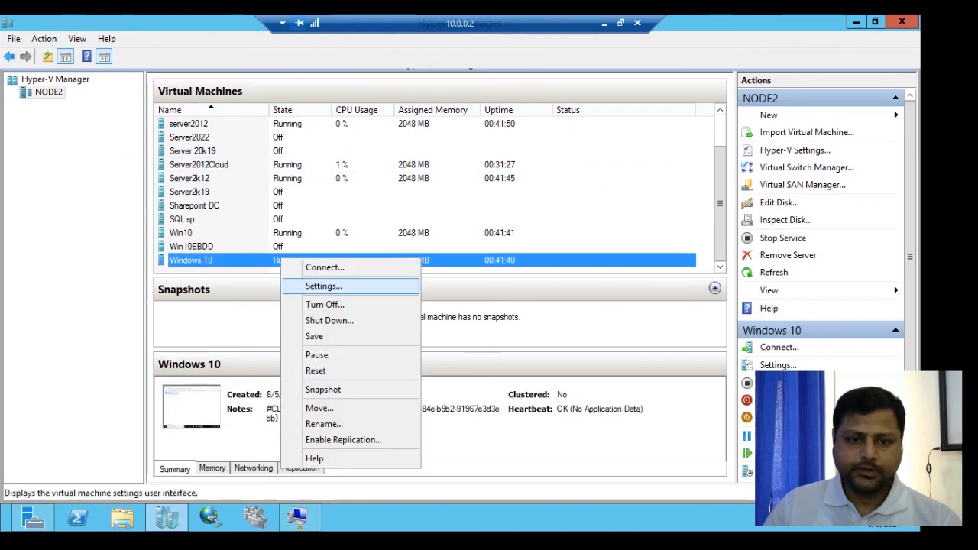
{"action": "left_click", "coordinate": [325, 268]}
{"action": "right_click", "coordinate": [130, 90]}
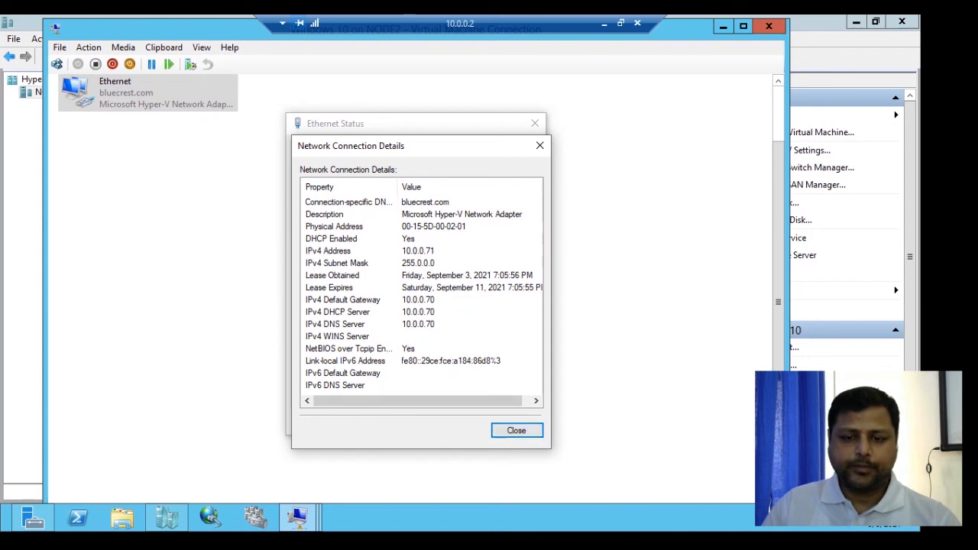
{"action": "key", "text": "Escape"}
{"action": "key", "text": "Return"}
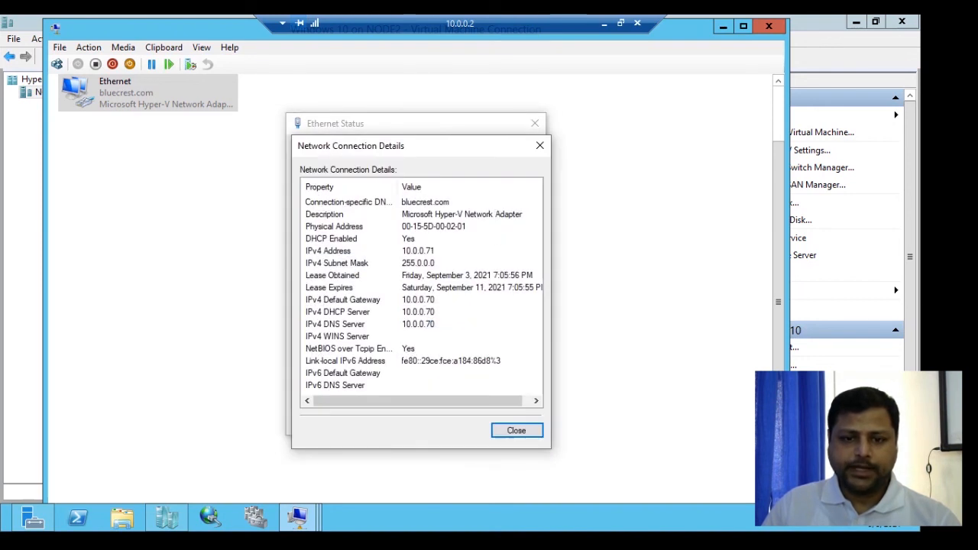
{"action": "left_click", "coordinate": [334, 227]}
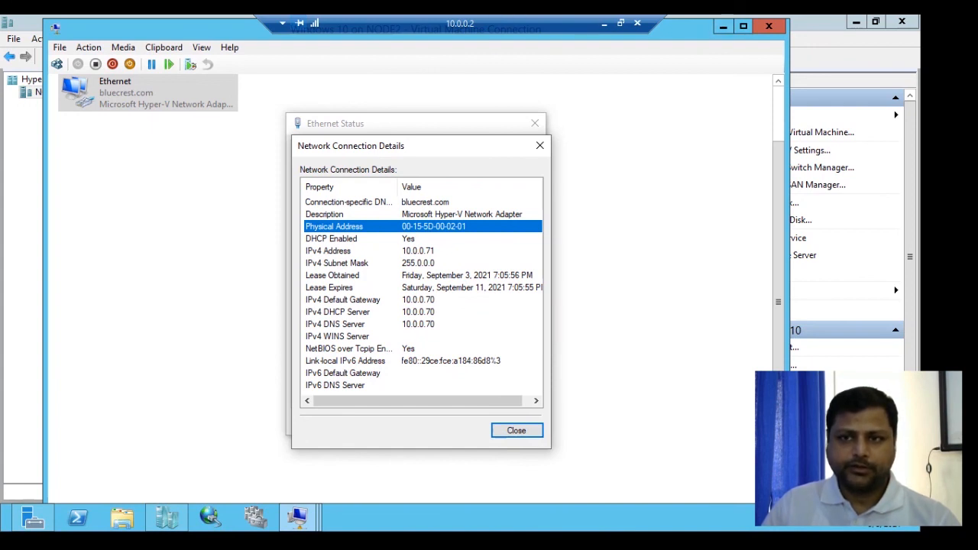
{"action": "left_click", "coordinate": [723, 26]}
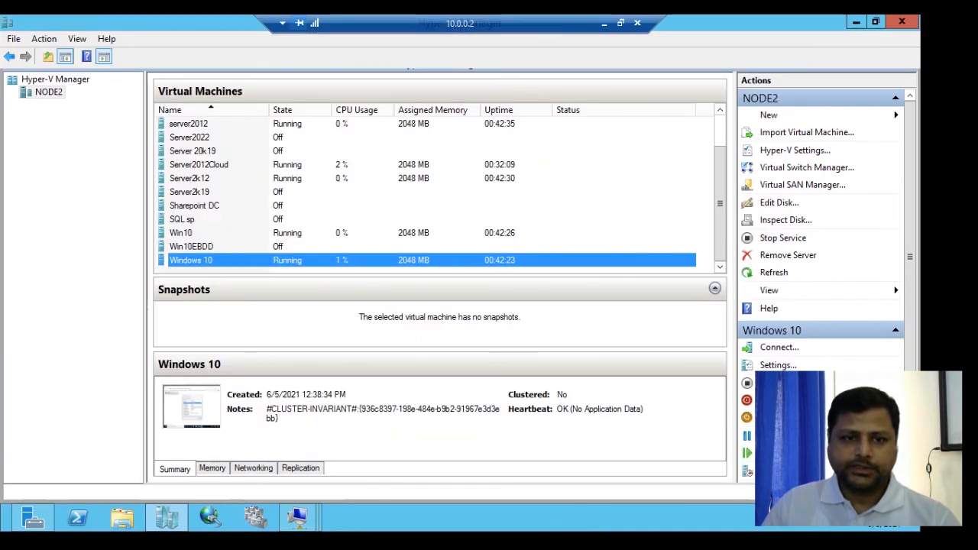
- Reopen the server connection, select the 10.0.0.71 lease, and widen the Unique ID column to compare it
{"action": "right_click", "coordinate": [292, 165]}
{"action": "left_click", "coordinate": [336, 173]}
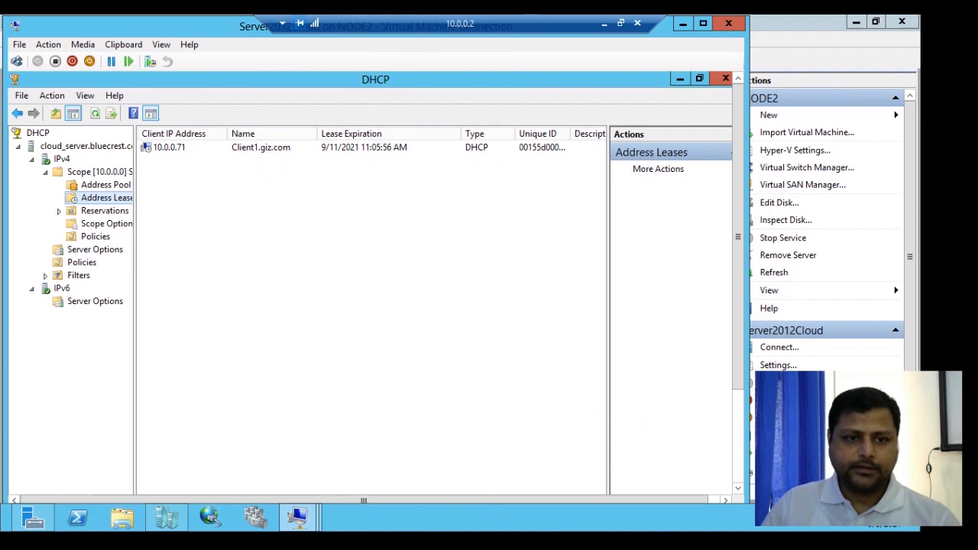
{"action": "left_click", "coordinate": [169, 147]}
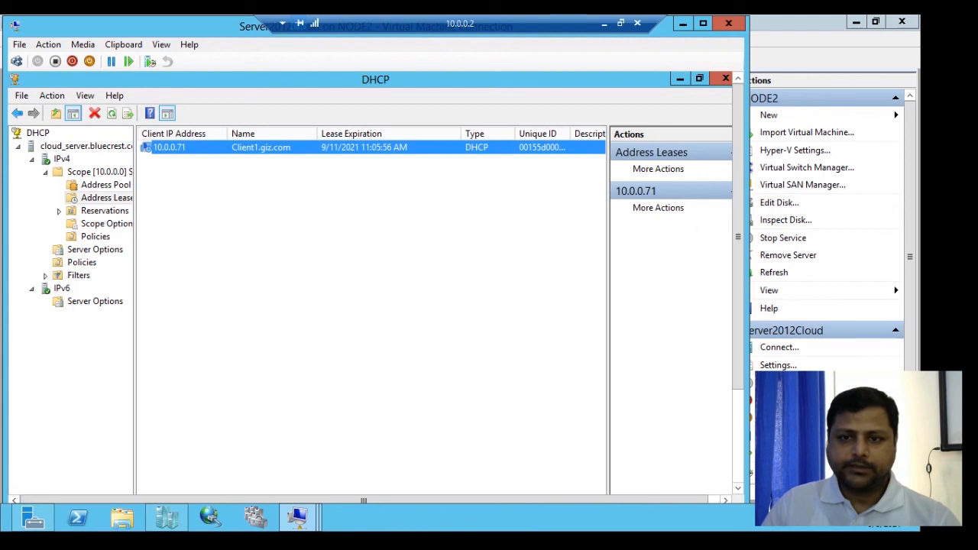
{"action": "left_click_drag", "start_coordinate": [572, 133], "coordinate": [580, 134]}
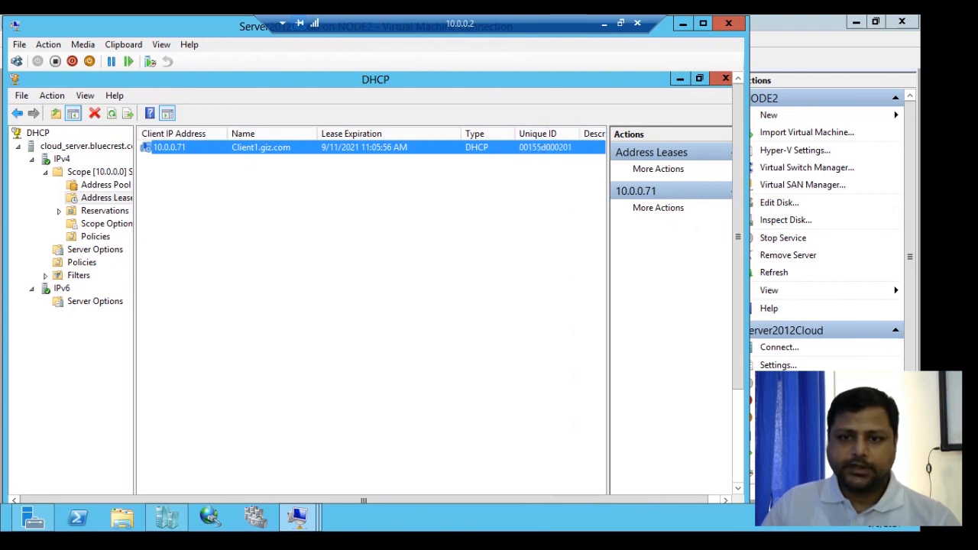